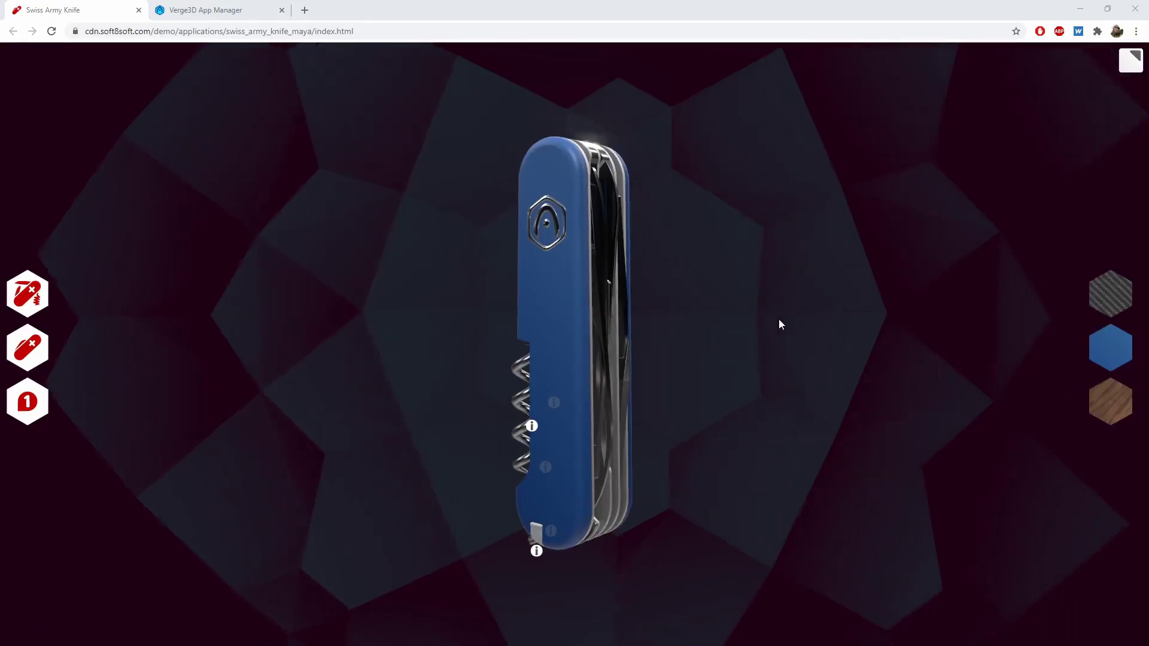
# Cycle the knife demo covers through the material swatches, finishing on carbon, then view App Manager.
pyautogui.click(1114, 292)
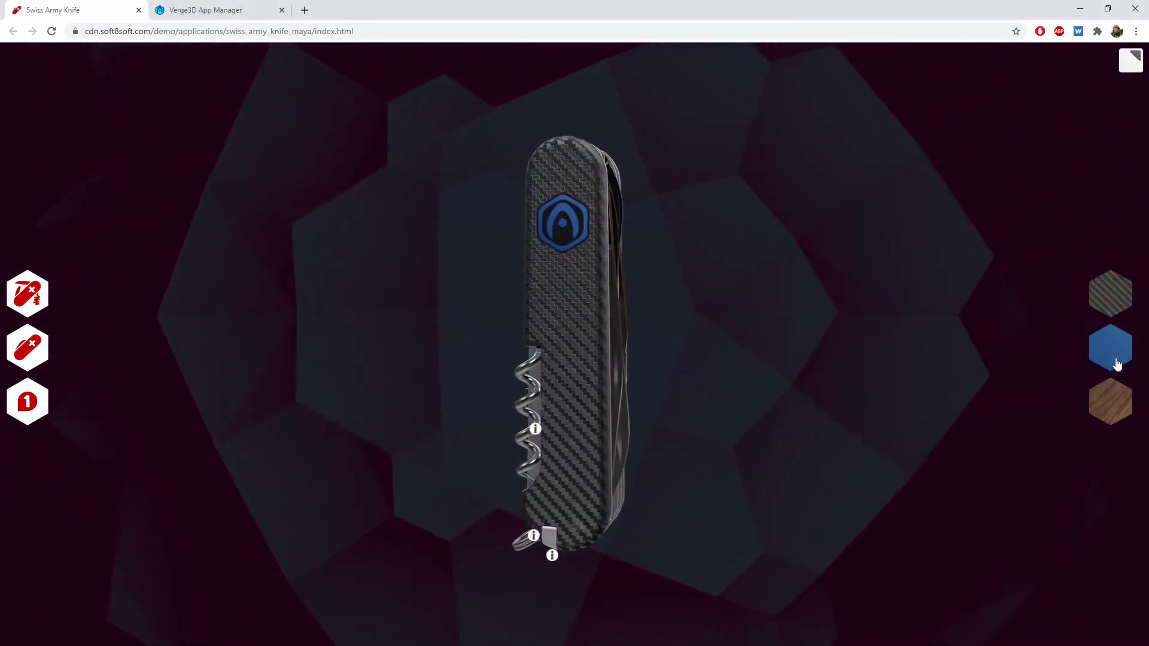
pyautogui.click(1112, 402)
pyautogui.click(1115, 357)
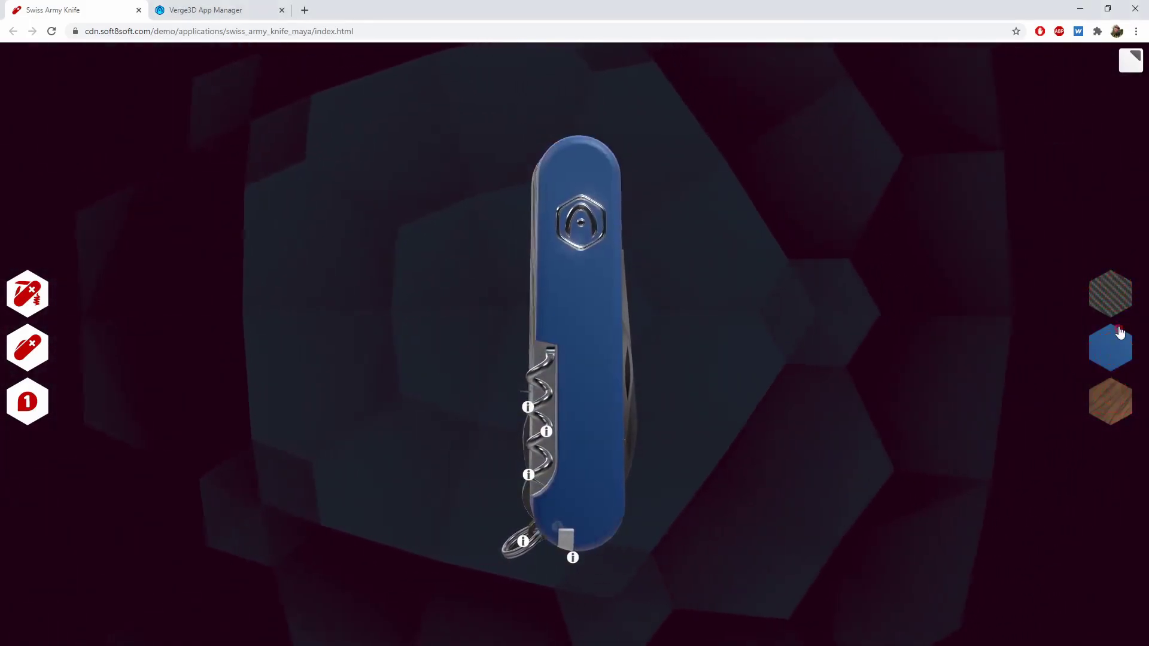
pyautogui.click(1112, 292)
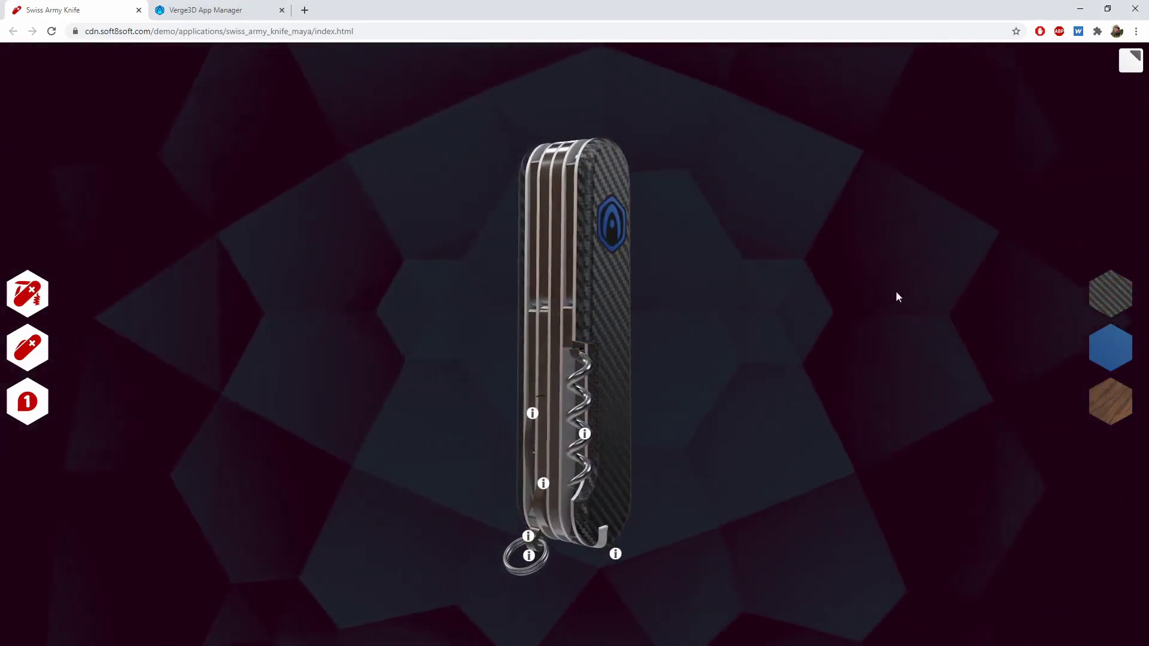
pyautogui.click(205, 10)
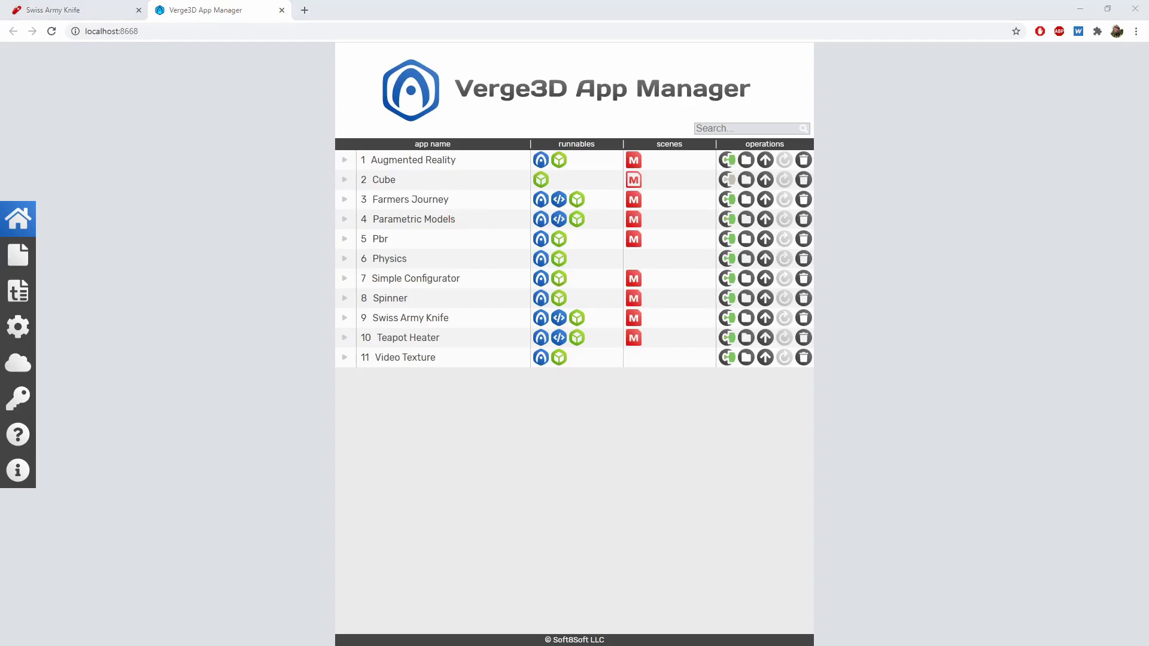
# Look through the persp1 camera in Maya, then dolly and tumble to view the knife from above.
pyautogui.hotkey('alt', 'Tab')
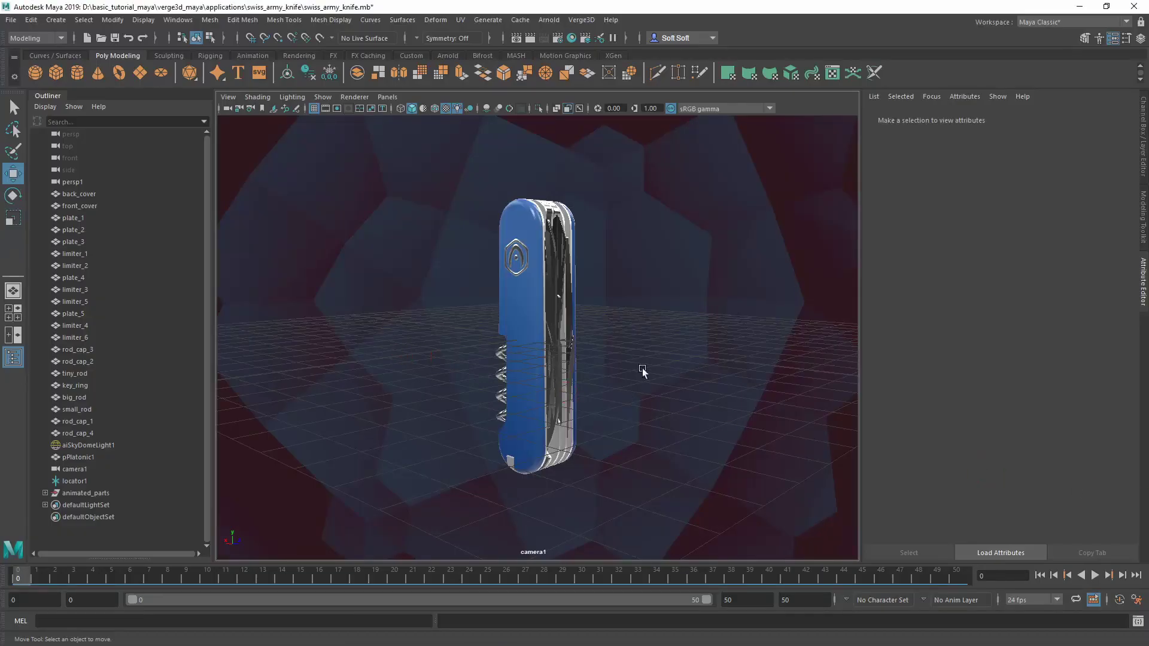
pyautogui.click(387, 98)
pyautogui.moveTo(407, 109)
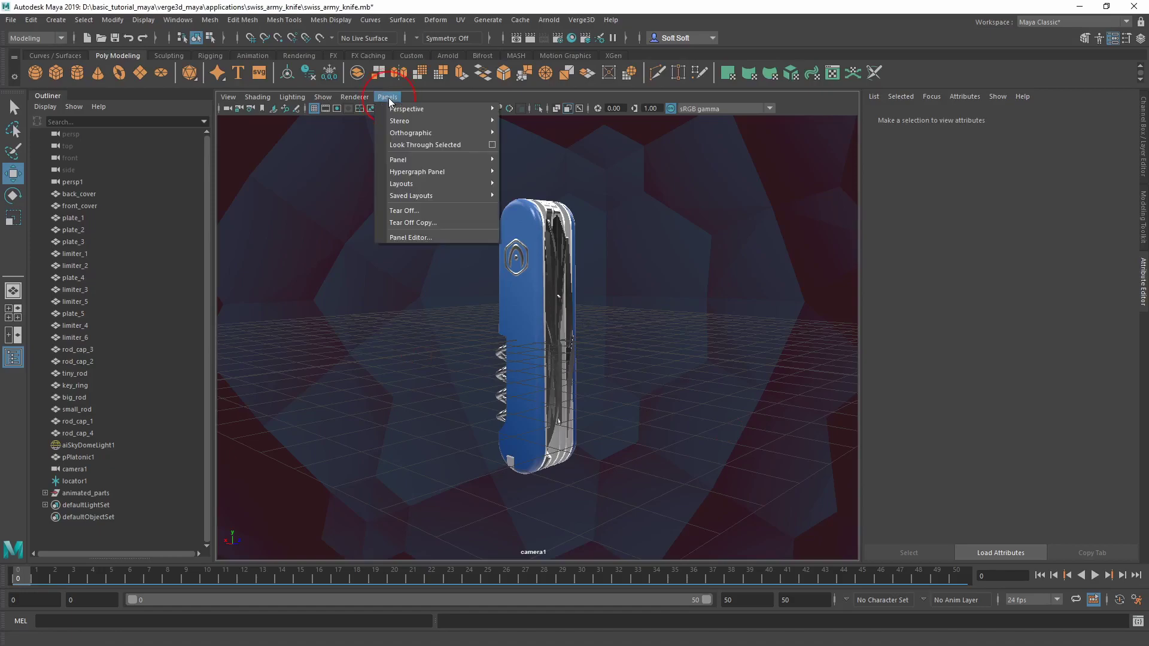
pyautogui.click(526, 122)
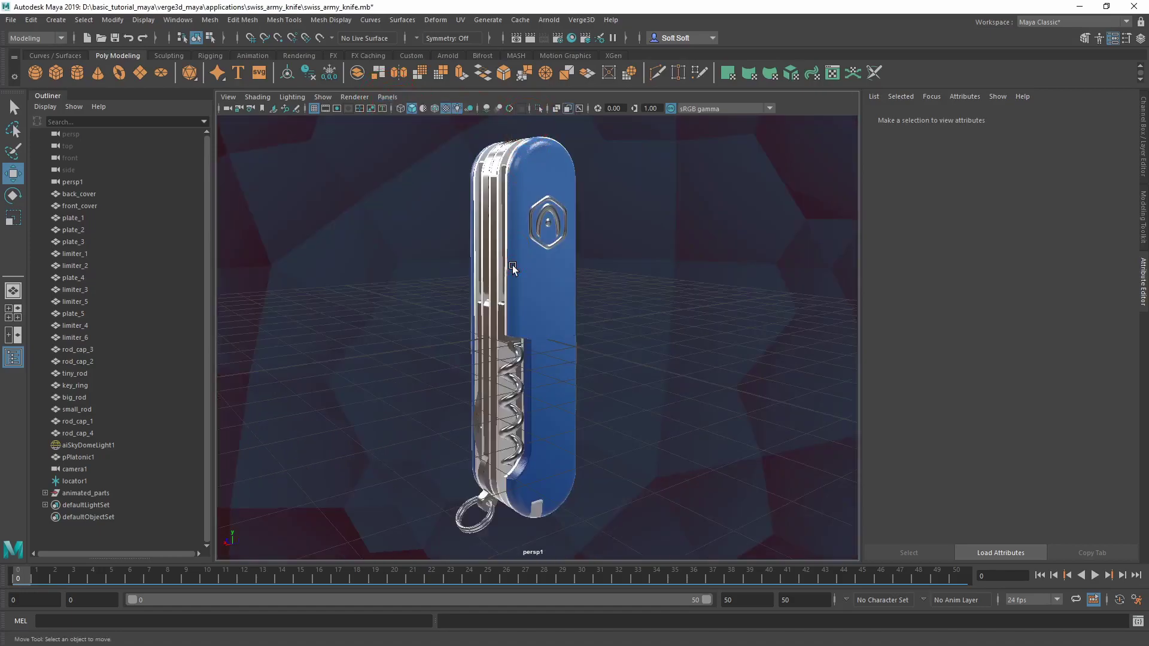
pyautogui.keyDown('alt'); pyautogui.moveTo(575, 320); pyautogui.dragTo(576, 290, button='right'); pyautogui.keyUp('alt')
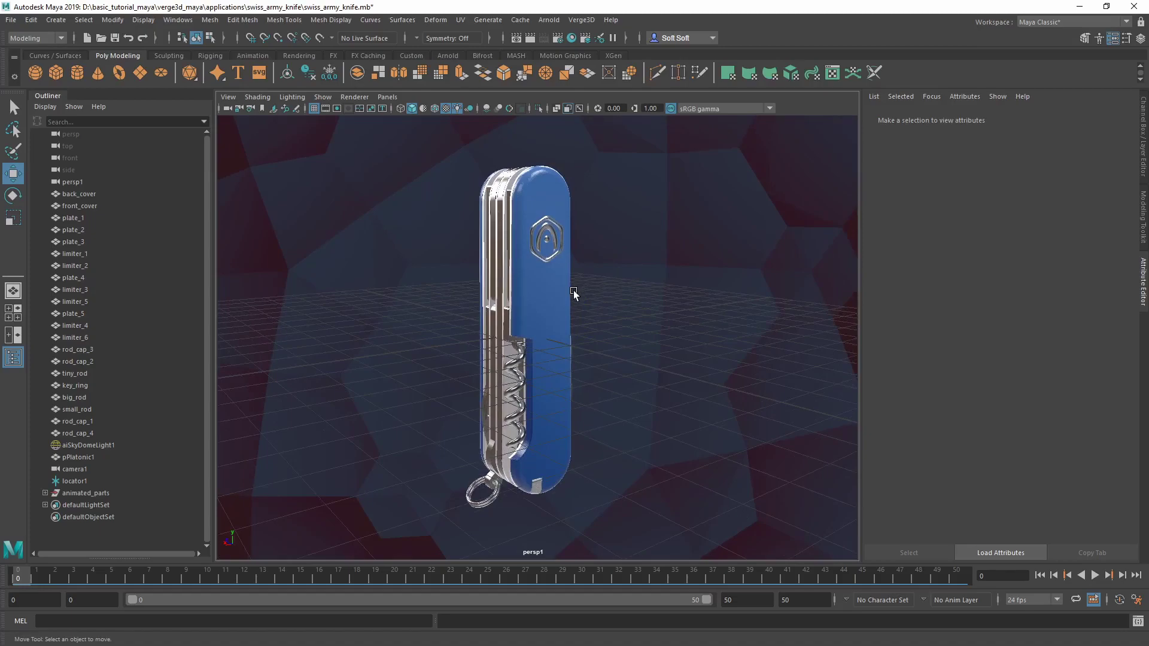
pyautogui.moveTo(558, 352)
pyautogui.keyDown('alt'); pyautogui.mouseDown()
pyautogui.moveTo(566, 235)
pyautogui.moveTo(558, 310)
pyautogui.mouseUp(); pyautogui.keyUp('alt')
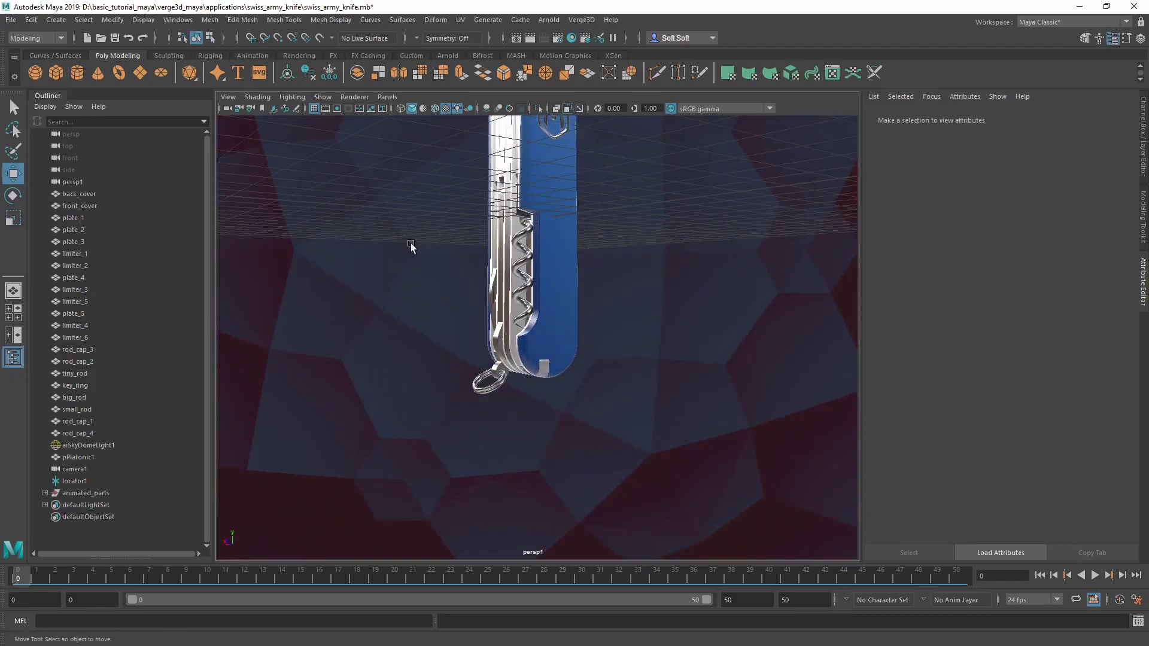
pyautogui.press('space')
# Create platonic solid pPlatonic2 and move it onto the ground below and left of the knife.
pyautogui.click(385, 206)
pyautogui.moveTo(419, 263)
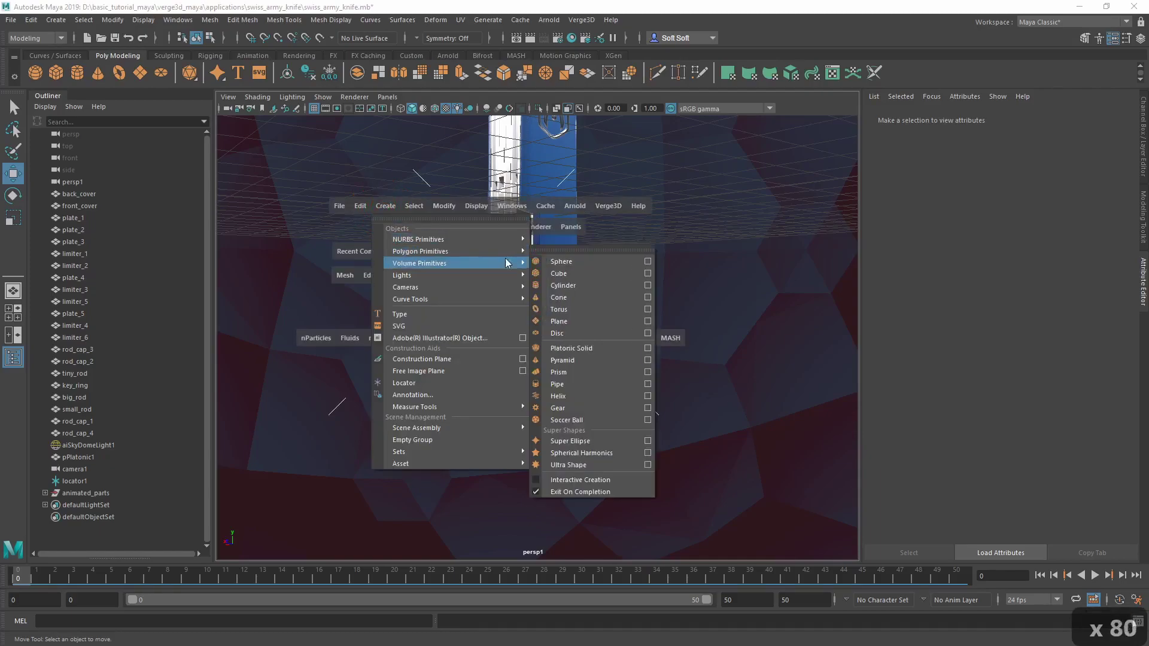
pyautogui.click(565, 337)
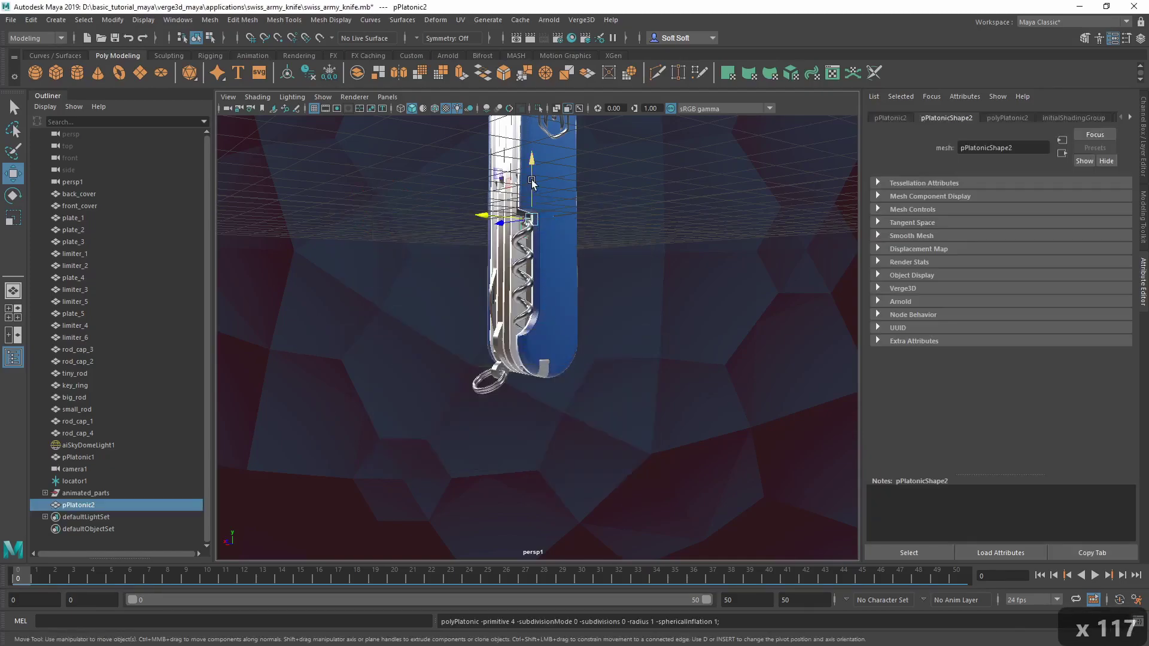
pyautogui.moveTo(532, 164); pyautogui.dragTo(532, 392)
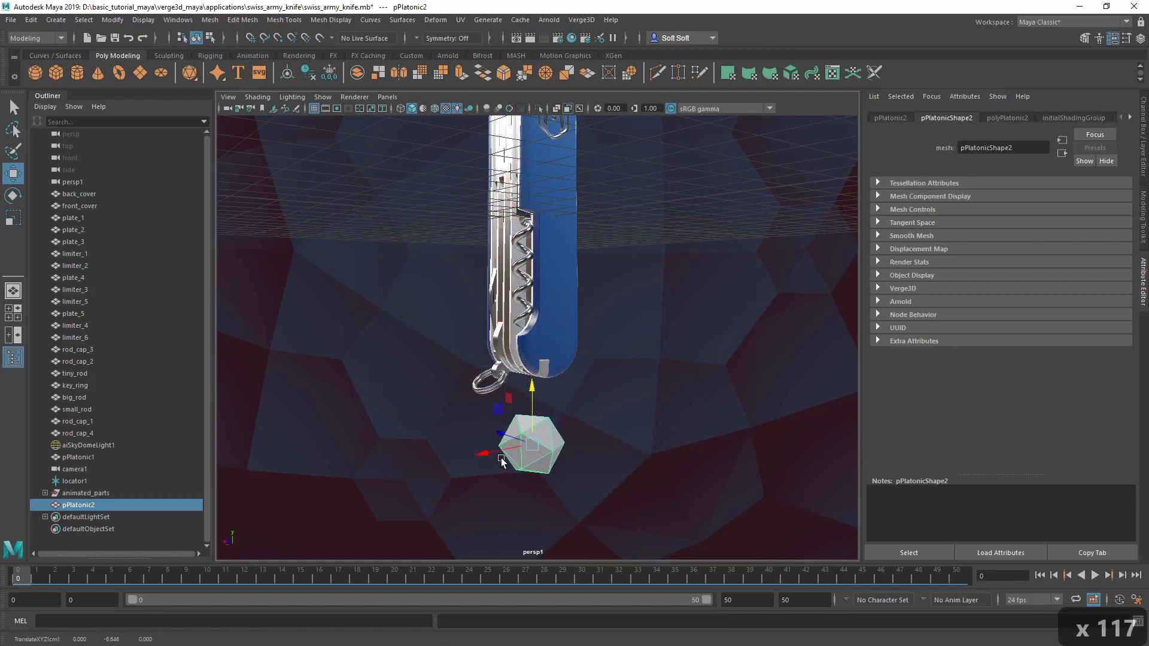
pyautogui.moveTo(489, 453)
pyautogui.mouseDown()
pyautogui.moveTo(391, 487)
pyautogui.moveTo(539, 467)
pyautogui.moveTo(558, 432)
pyautogui.mouseUp()
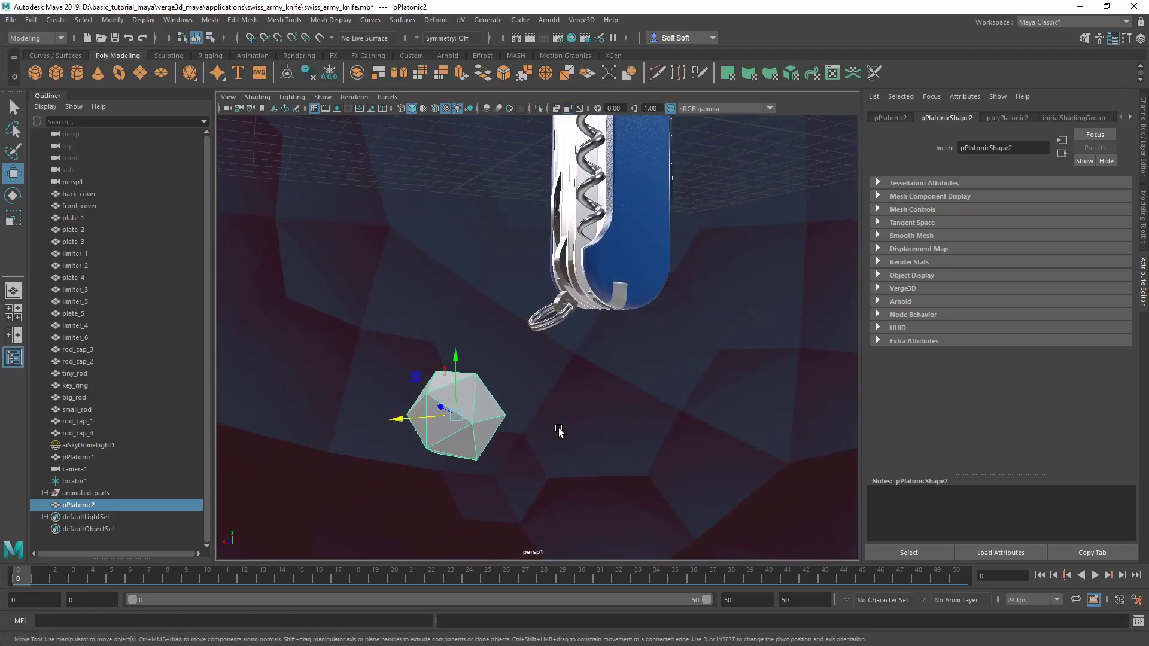
pyautogui.keyDown('alt'); pyautogui.moveTo(574, 409); pyautogui.dragTo(581, 412); pyautogui.keyUp('alt')
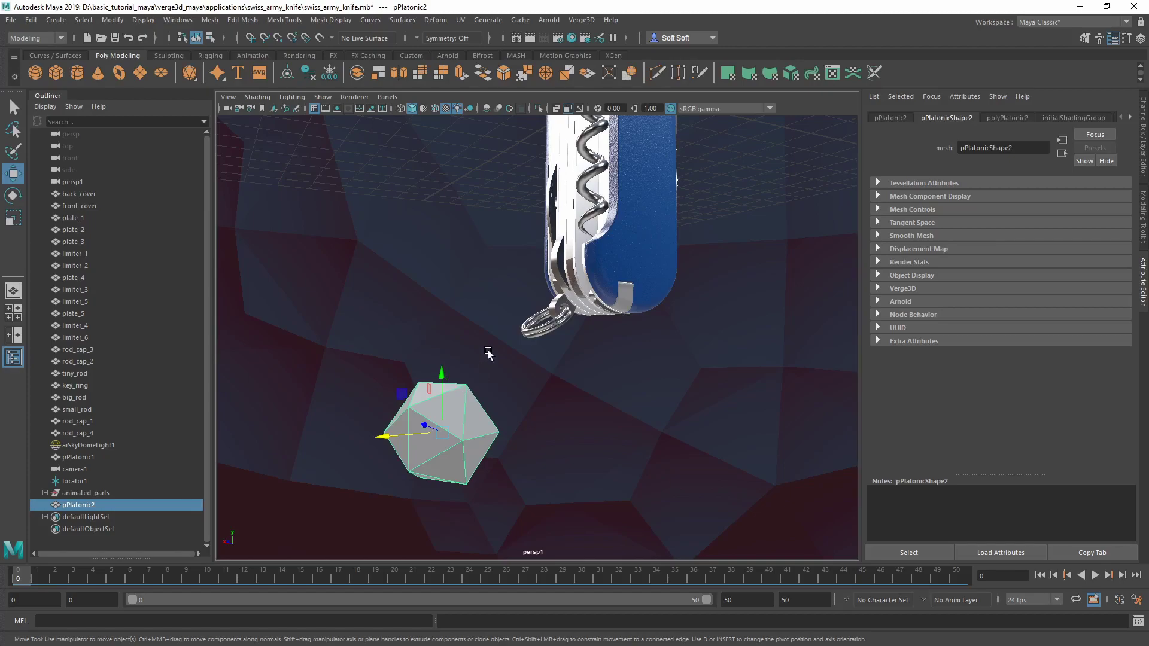
pyautogui.click(638, 217)
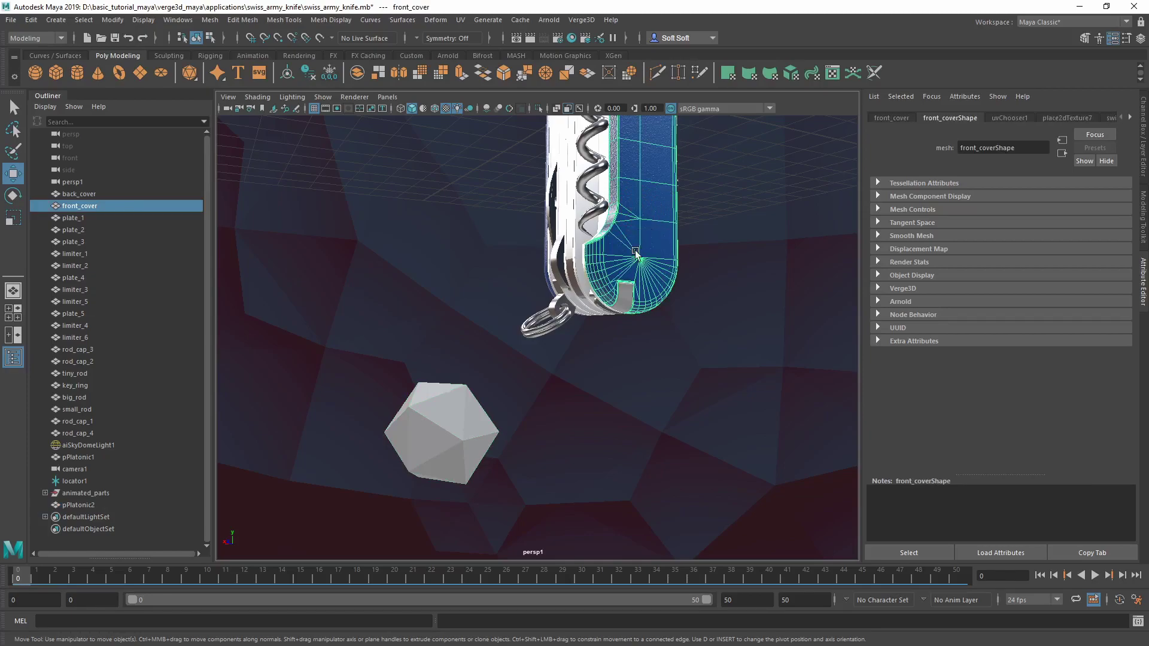
# In the UV Set Editor, compare front_cover's texture and ao UV sets with pPlatonic2's map1.
pyautogui.click(460, 19)
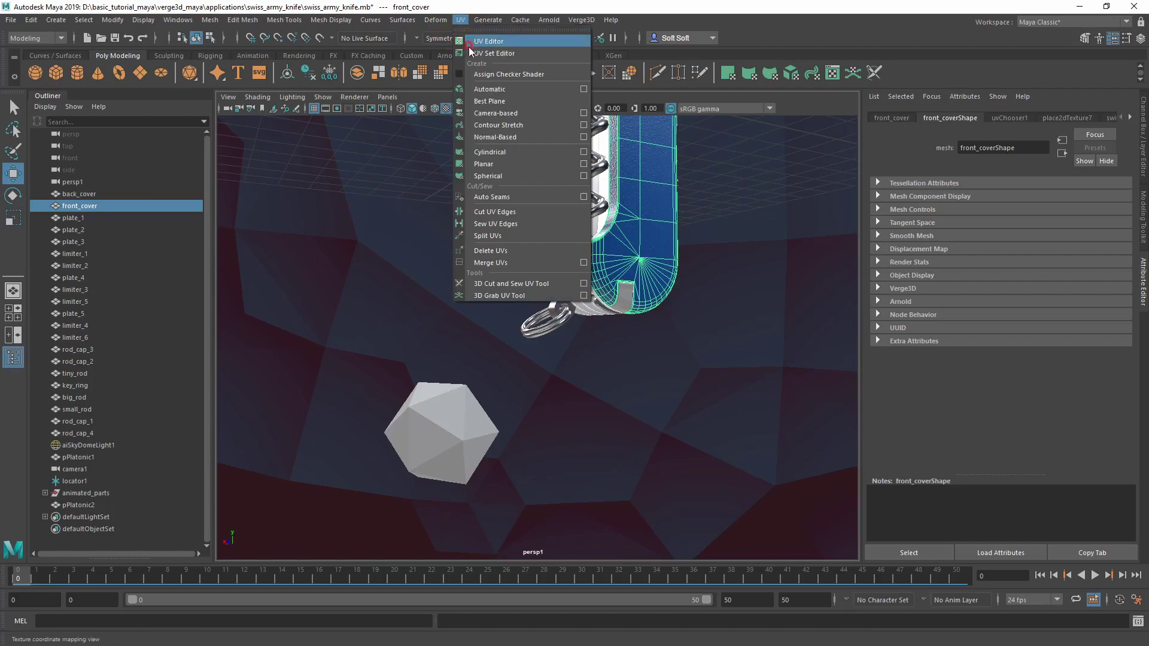
pyautogui.click(495, 52)
pyautogui.moveTo(767, 222); pyautogui.dragTo(762, 231)
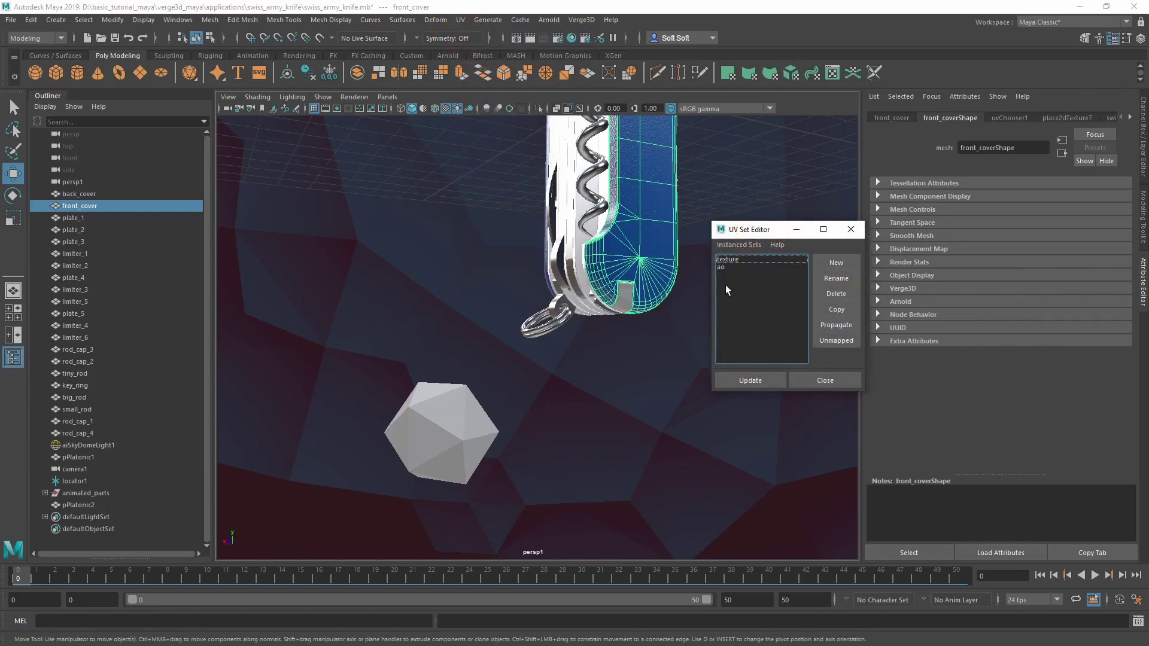
pyautogui.click(462, 448)
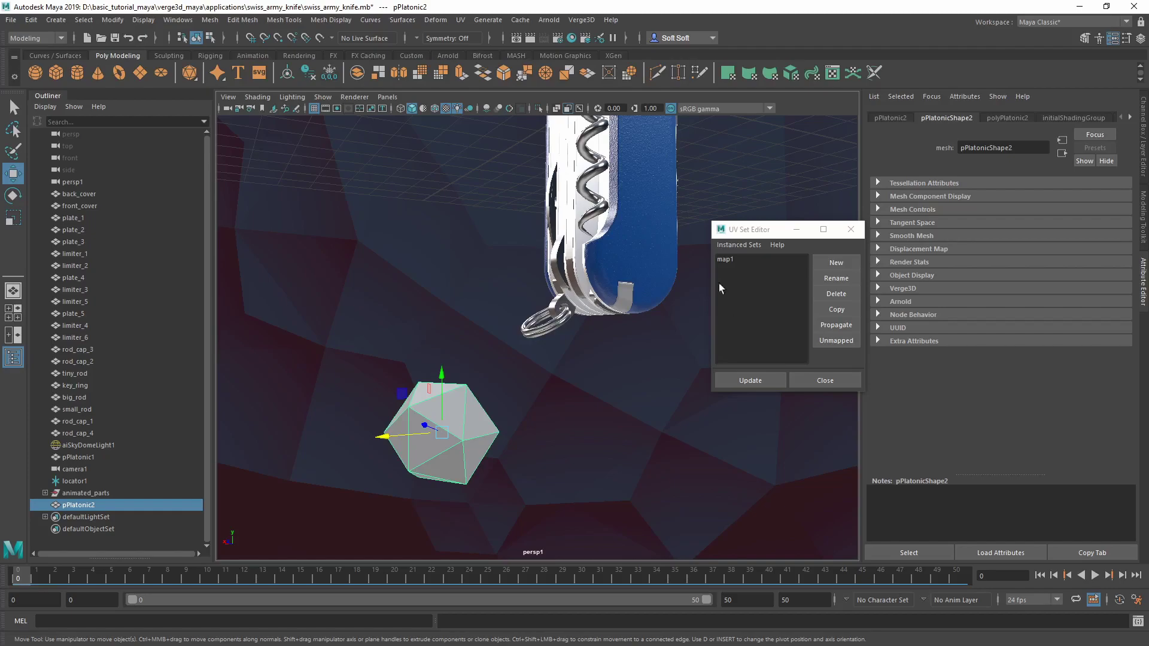
pyautogui.click(645, 236)
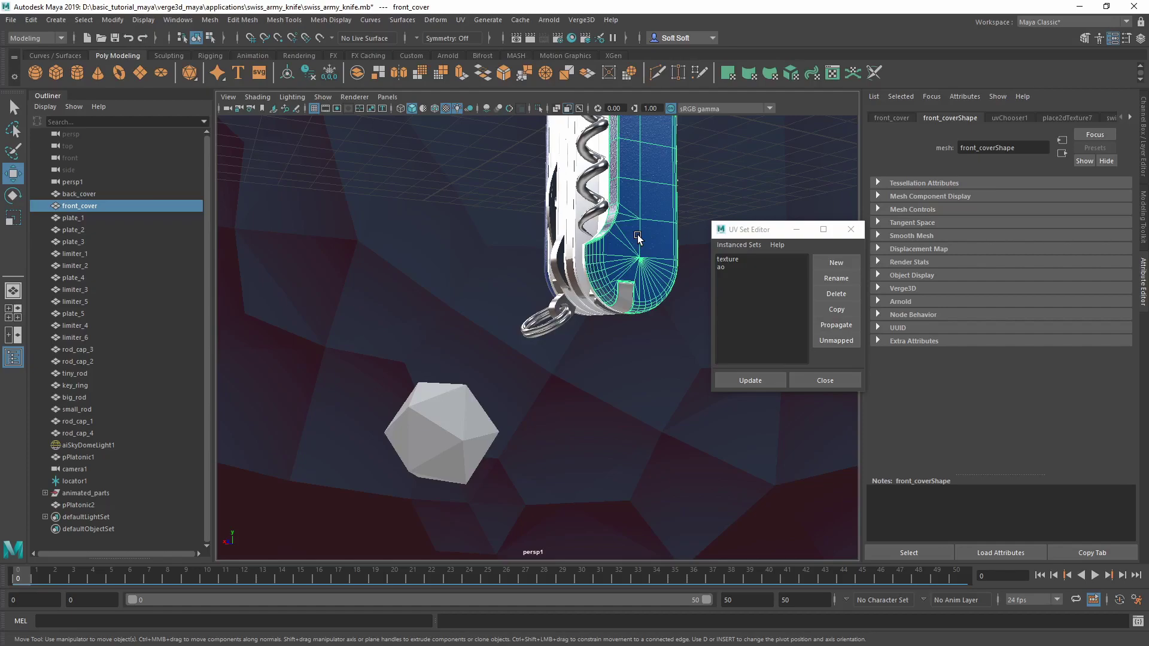
pyautogui.click(473, 429)
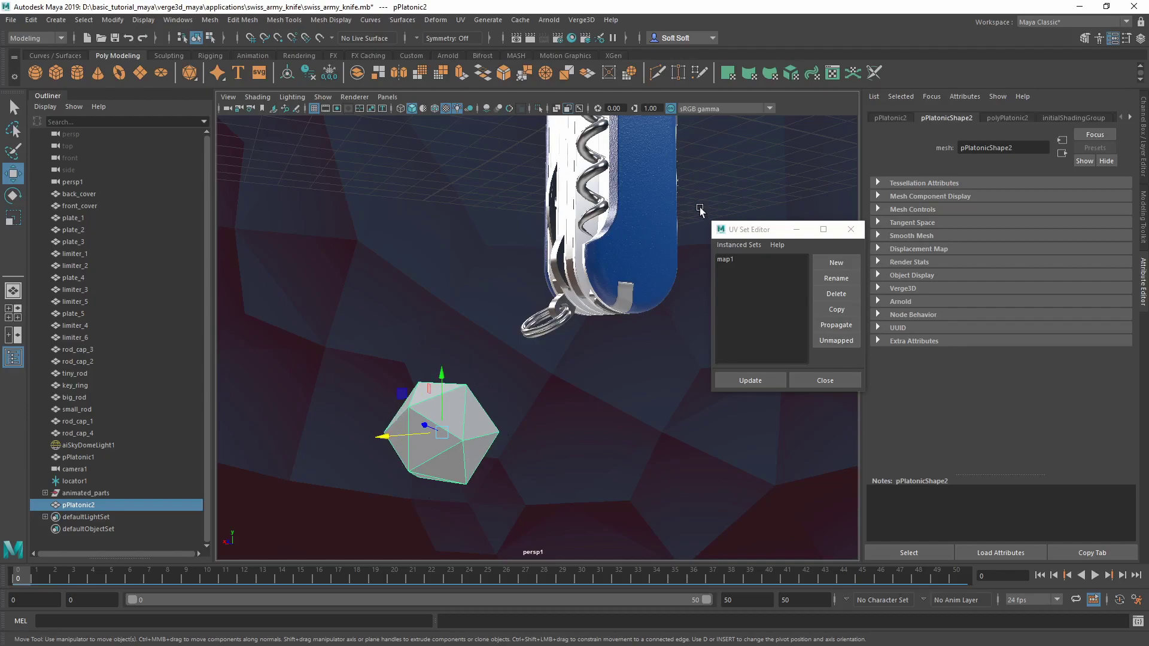
pyautogui.click(658, 211)
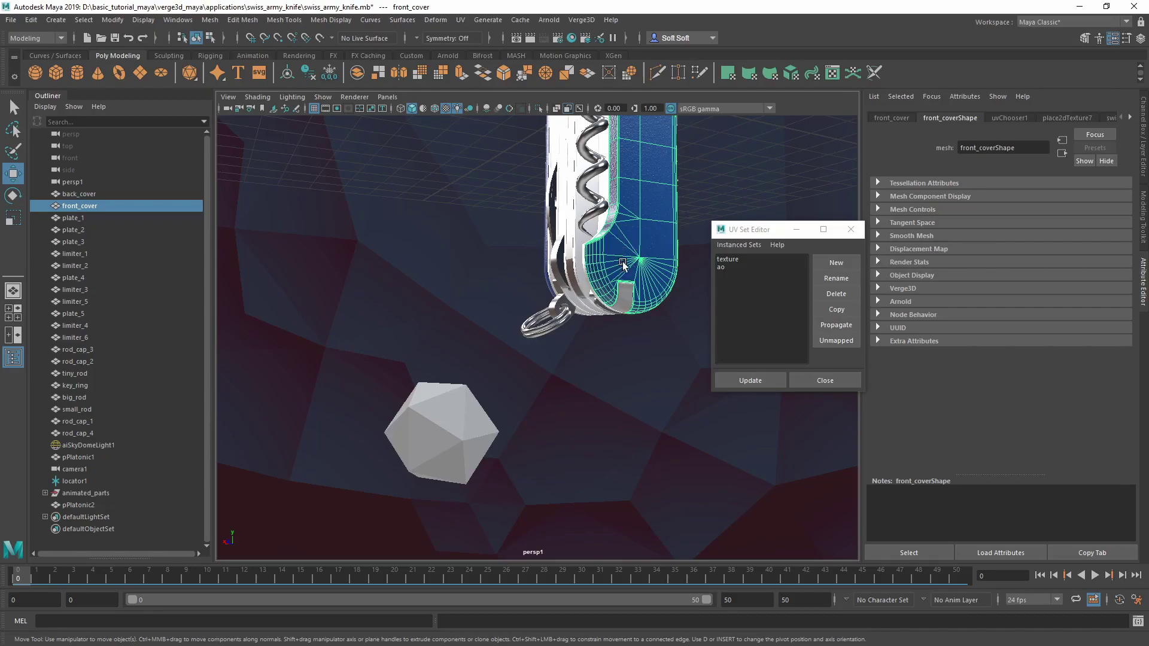
# Add a second UV set, uvSet, to pPlatonic2.
pyautogui.moveTo(761, 230); pyautogui.dragTo(747, 236)
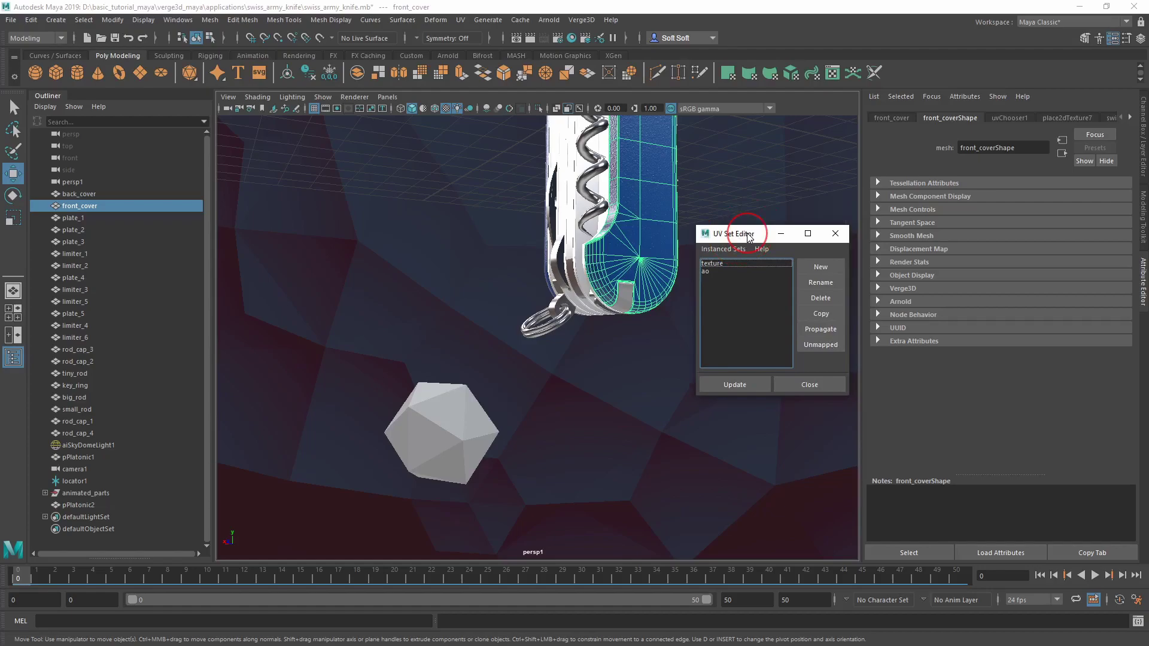
pyautogui.click(443, 428)
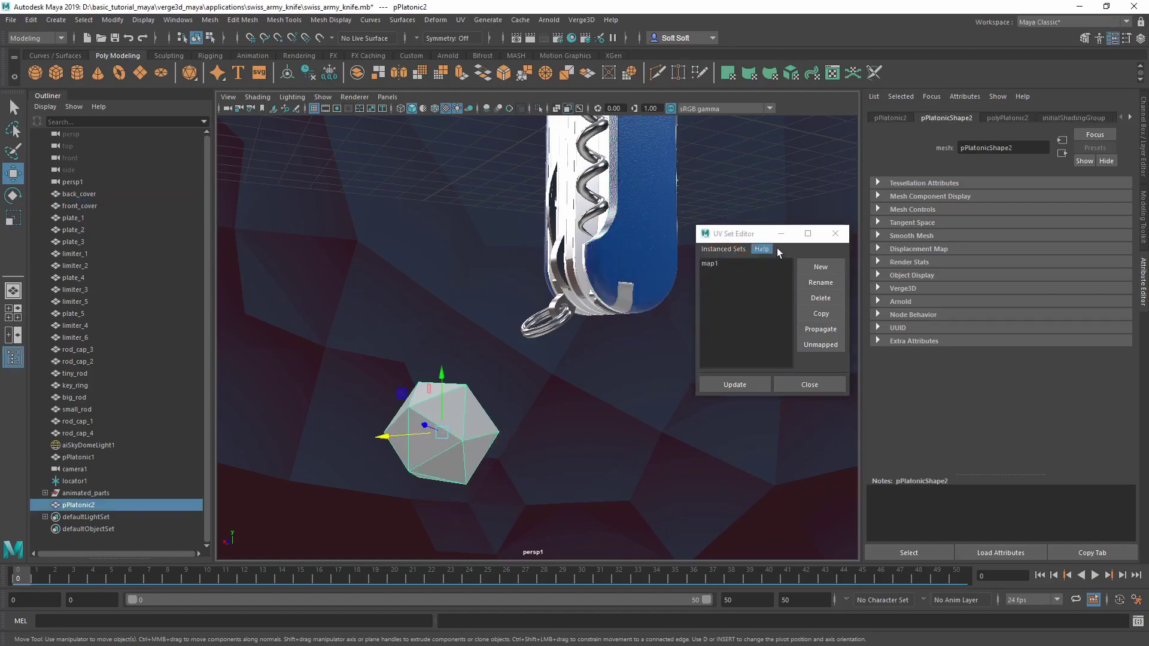
pyautogui.click(825, 266)
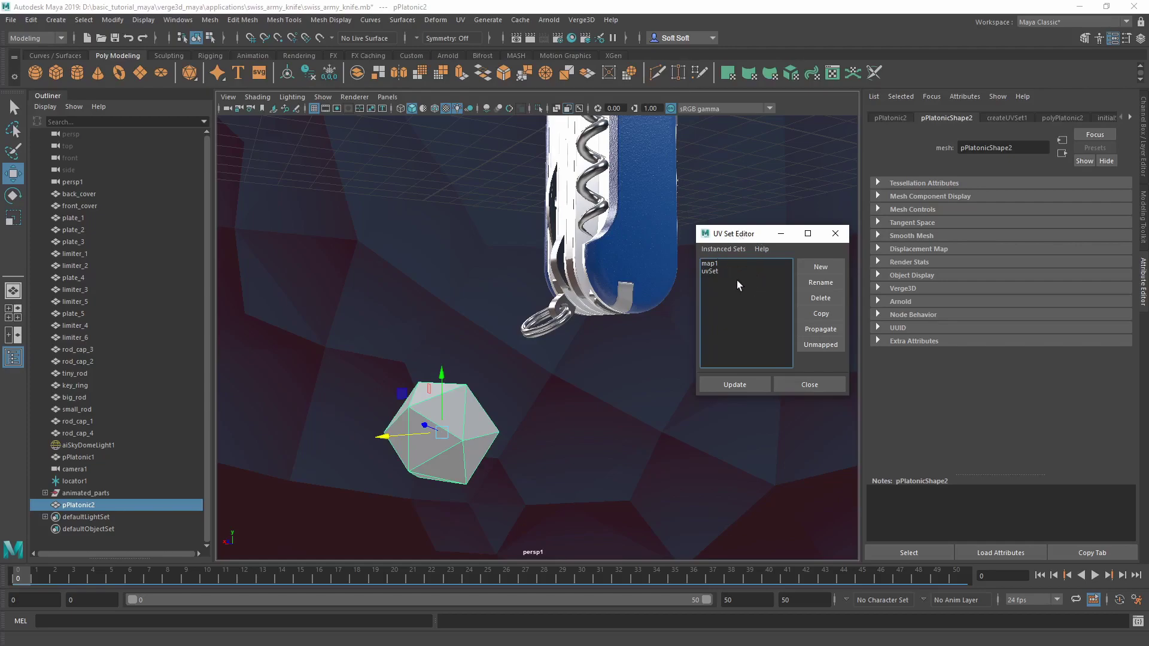
# Delete pPlatonic2's construction history and rename its map1 UV set to texture.
pyautogui.click(309, 73)
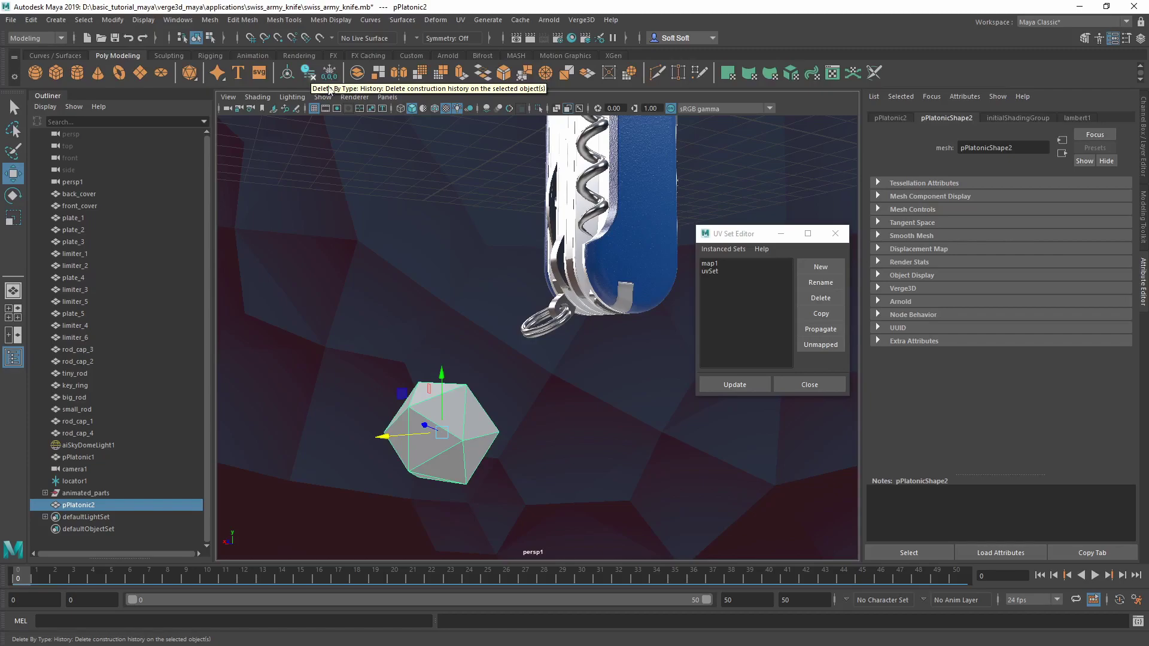
pyautogui.doubleClick(711, 263)
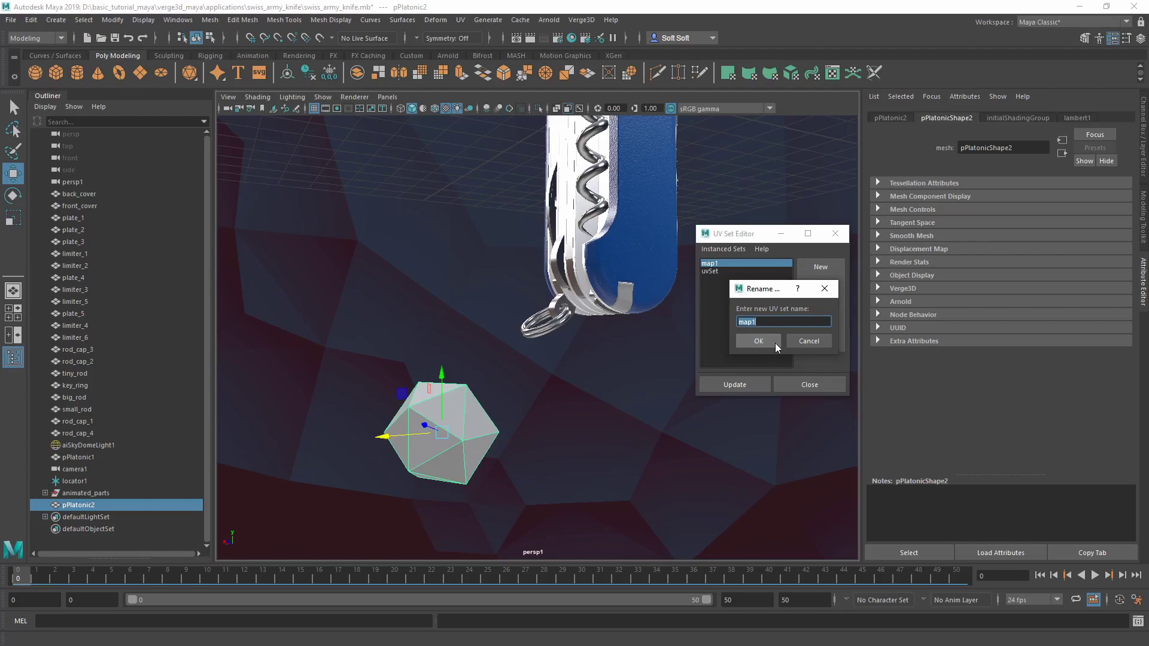
pyautogui.write('texture')
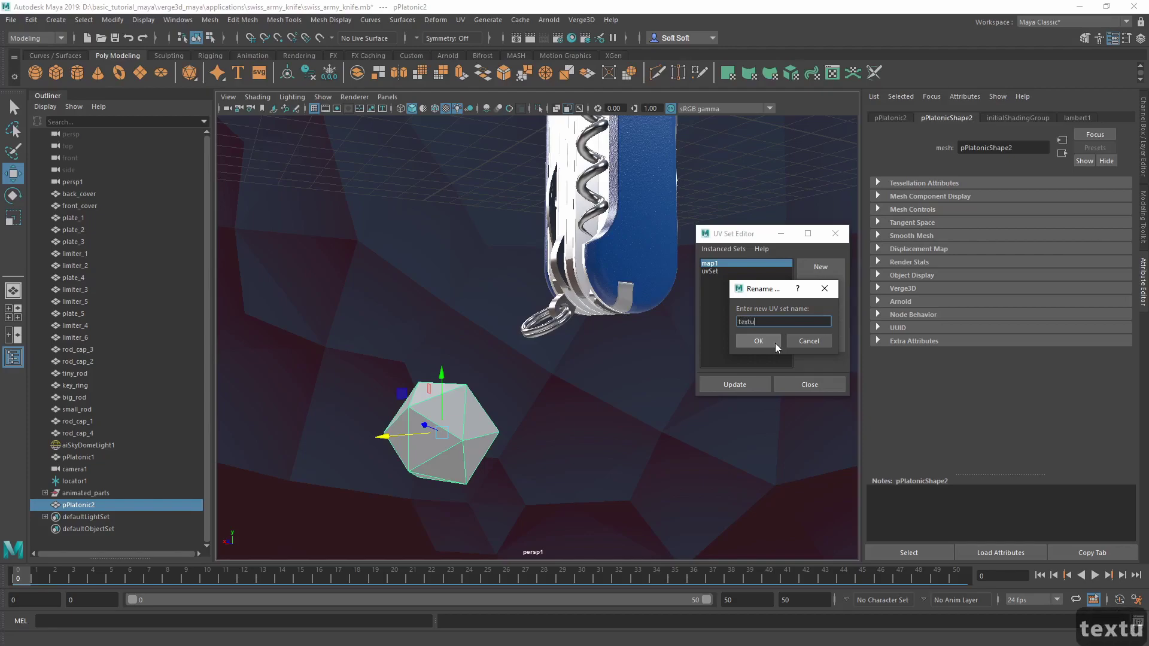
pyautogui.click(774, 343)
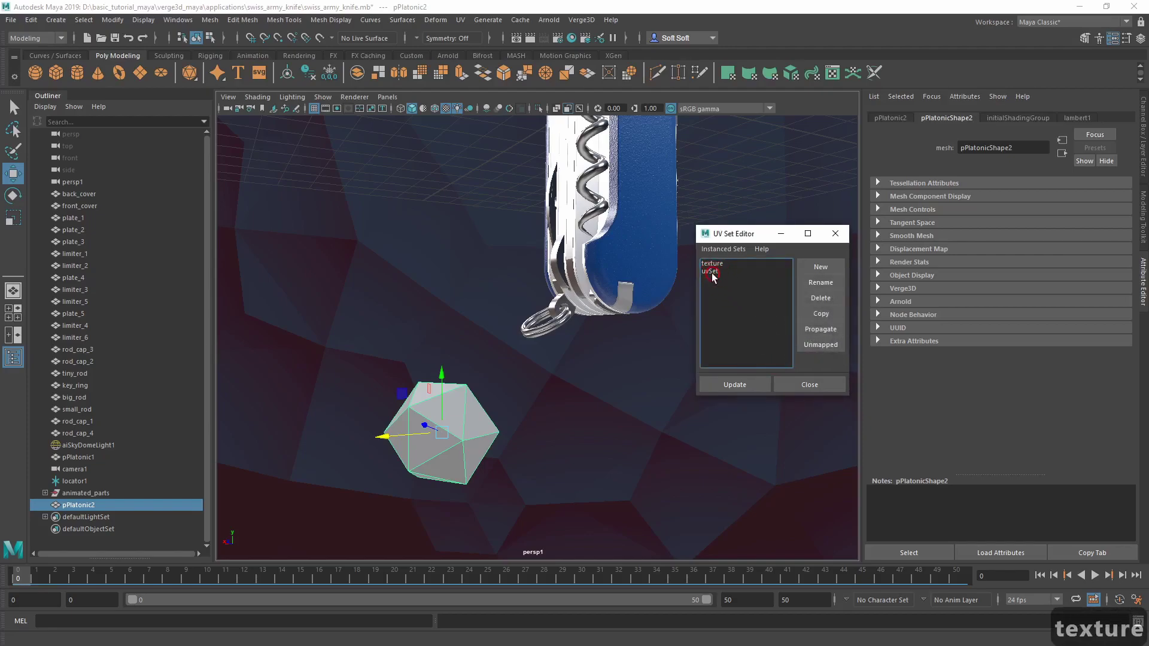
# Rename uvSet to ao, close the UV Set Editor and delete the solid's history again.
pyautogui.click(714, 271)
pyautogui.doubleClick(720, 272)
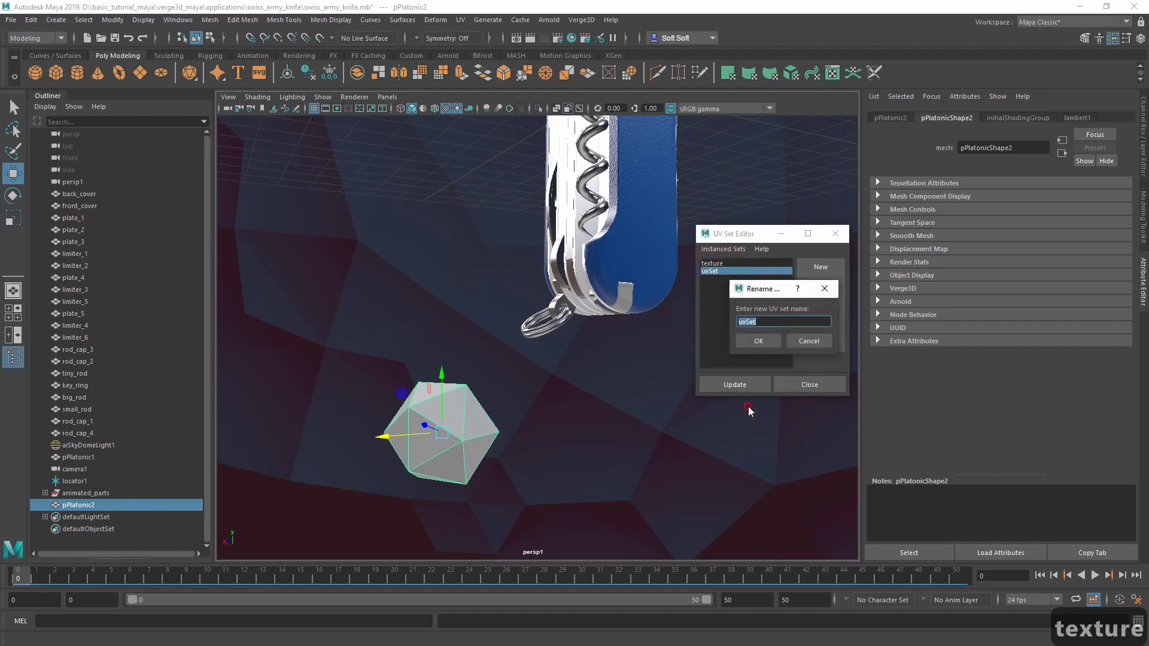
pyautogui.write('ao')
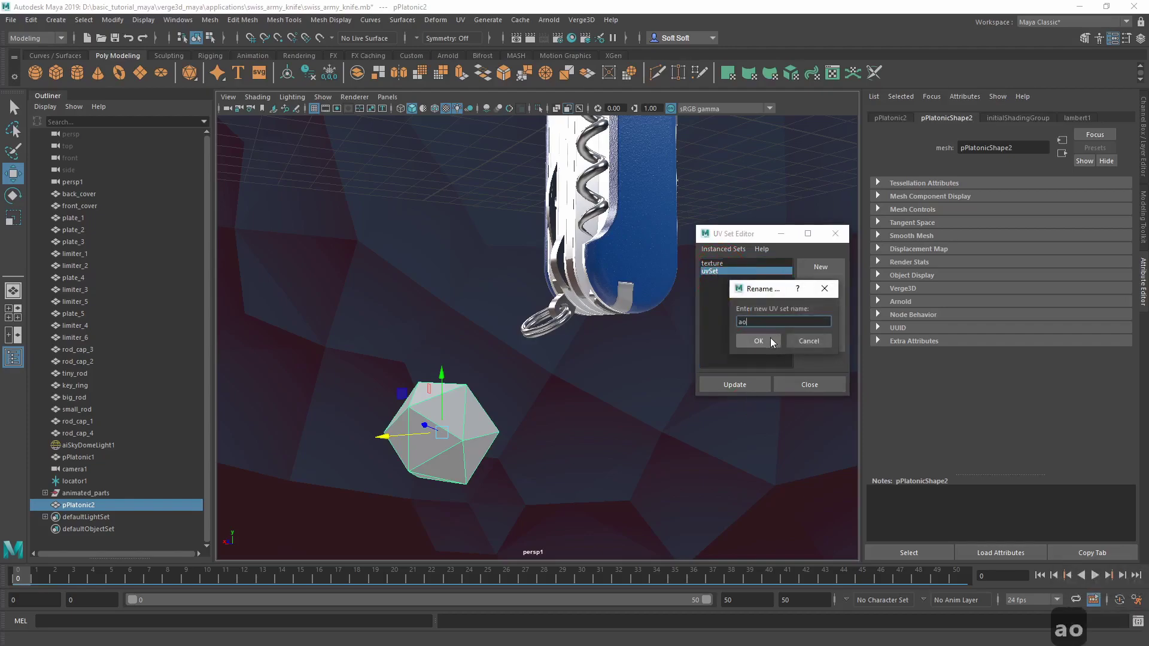
pyautogui.click(759, 341)
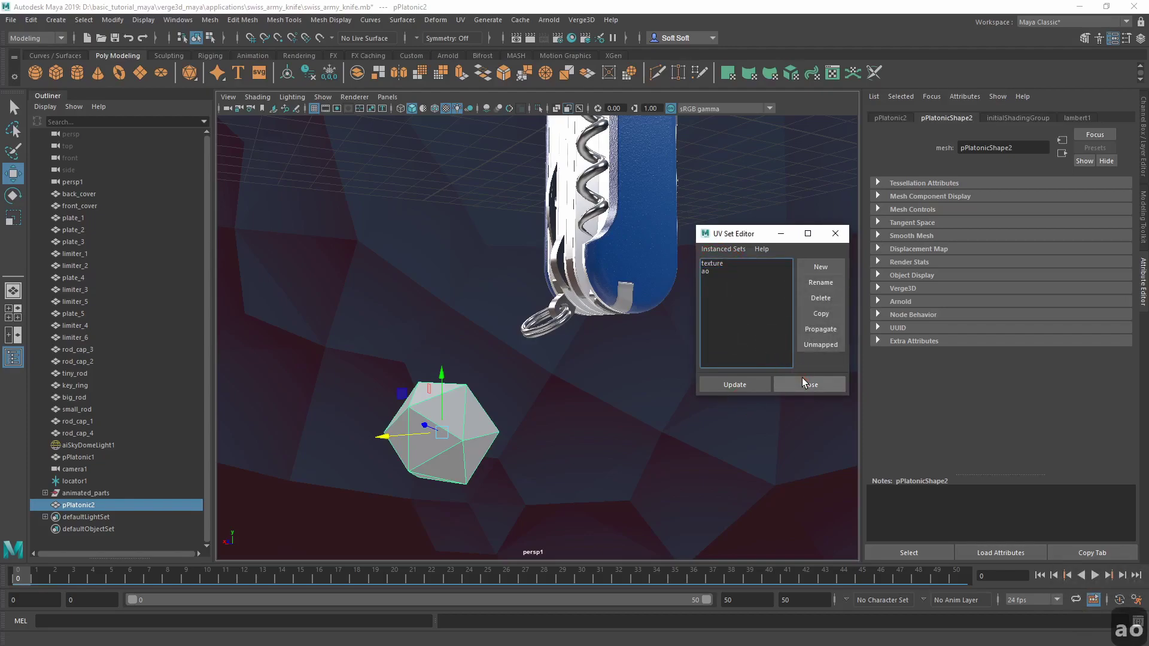
pyautogui.click(803, 383)
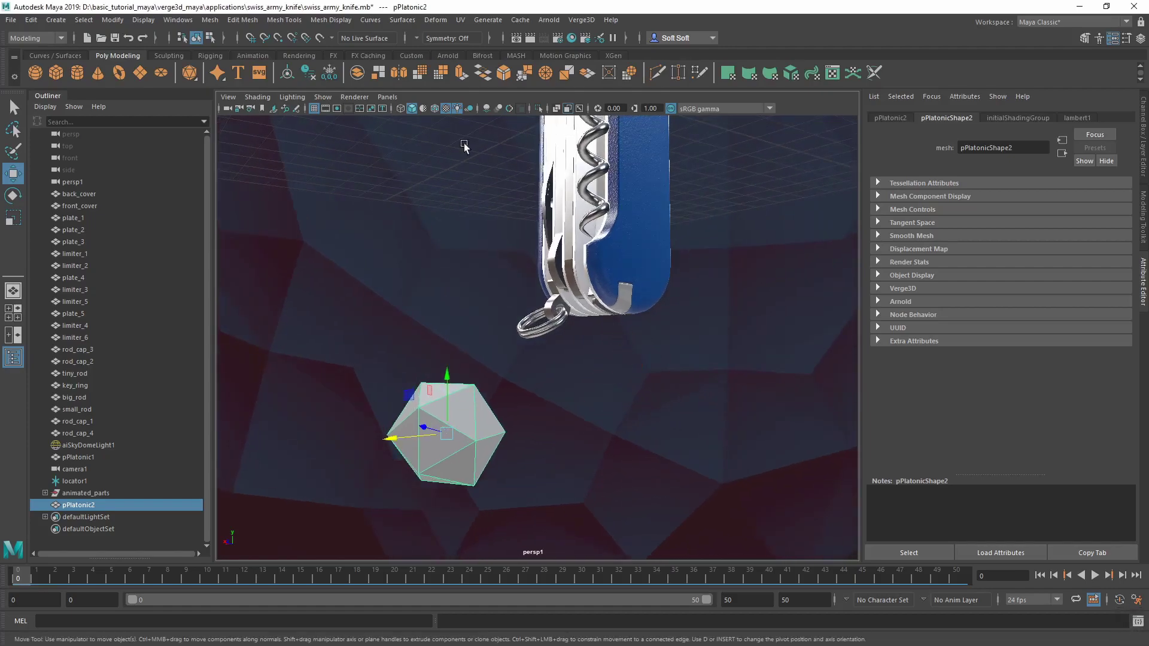
pyautogui.click(310, 77)
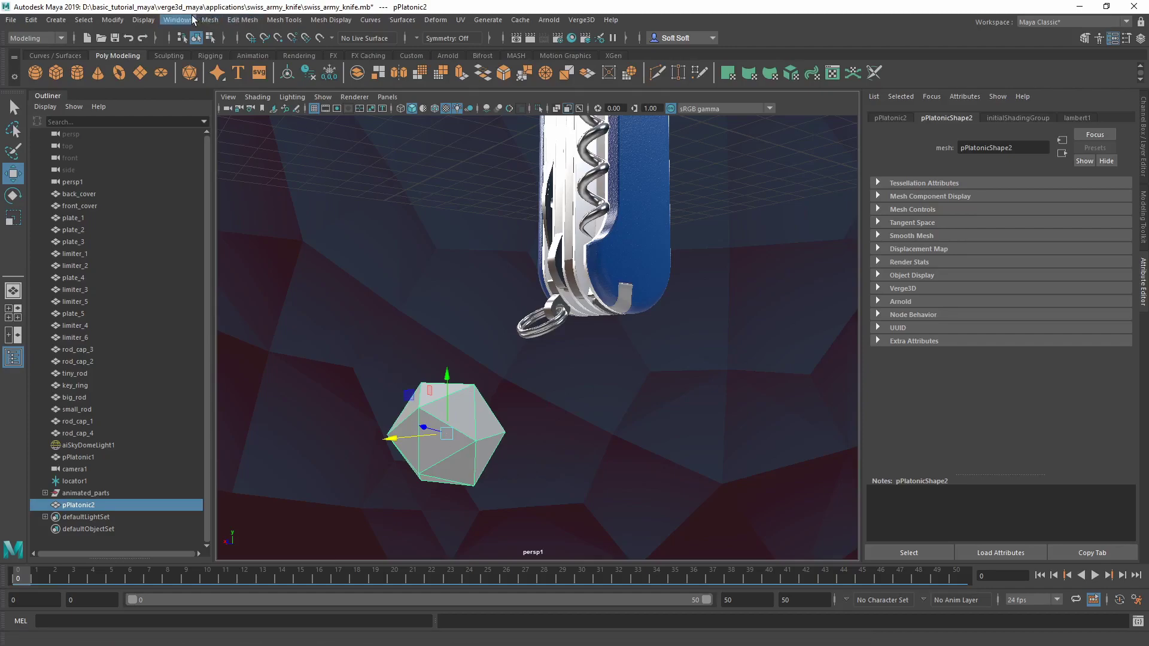
# Create an Arnold aiStandardSurface material in Hypershade and rename it wood.
pyautogui.click(193, 19)
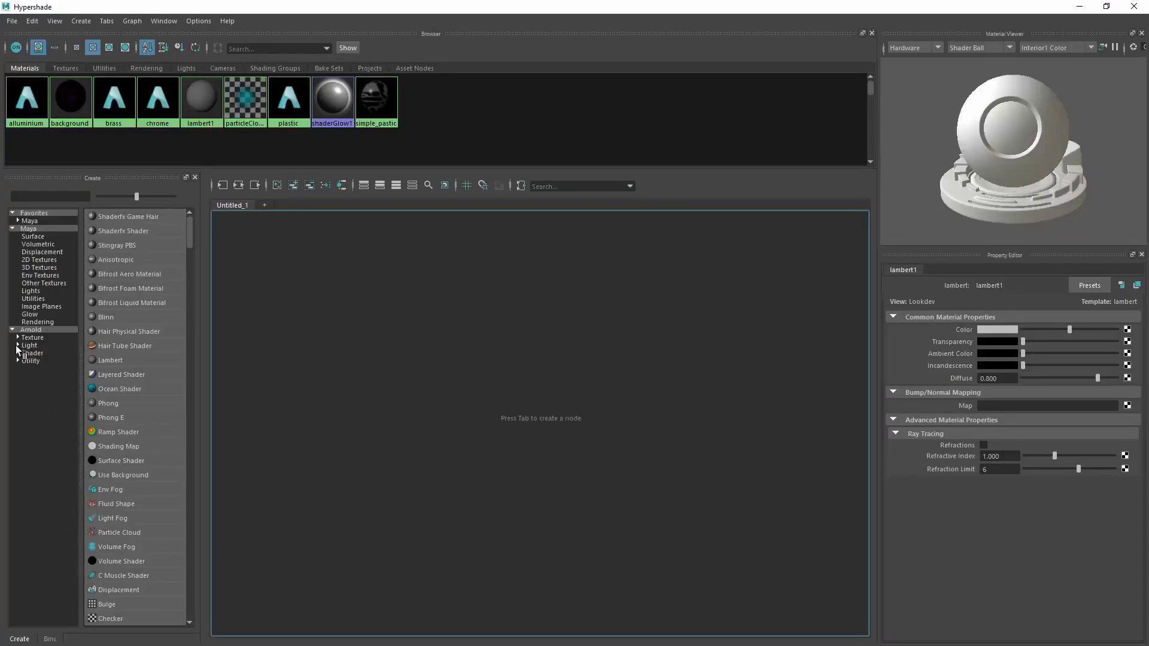
pyautogui.click(18, 354)
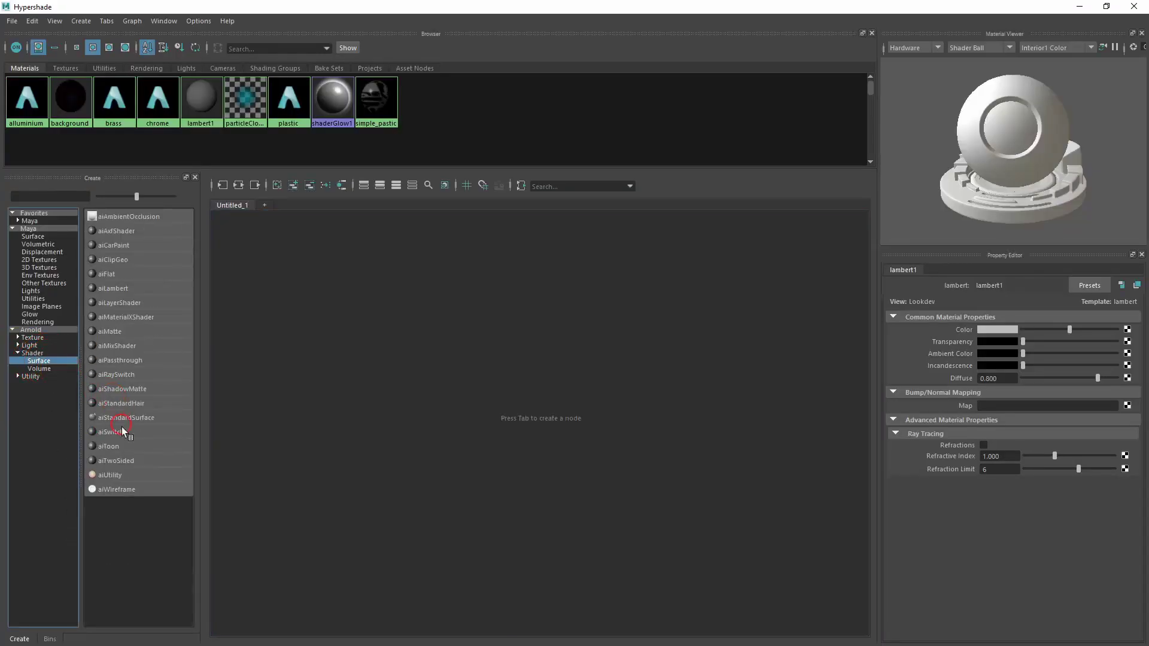
pyautogui.click(135, 416)
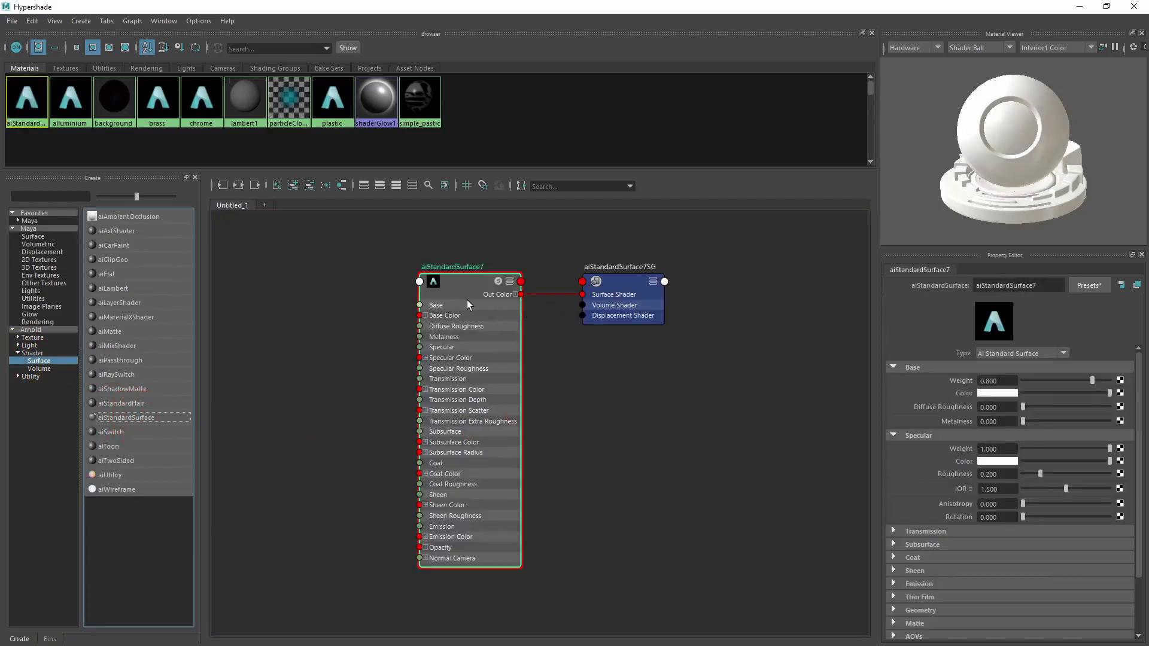
pyautogui.doubleClick(1015, 286)
pyautogui.write('w')
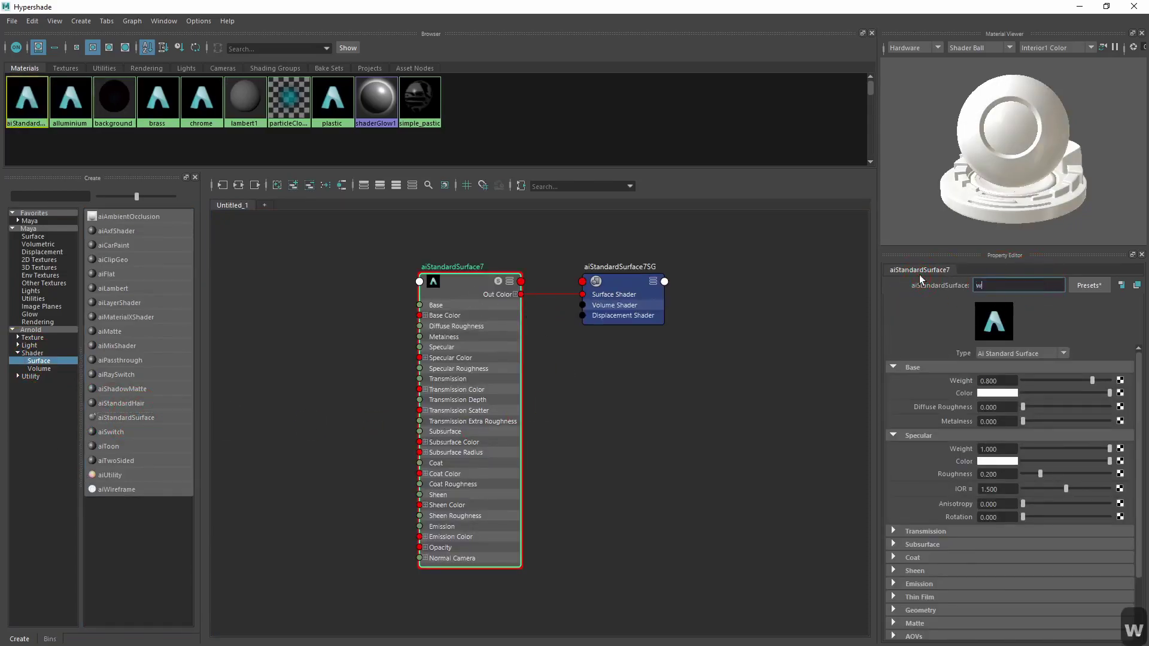
pyautogui.write('ood')
pyautogui.press('Return')
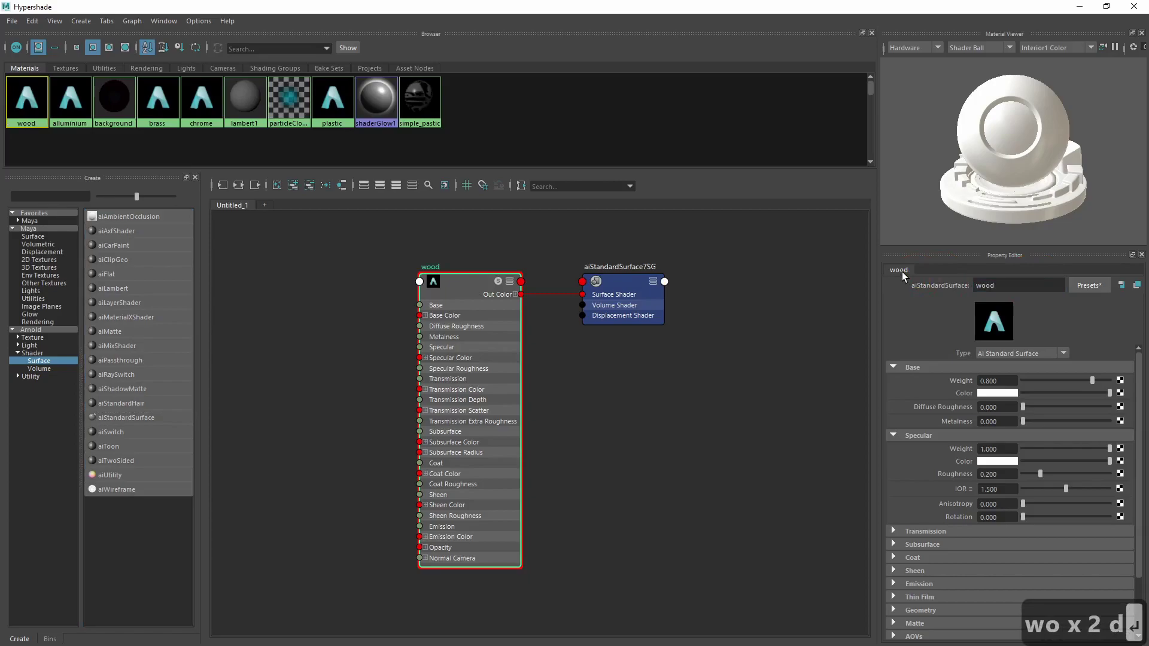
pyautogui.keyDown('alt'); pyautogui.moveTo(343, 304); pyautogui.dragTo(506, 293, button='middle'); pyautogui.keyUp('alt')
pyautogui.hotkey('alt', 'Tab')
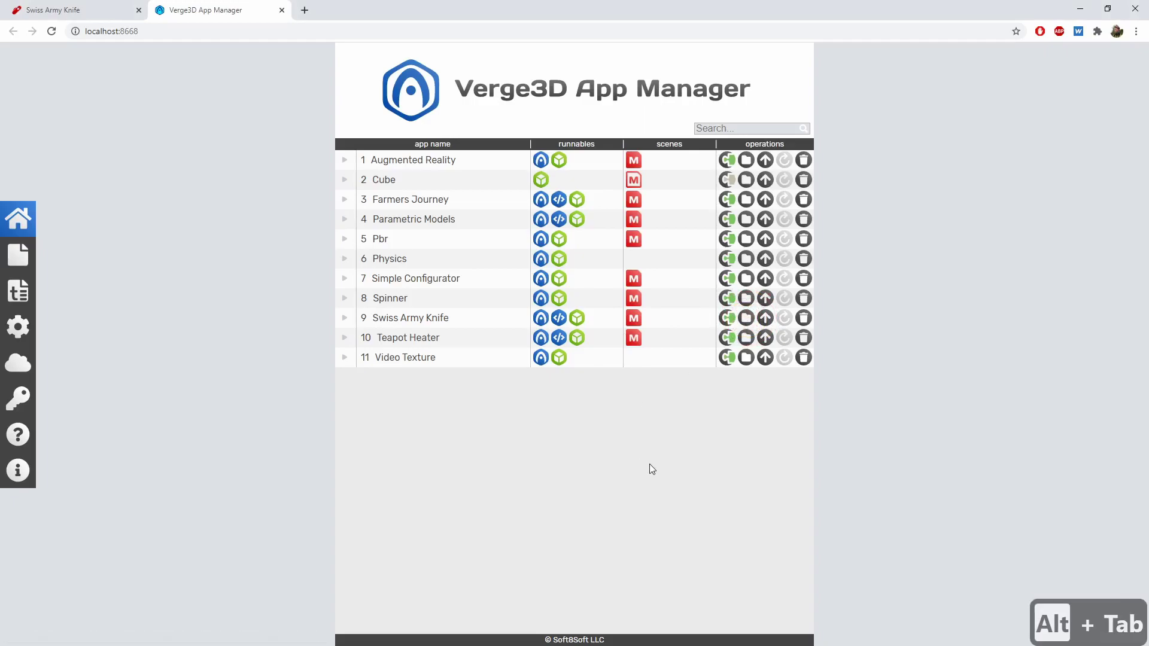
# Delete wood_normal.png and drag the three wood_with_logo textures and swiss_knife_ao.png into Hypershade.
pyautogui.hotkey('alt', 'Tab')
pyautogui.hotkey('alt', 'Tab')
pyautogui.hotkey('alt', 'Tab')
pyautogui.hotkey('alt', 'Tab')
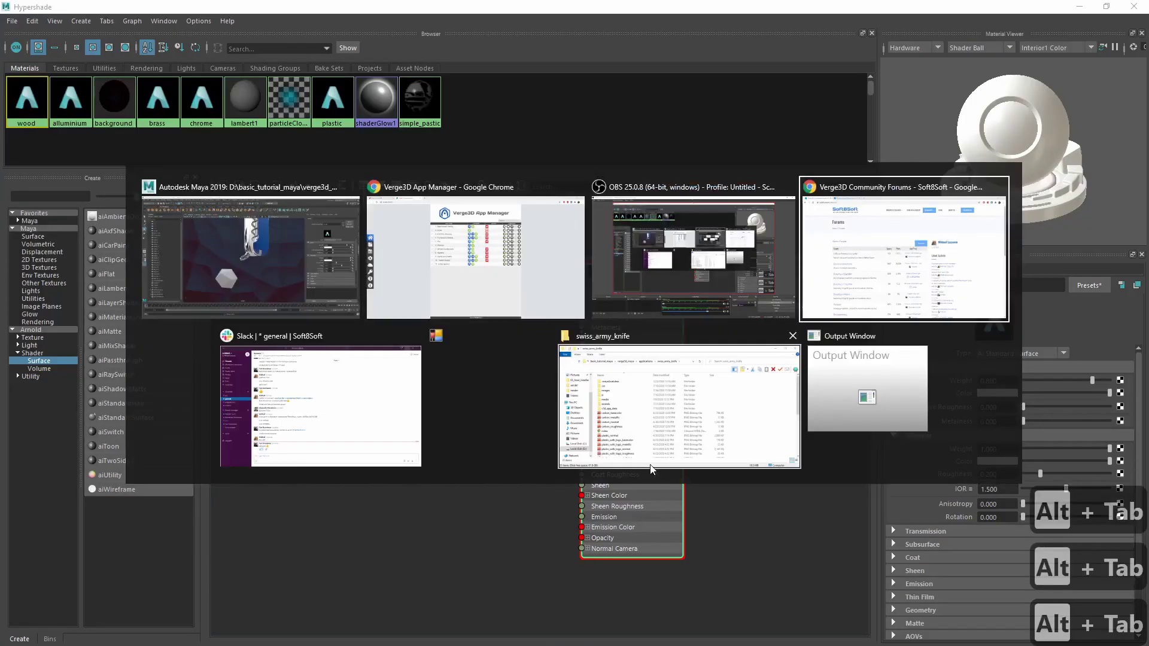
pyautogui.hotkey('alt', 'Tab')
pyautogui.hotkey('alt', 'Tab')
pyautogui.hotkey('alt', 'Tab')
pyautogui.hotkey('alt', 'Tab')
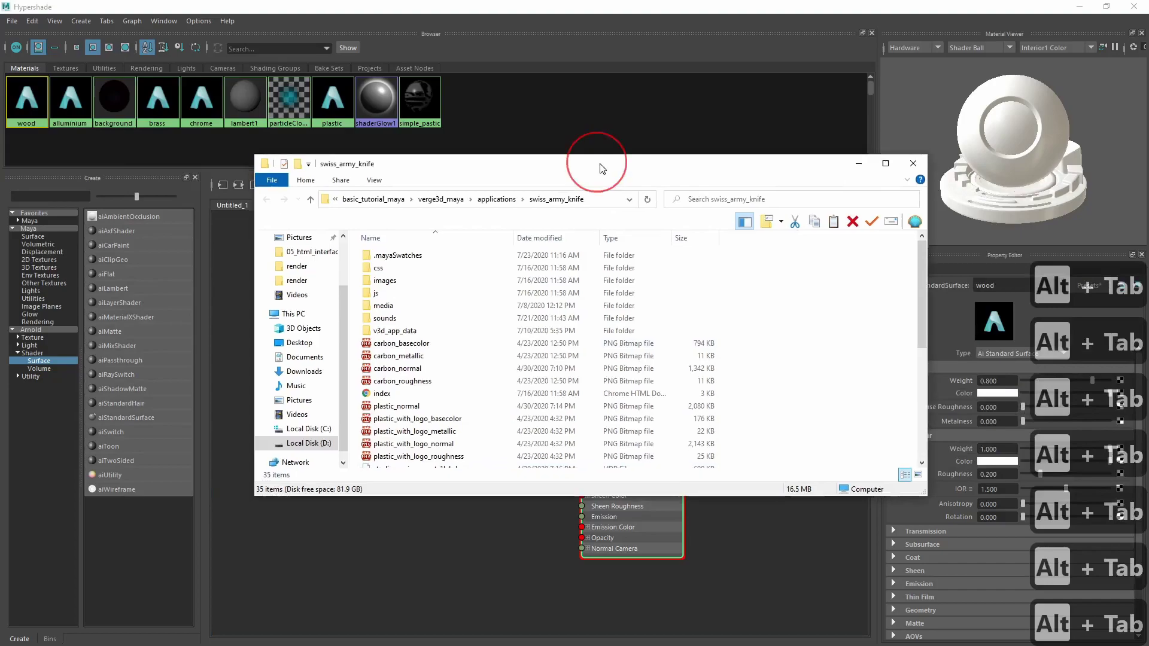
pyautogui.moveTo(602, 169); pyautogui.dragTo(726, 90)
pyautogui.scroll(-5, 574, 296)
pyautogui.scroll(-5, 557, 323)
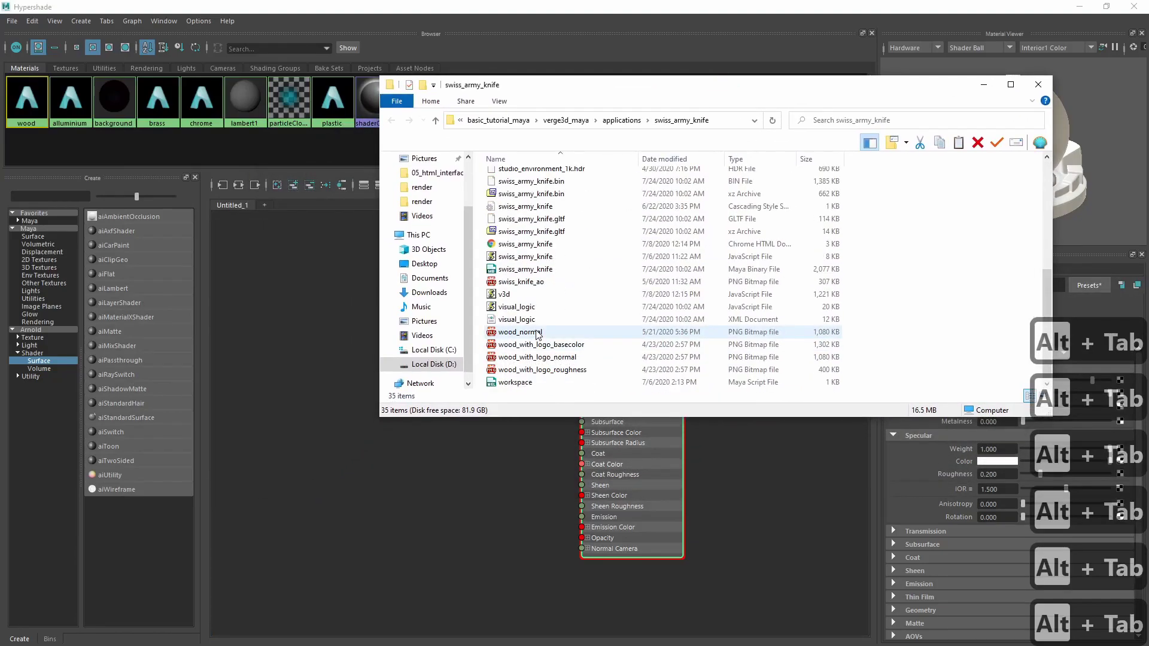
pyautogui.press('Delete')
pyautogui.moveTo(538, 345)
pyautogui.mouseDown()
pyautogui.moveTo(552, 402)
pyautogui.moveTo(458, 459)
pyautogui.mouseUp()
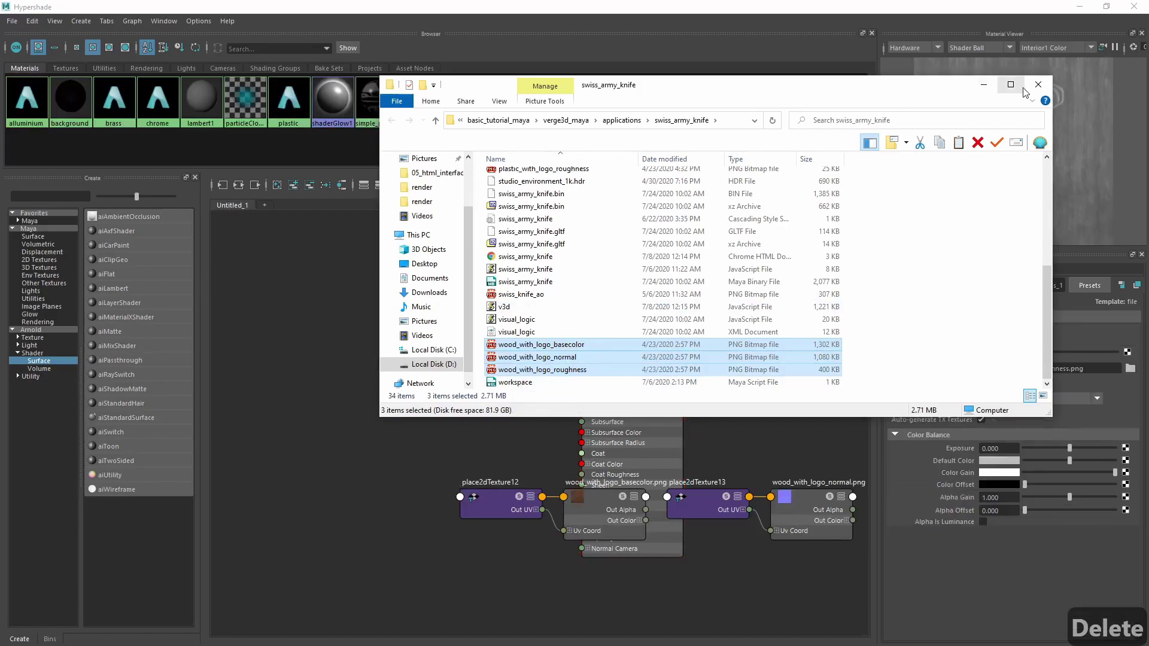
pyautogui.click(517, 294)
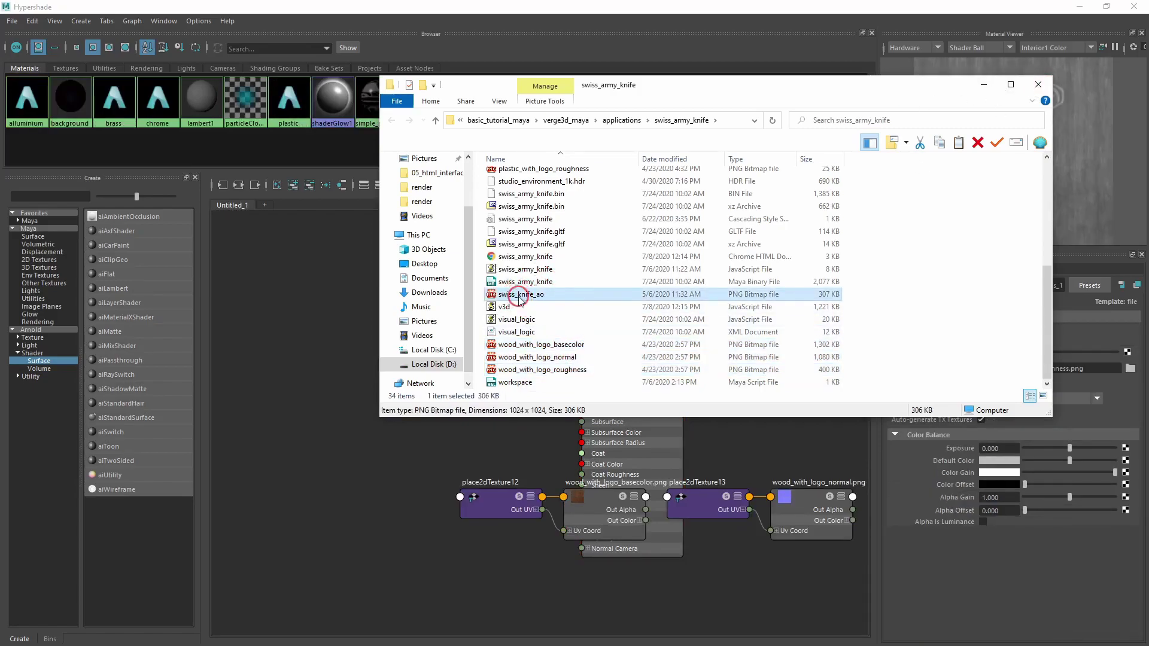
pyautogui.moveTo(519, 294); pyautogui.dragTo(324, 533)
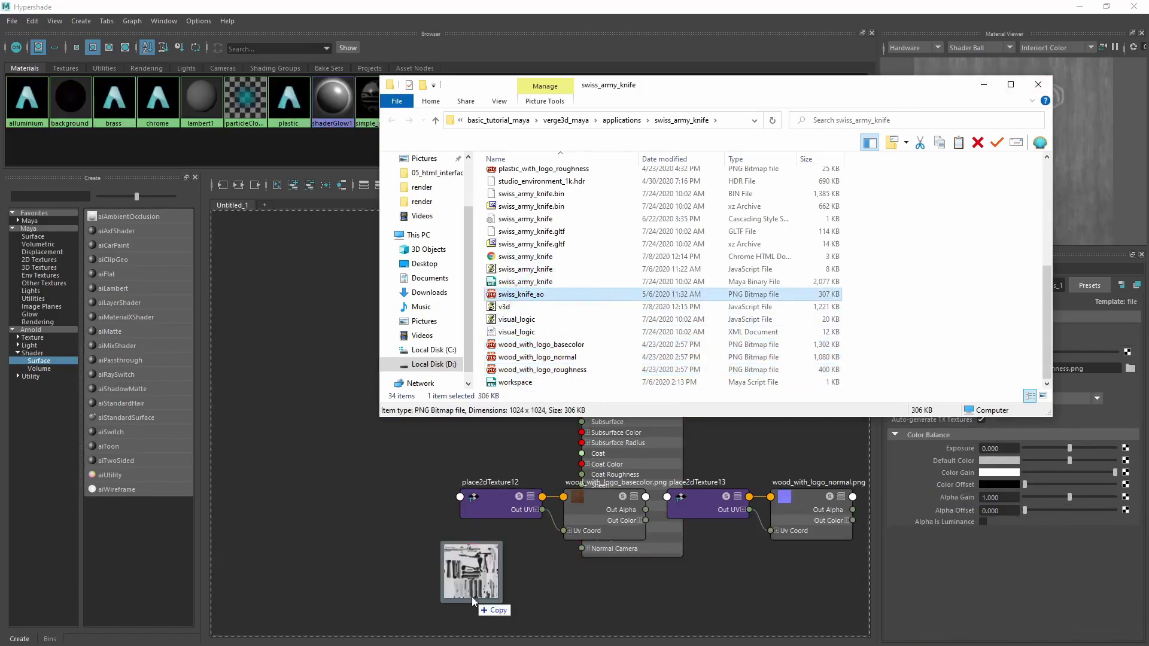
pyautogui.click(1038, 87)
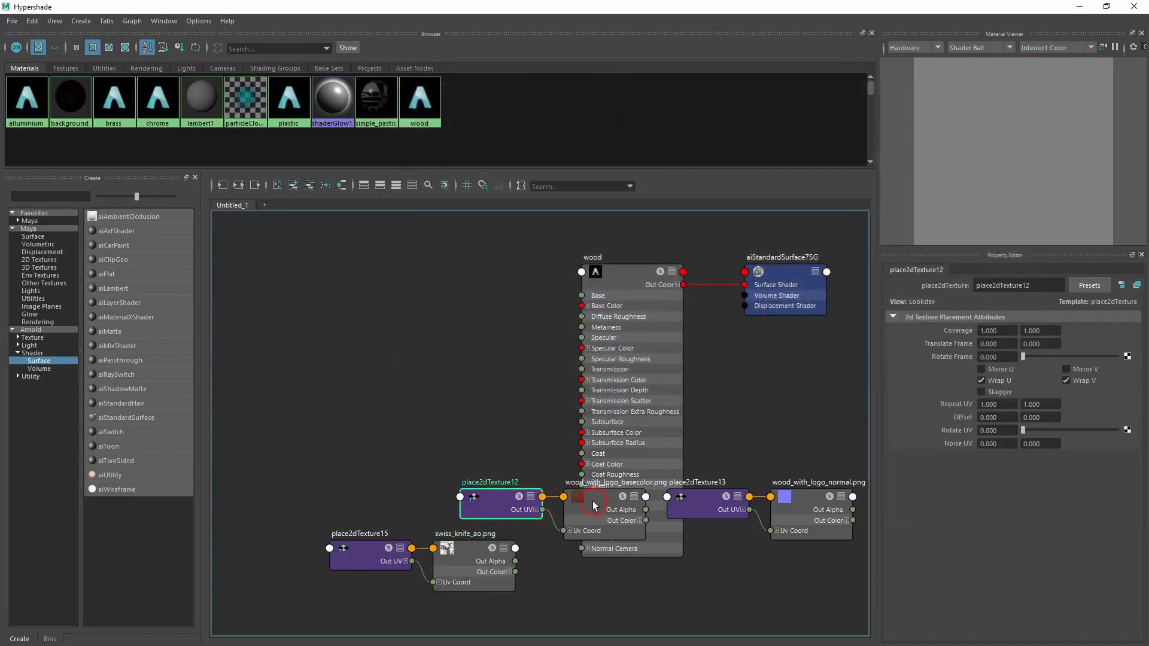
# Stack the basecolor, normal and roughness texture node pairs into a column in Hypershade.
pyautogui.click(575, 503)
pyautogui.moveTo(528, 510); pyautogui.dragTo(463, 278)
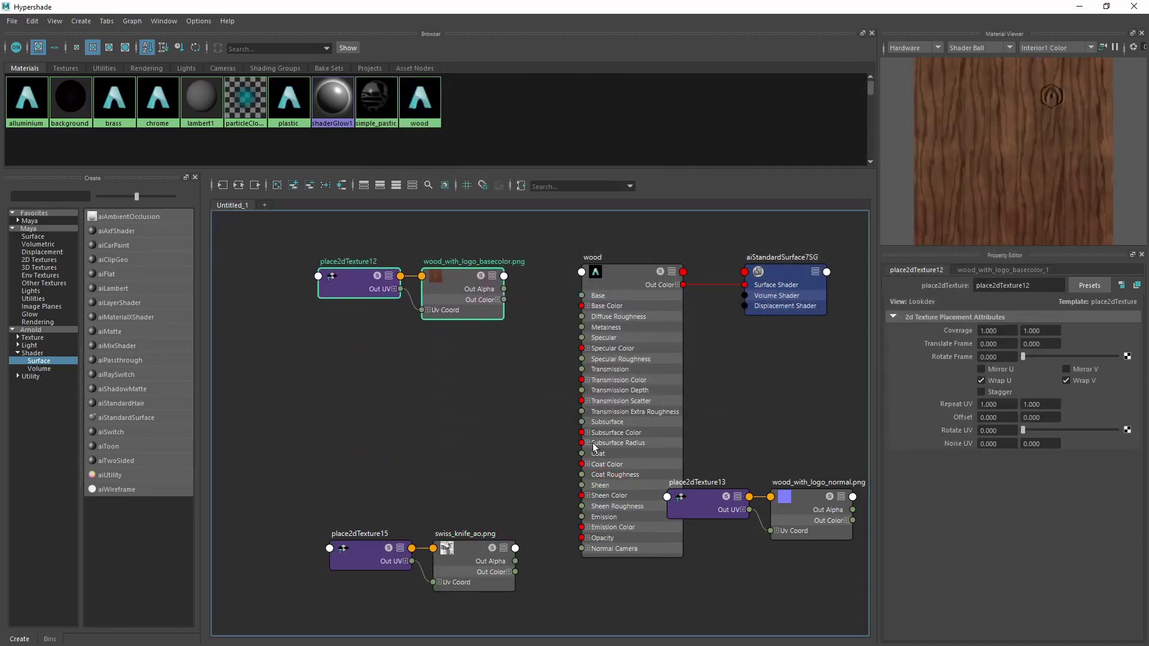
pyautogui.click(708, 501)
pyautogui.keyDown('shift'); pyautogui.click(813, 510); pyautogui.keyUp('shift')
pyautogui.moveTo(813, 510); pyautogui.dragTo(464, 484)
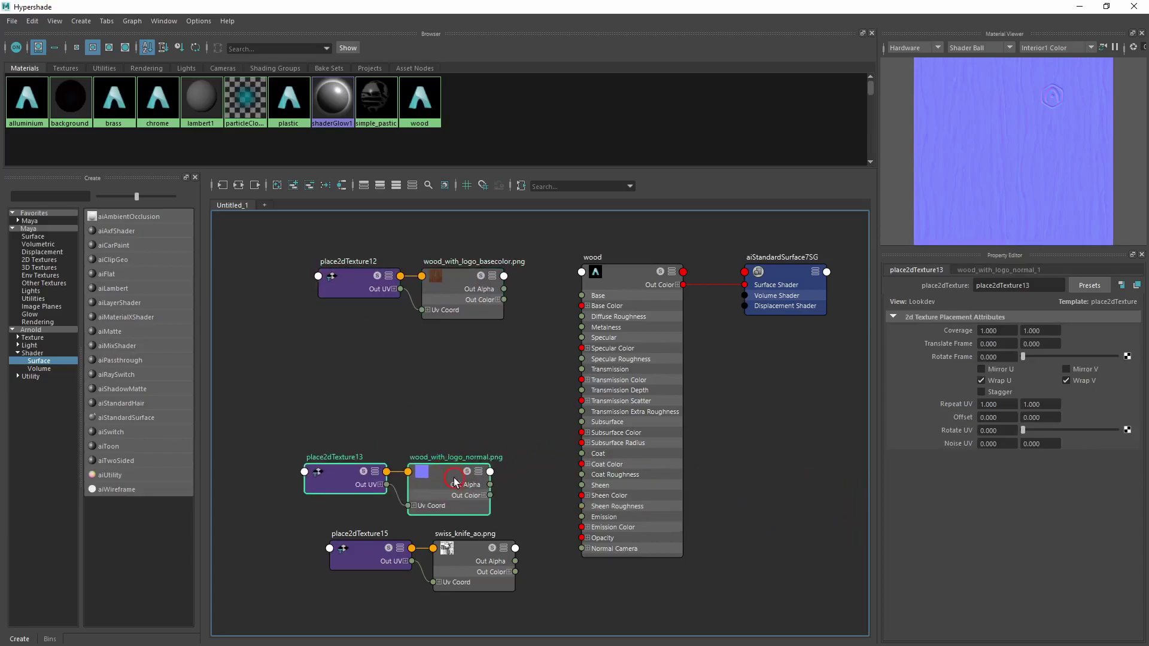
pyautogui.keyDown('alt'); pyautogui.moveTo(743, 410); pyautogui.dragTo(450, 400, button='middle'); pyautogui.keyUp('alt')
pyautogui.click(619, 498)
pyautogui.keyDown('shift'); pyautogui.click(704, 493); pyautogui.keyUp('shift')
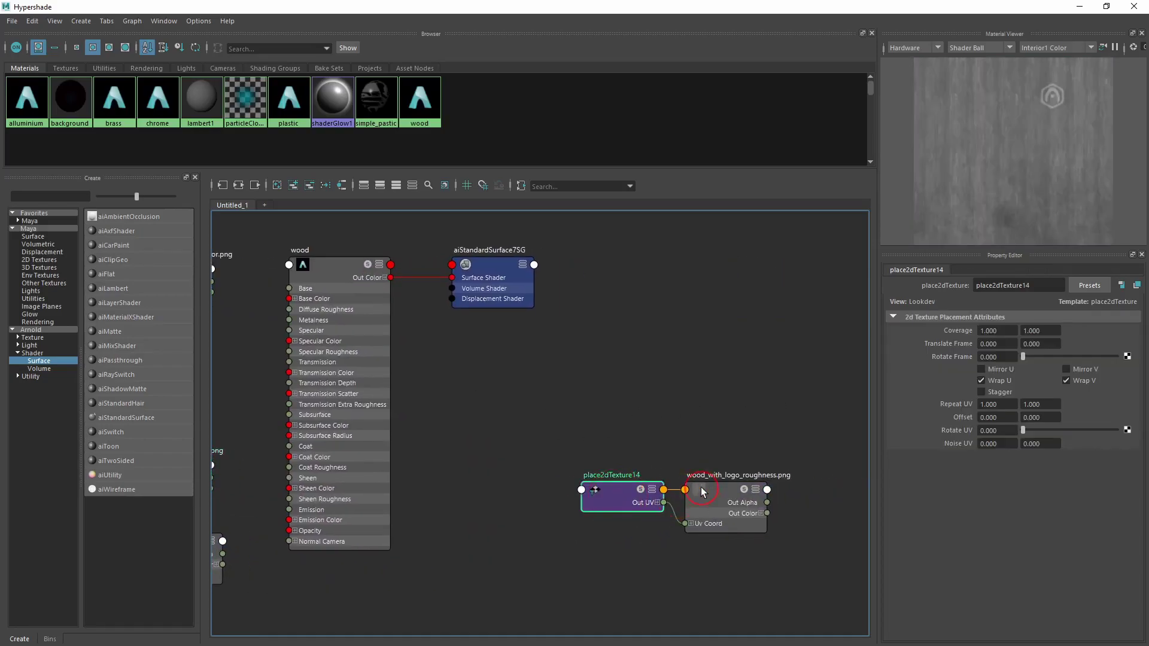
pyautogui.press('f')
pyautogui.moveTo(803, 498); pyautogui.dragTo(414, 415)
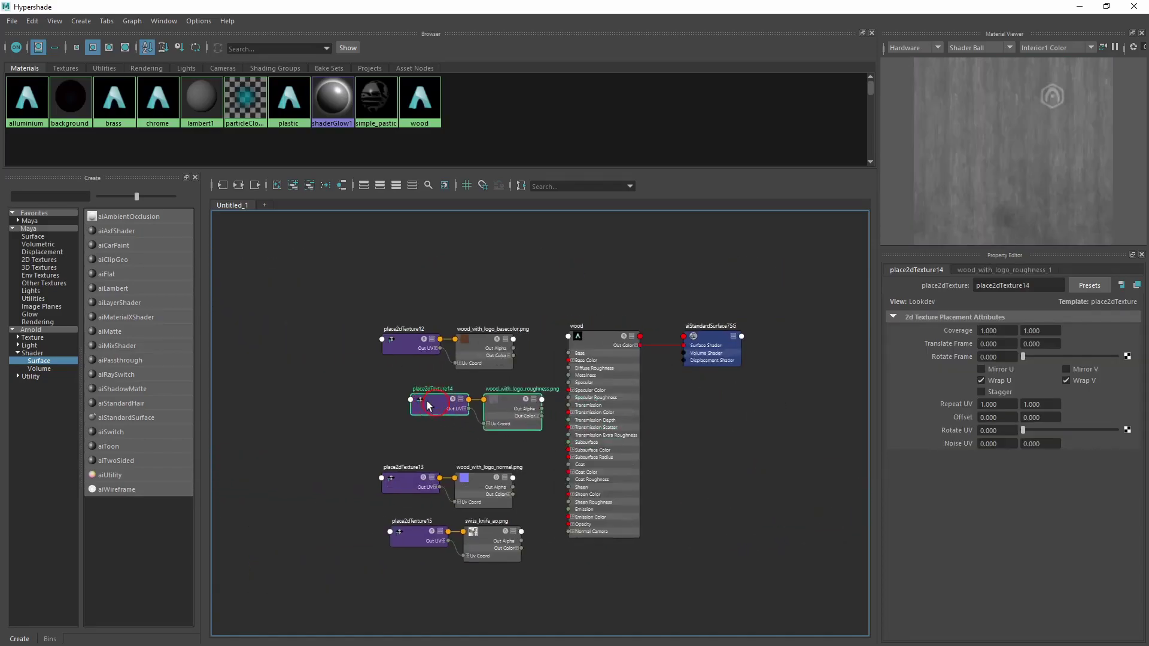
pyautogui.scroll(2, 414, 411)
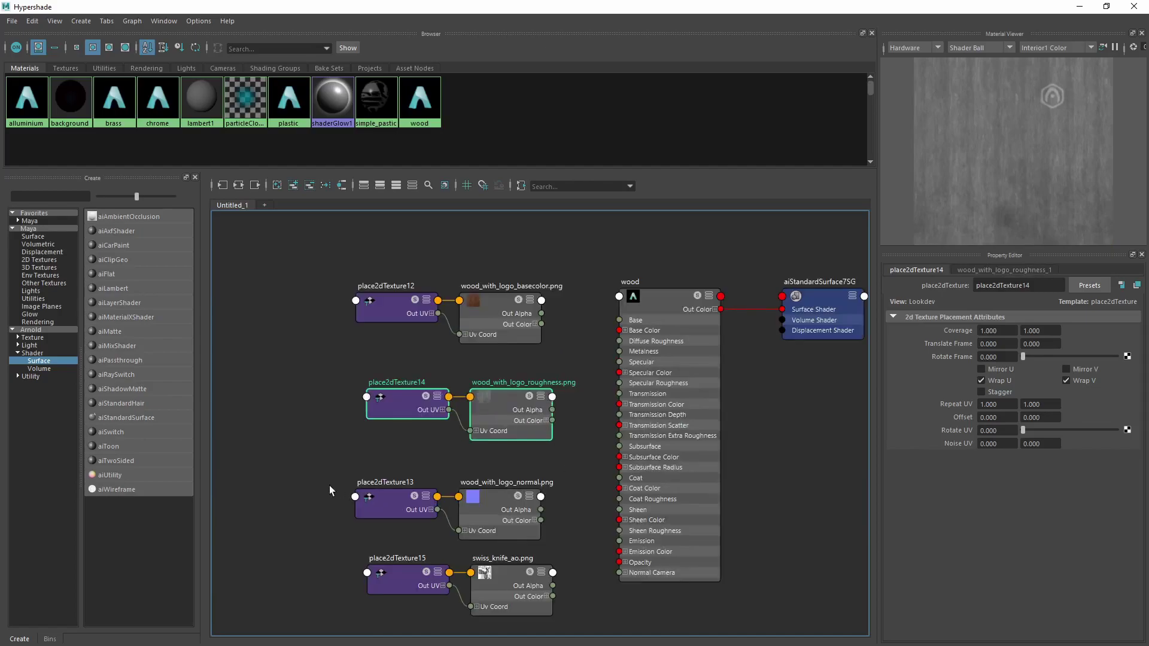
# Move the ao node pair to the top; wire basecolor to Base Color, roughness to Specular Roughness.
pyautogui.click(386, 498)
pyautogui.keyDown('shift'); pyautogui.click(506, 503); pyautogui.keyUp('shift')
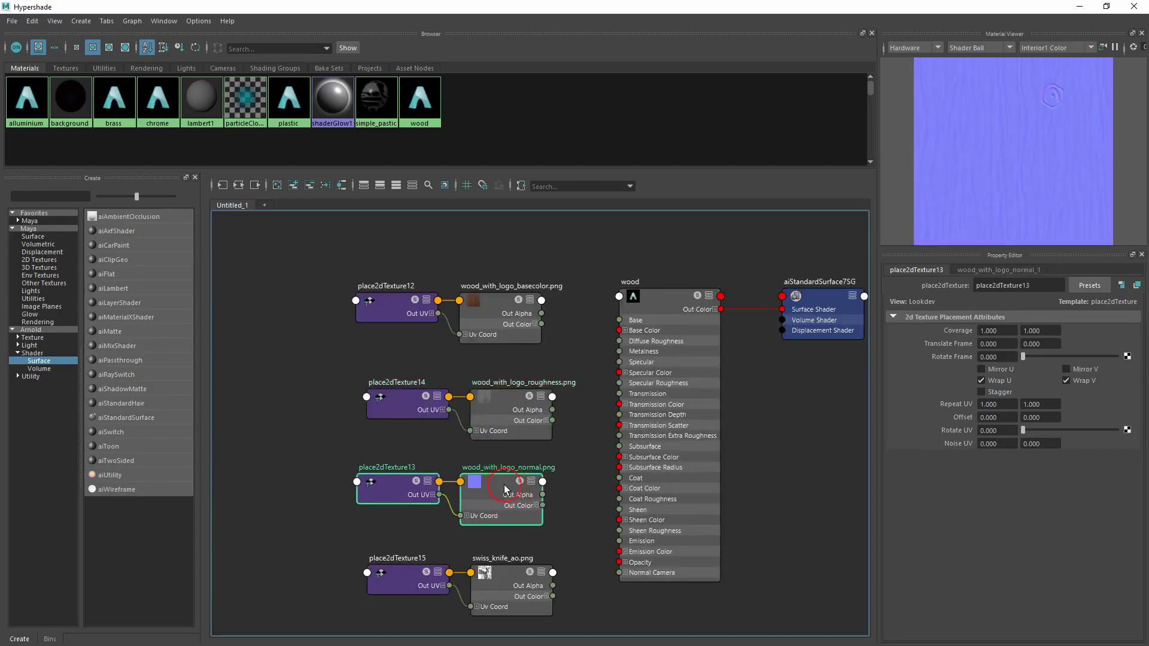
pyautogui.scroll(-1, 505, 489)
pyautogui.click(380, 542)
pyautogui.keyDown('shift'); pyautogui.click(499, 542); pyautogui.keyUp('shift')
pyautogui.moveTo(498, 543); pyautogui.dragTo(483, 186)
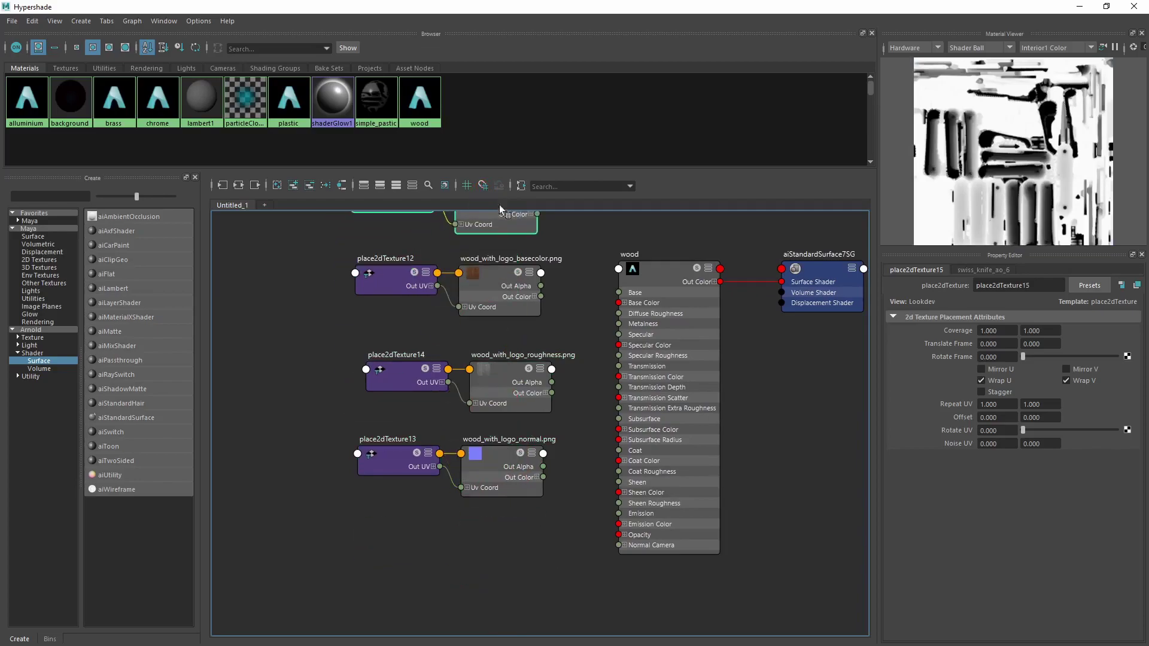
pyautogui.keyDown('alt'); pyautogui.moveTo(557, 359); pyautogui.dragTo(525, 415, button='middle'); pyautogui.keyUp('alt')
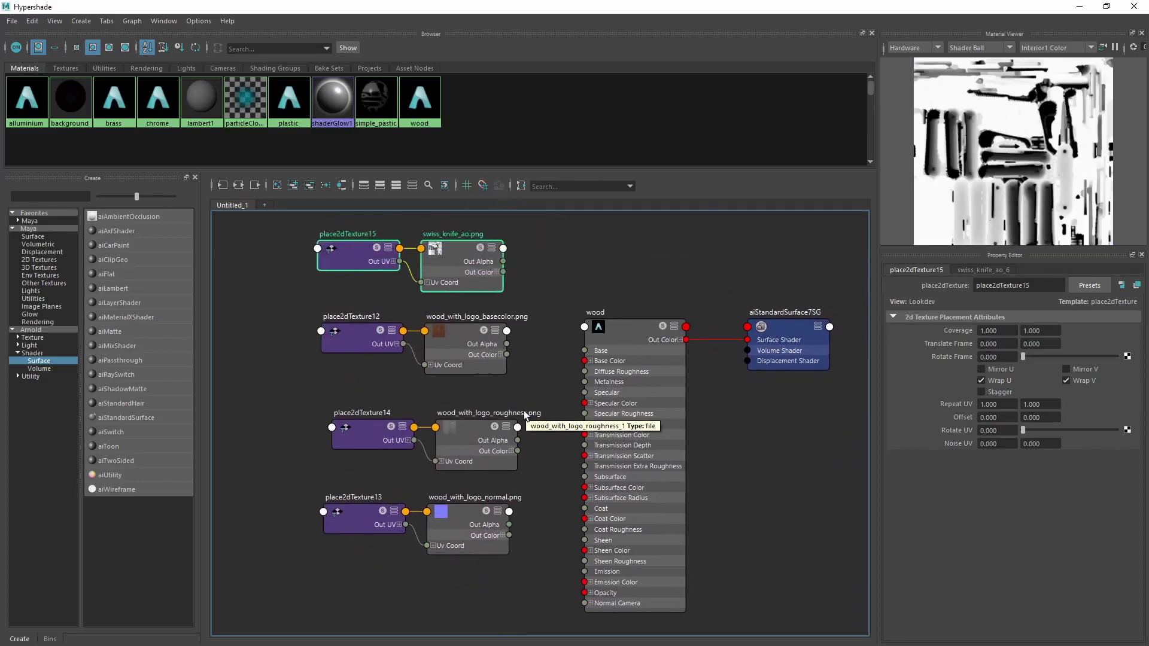
pyautogui.scroll(5, 526, 415)
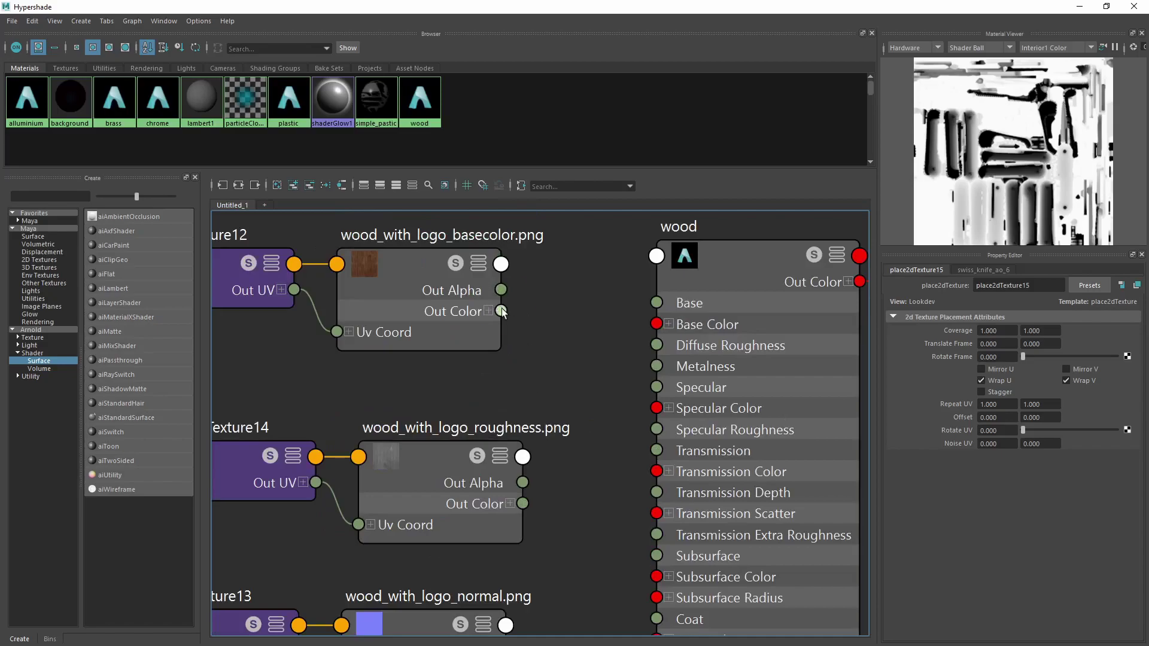
pyautogui.moveTo(648, 307); pyautogui.dragTo(656, 324)
pyautogui.scroll(-3, 552, 395)
pyautogui.moveTo(517, 421); pyautogui.dragTo(651, 347)
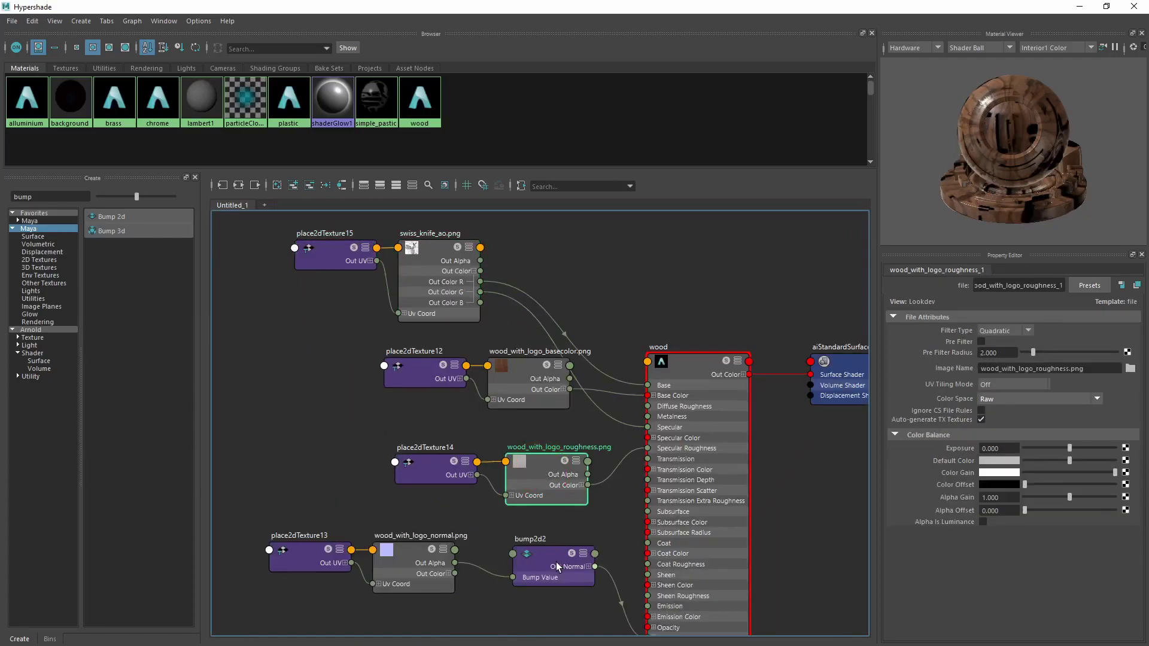
# Select pPlatonic2 and assign the wood material to it from Hypershade.
pyautogui.click(1076, 8)
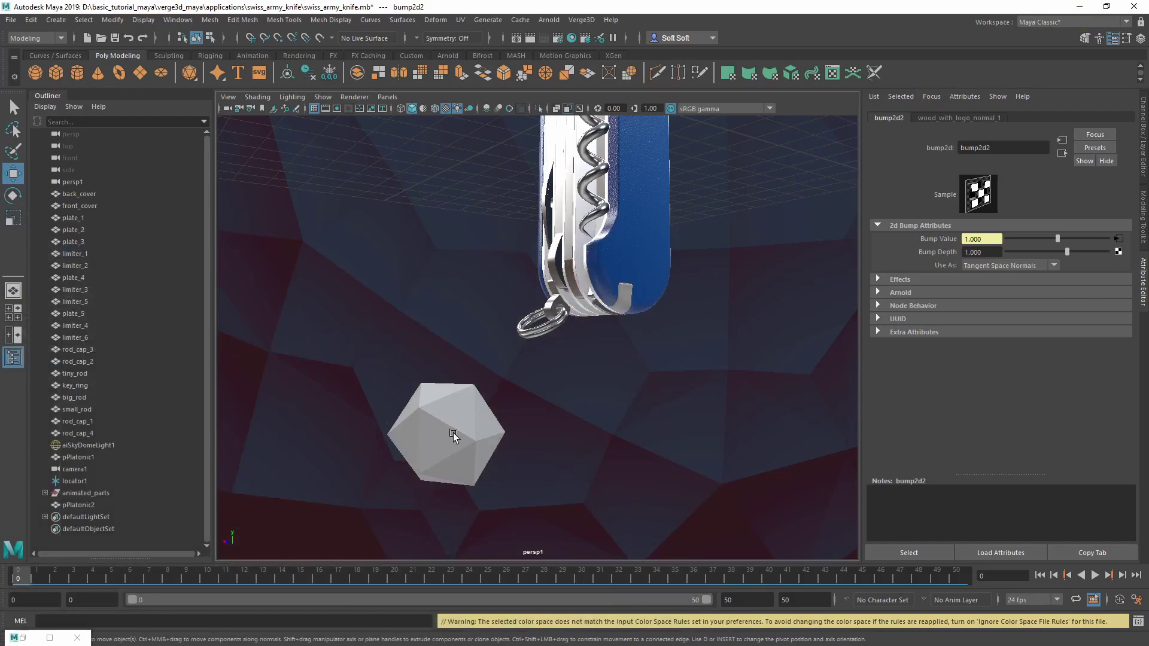
pyautogui.click(440, 423)
pyautogui.click(22, 638)
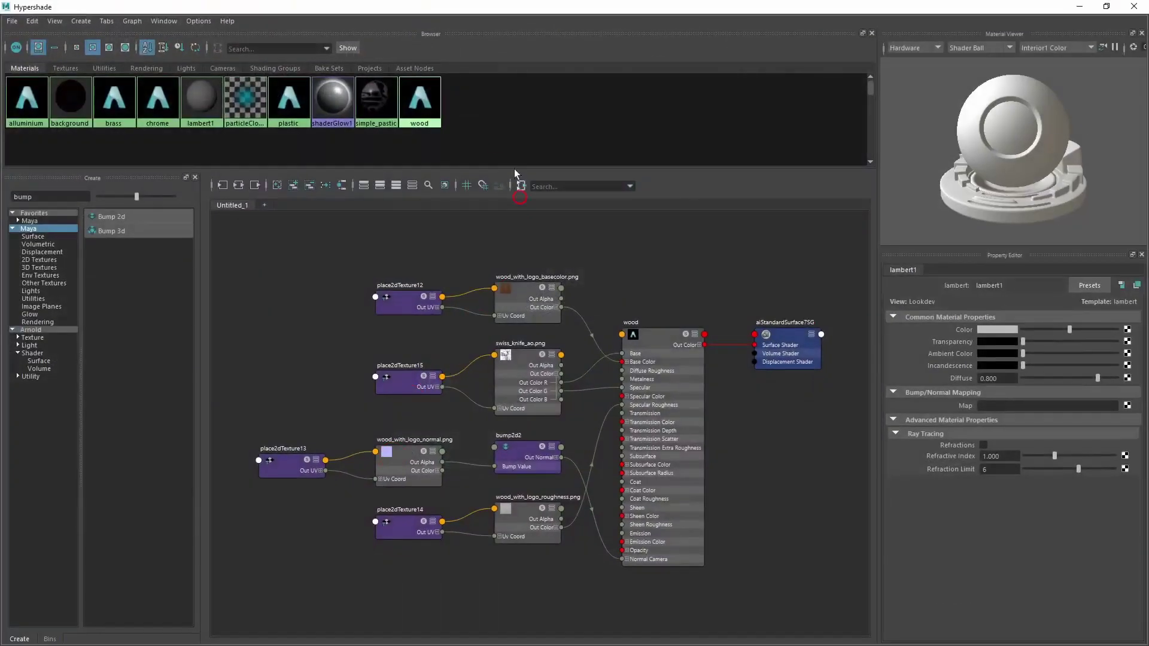
pyautogui.moveTo(431, 101); pyautogui.dragTo(431, 78, button='right')
pyautogui.click(554, 388)
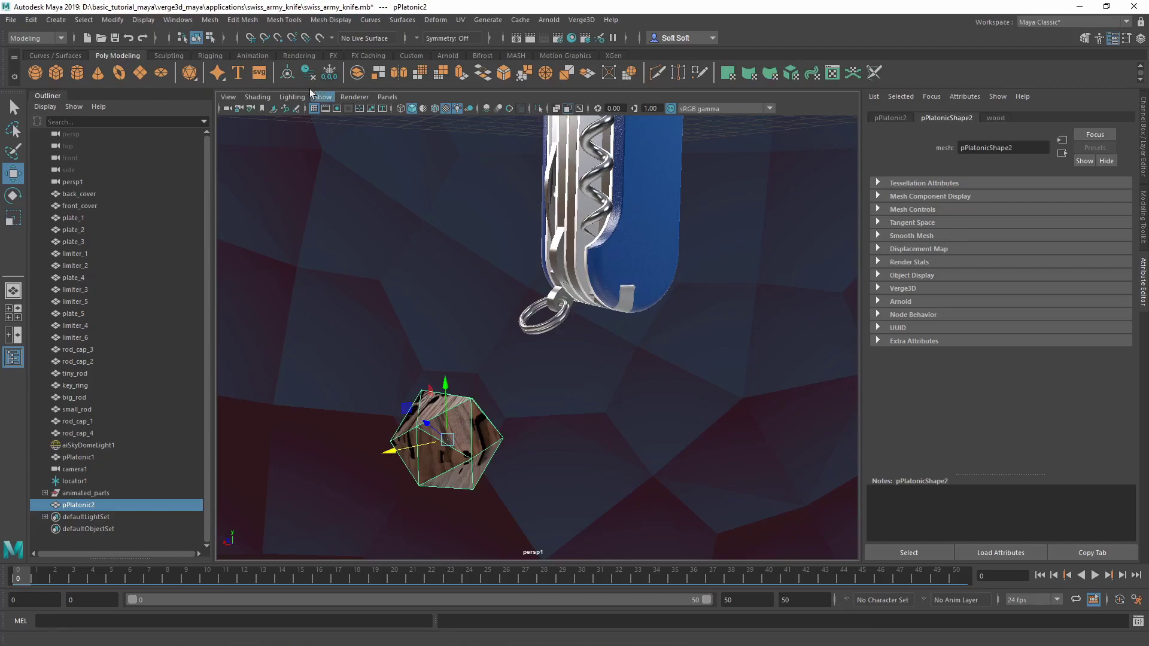
# Connect swiss_knife_ao's Out Color to wood's Specular Color, then close Hypershade.
pyautogui.click(178, 20)
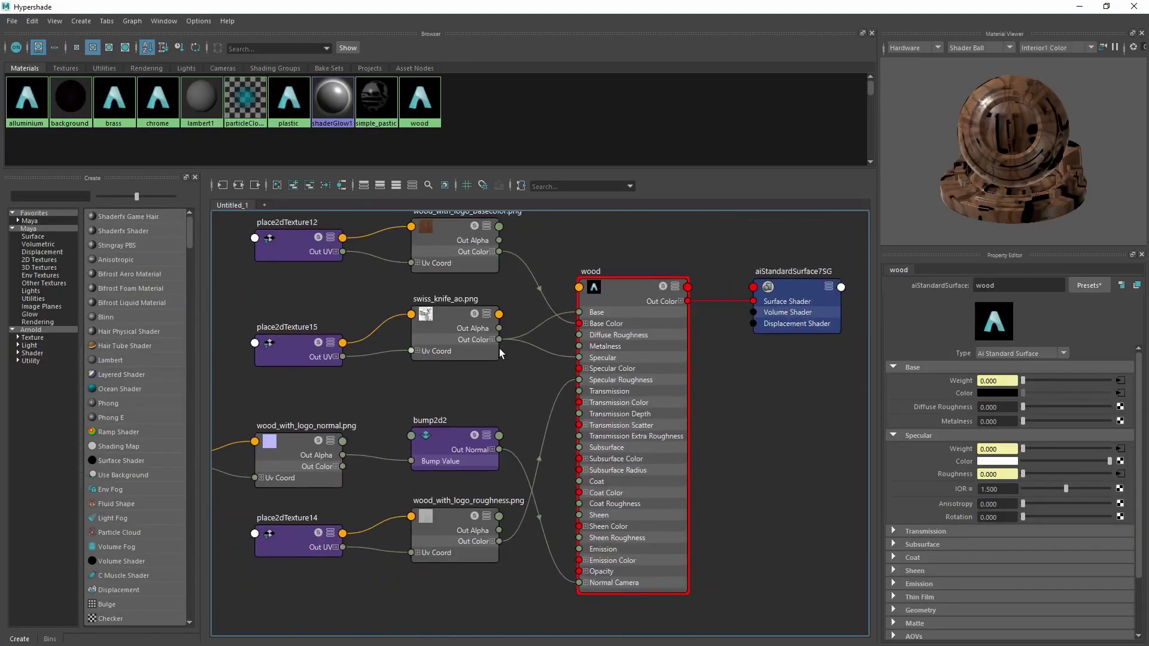
pyautogui.moveTo(499, 338); pyautogui.dragTo(579, 370)
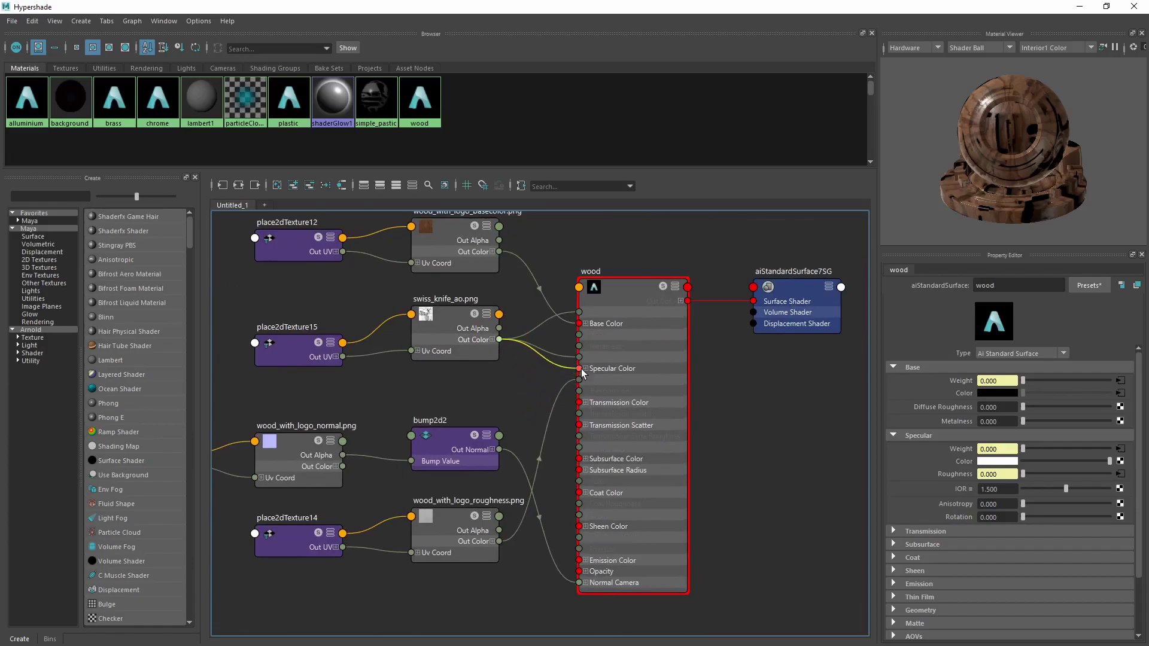
pyautogui.click(1134, 8)
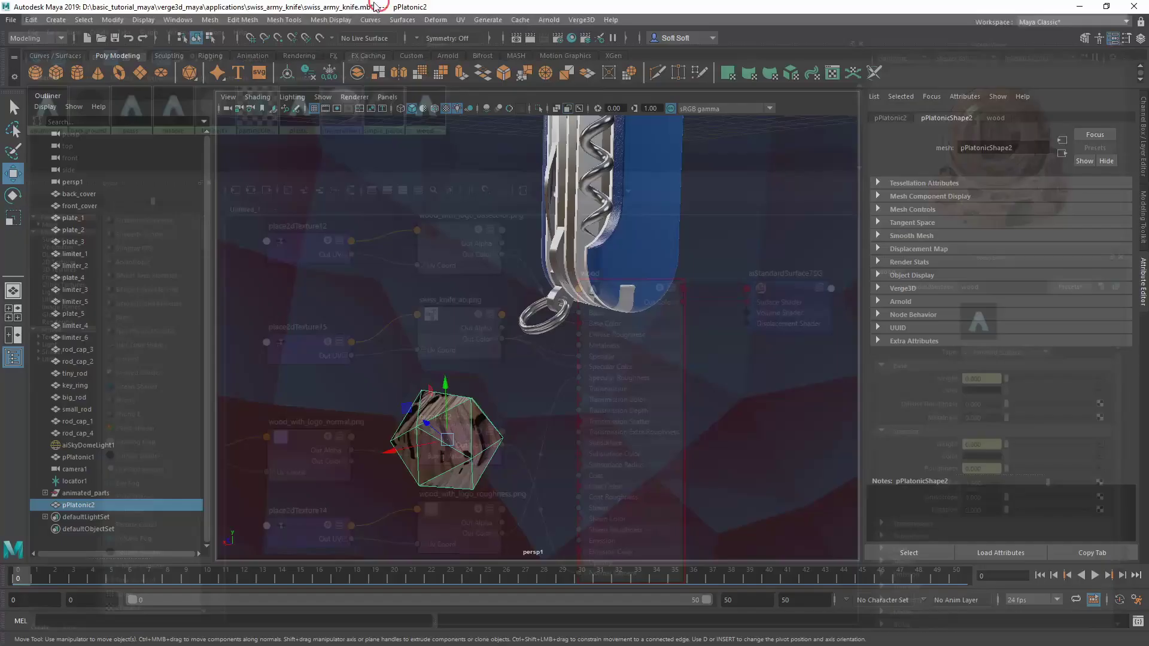
# Link the wood material's swiss_knife_ao_6 texture to the ao UV set in Texture-Centric UV Linking.
pyautogui.click(179, 20)
pyautogui.moveTo(212, 110)
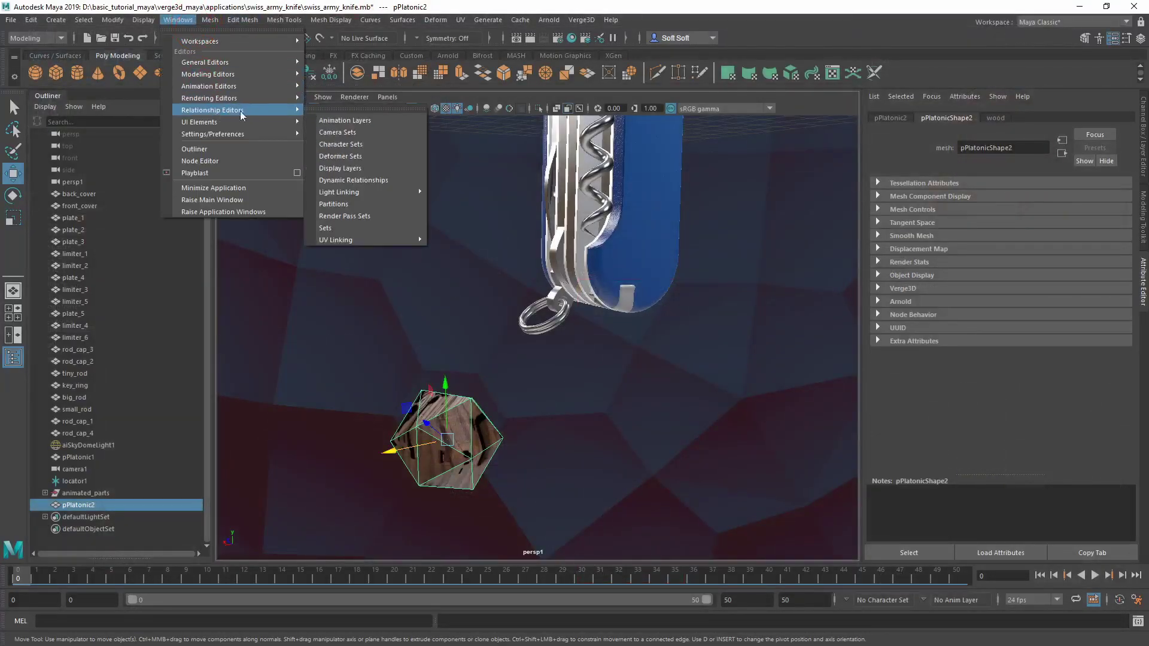
pyautogui.click(465, 251)
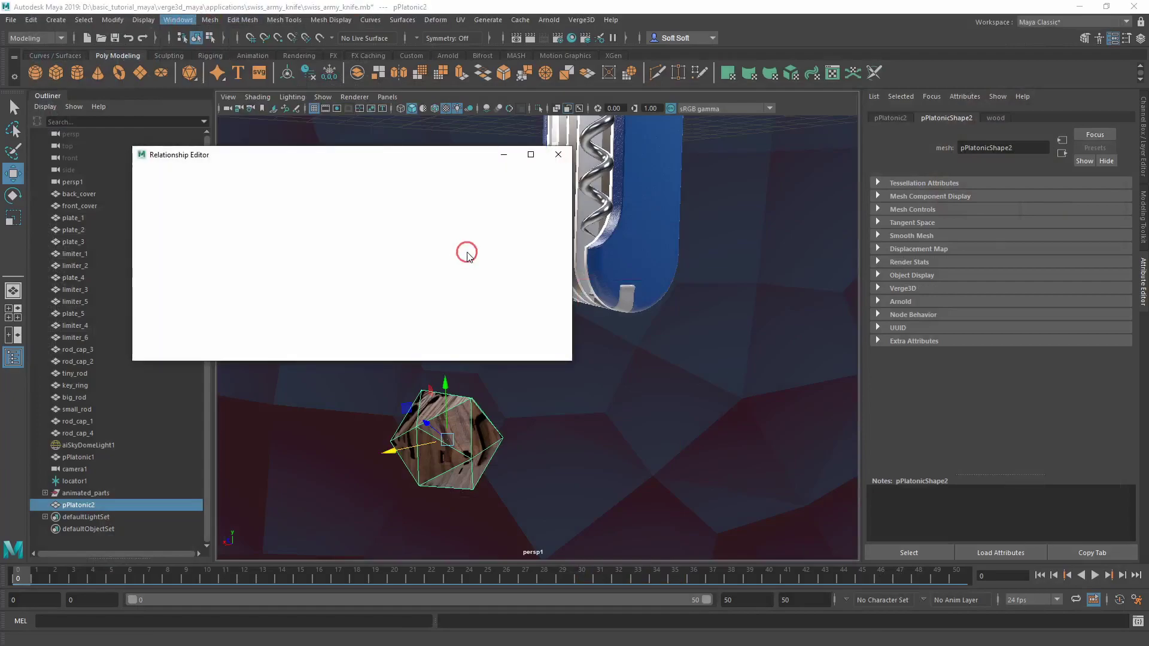
pyautogui.moveTo(297, 155); pyautogui.dragTo(502, 181)
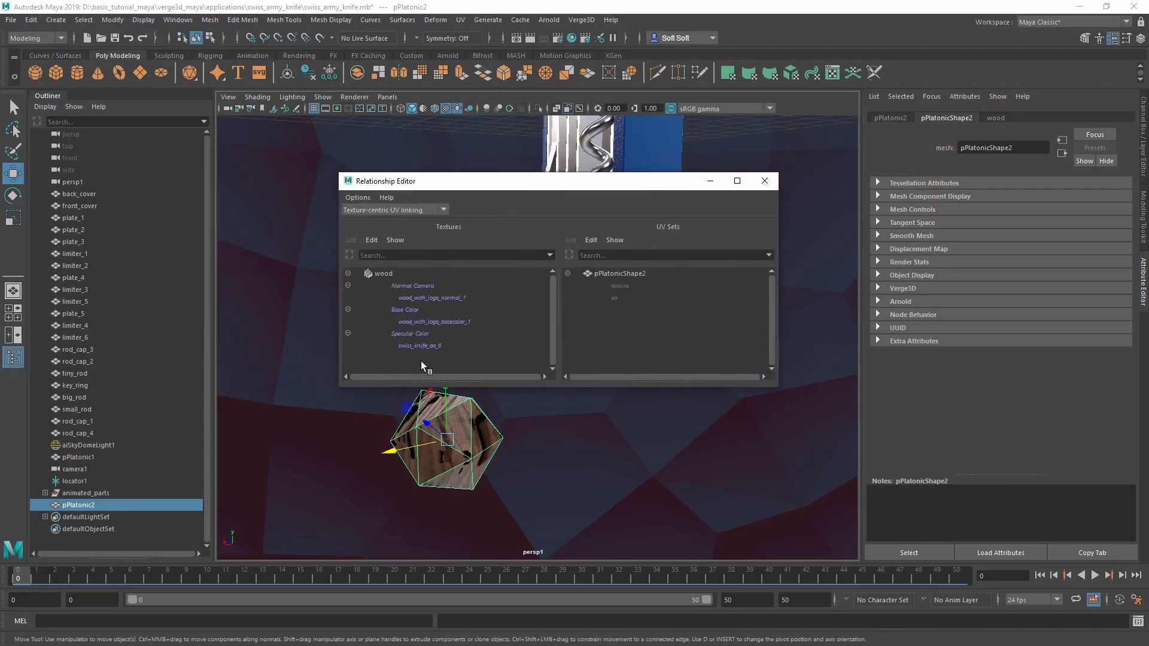
pyautogui.click(420, 345)
pyautogui.click(615, 299)
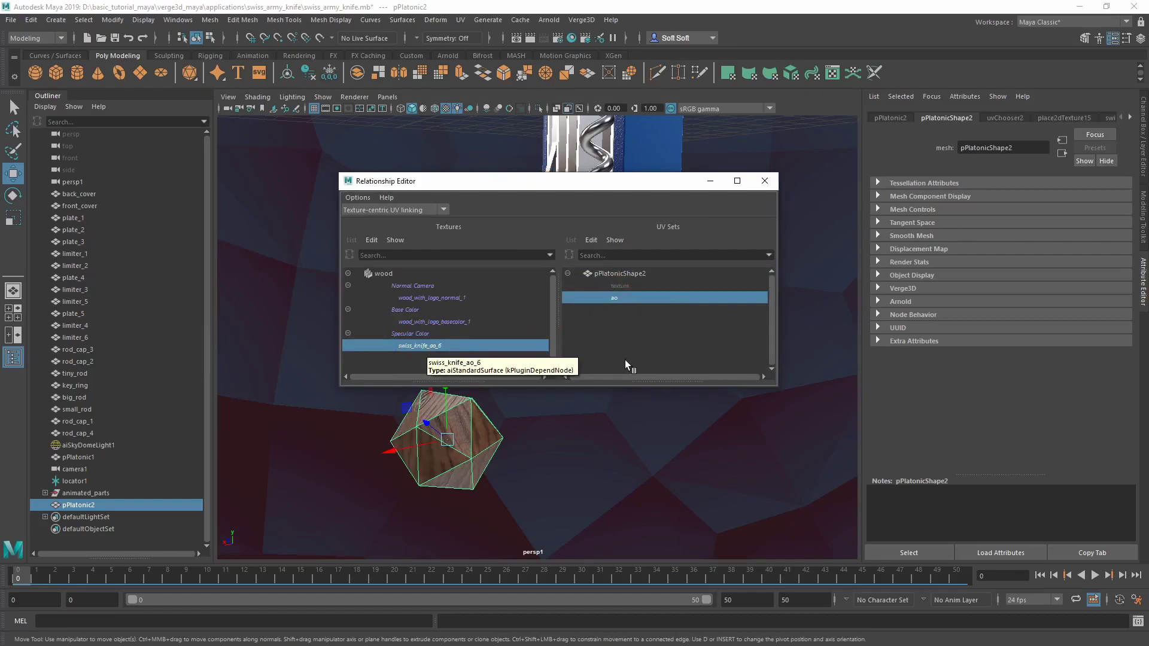
pyautogui.click(771, 184)
pyautogui.click(178, 20)
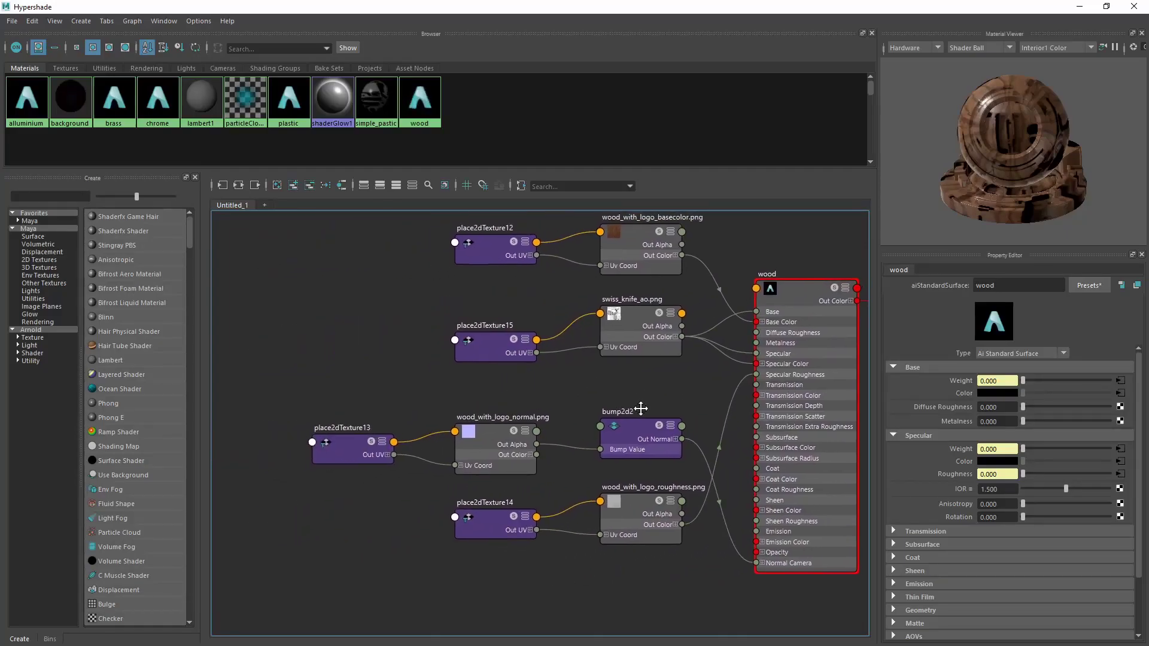
pyautogui.scroll(3, 648, 400)
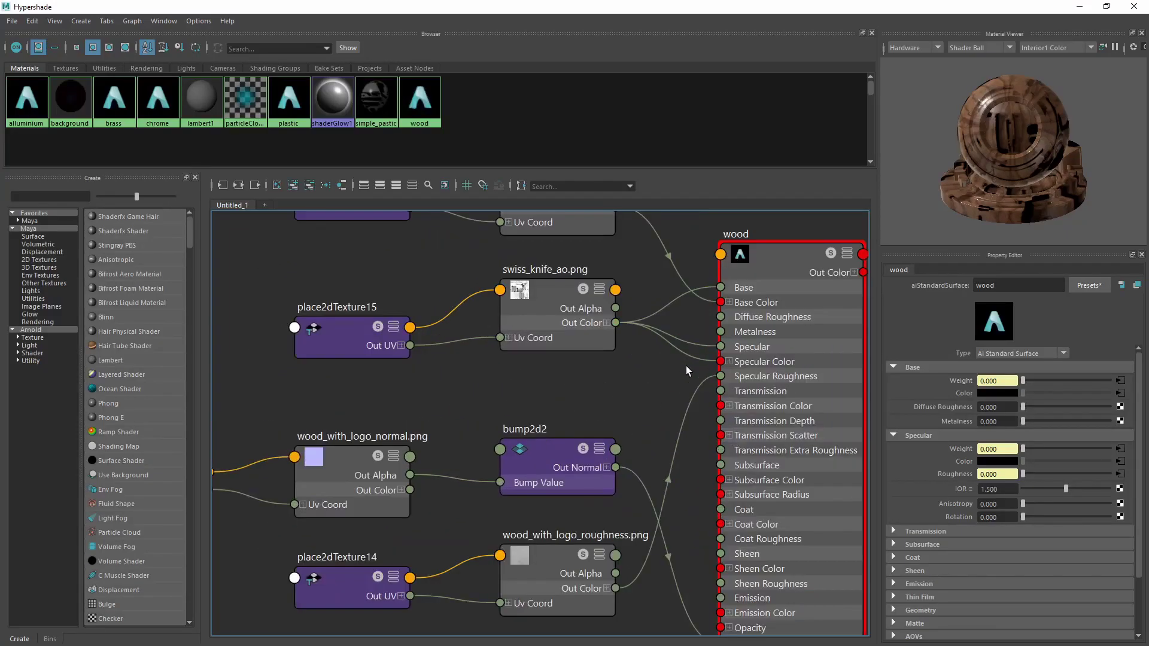
# Remove the texture link into wood's Specular Color, set that colour to white, and close Hypershade.
pyautogui.press('Delete')
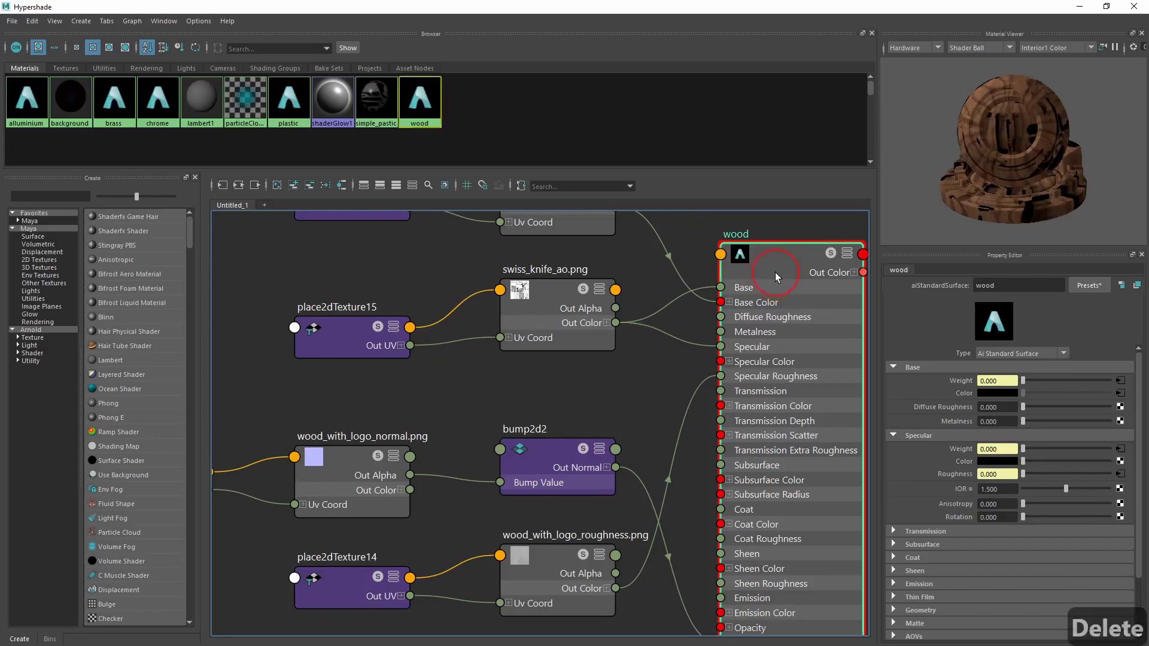
pyautogui.moveTo(1024, 461); pyautogui.dragTo(1131, 464)
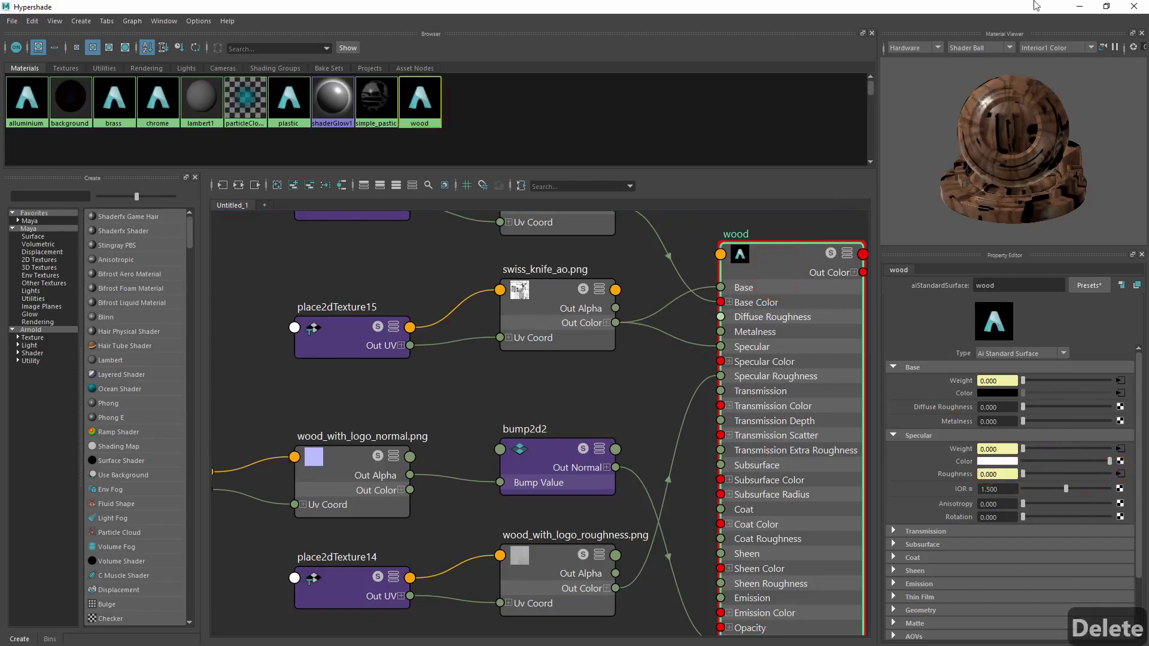
pyautogui.click(1133, 6)
# Save, then clone the wooden solid pPlatonic2 to the right as pPlatonic3.
pyautogui.hotkey('ctrl', 's')
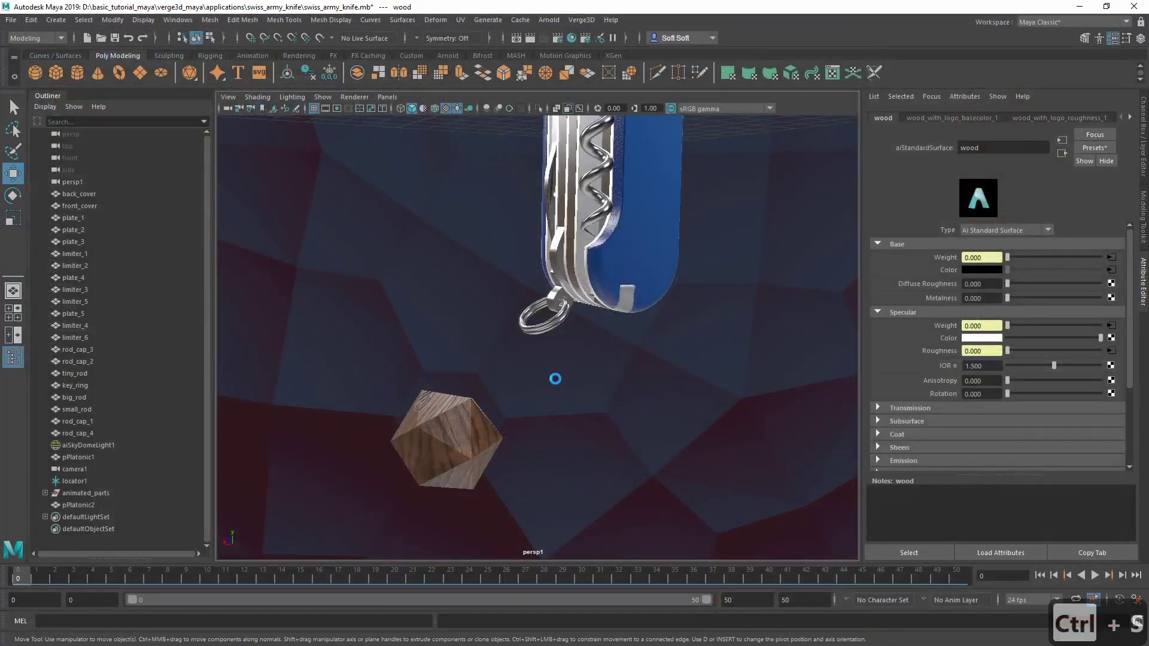
pyautogui.keyDown('alt'); pyautogui.moveTo(599, 416); pyautogui.dragTo(557, 387); pyautogui.keyUp('alt')
pyautogui.click(478, 425)
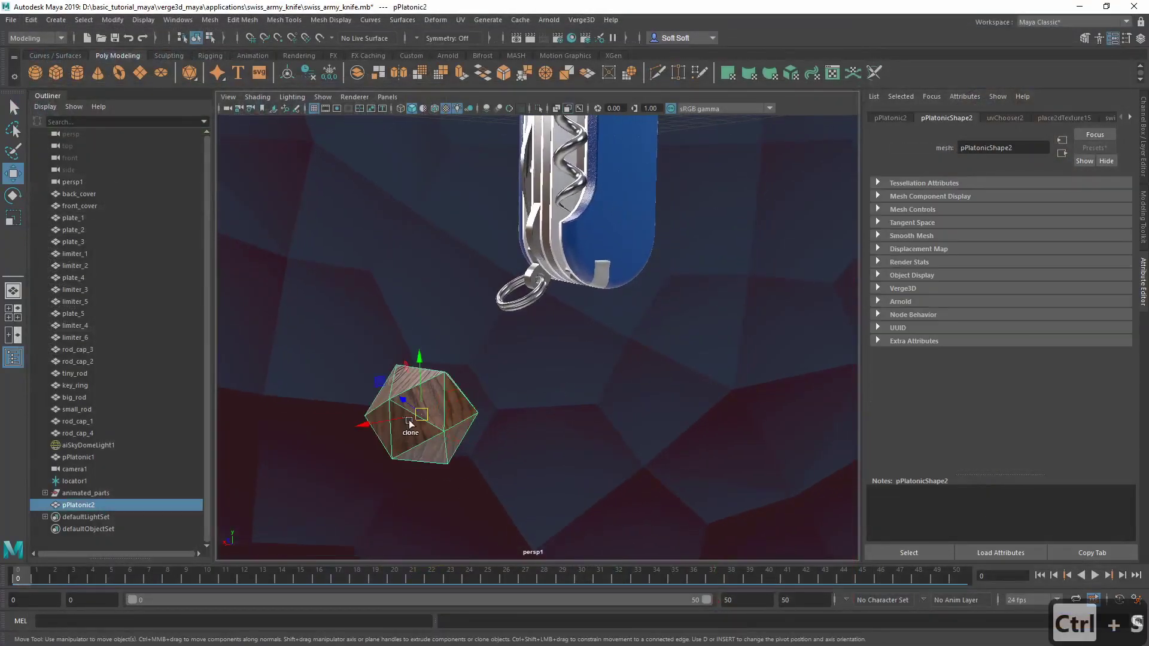
pyautogui.keyDown('shift'); pyautogui.moveTo(395, 422); pyautogui.dragTo(576, 395); pyautogui.keyUp('shift')
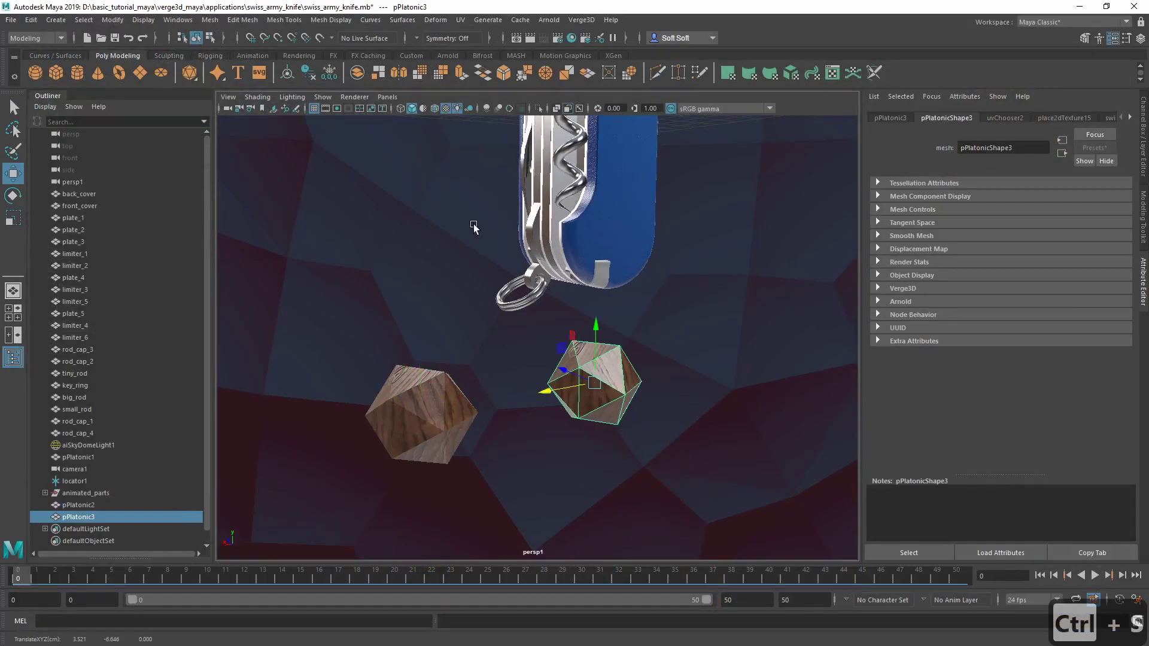
pyautogui.click(178, 20)
pyautogui.moveTo(220, 101)
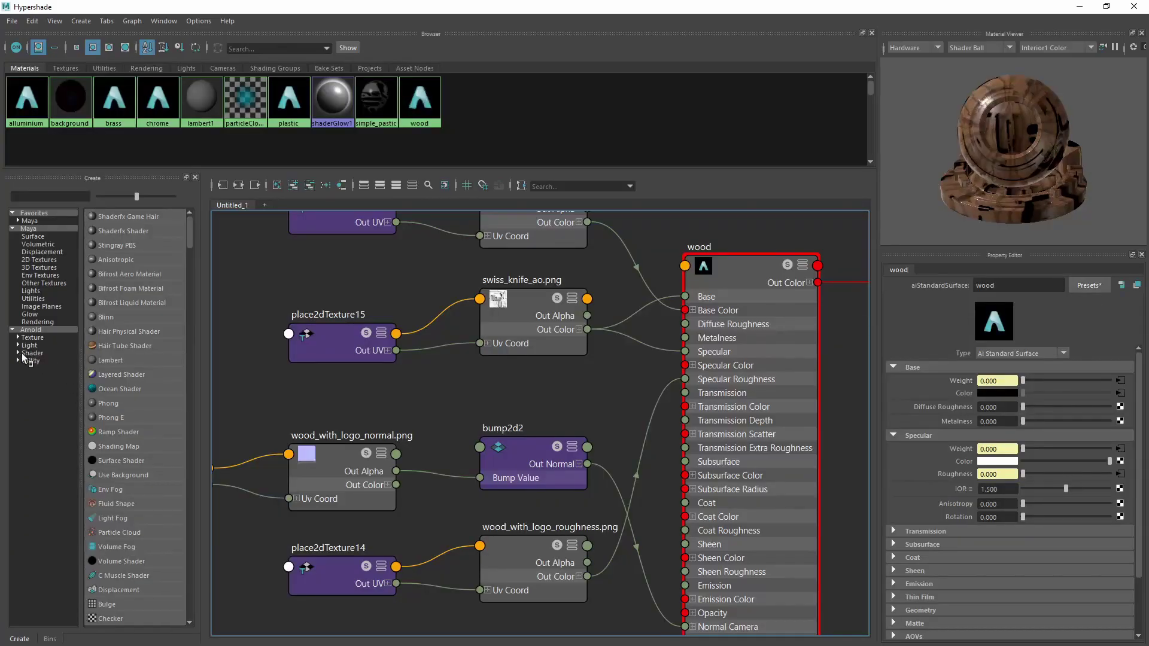
# Create an Arnold aiStandardSurface material named carbon.
pyautogui.click(33, 353)
pyautogui.click(39, 361)
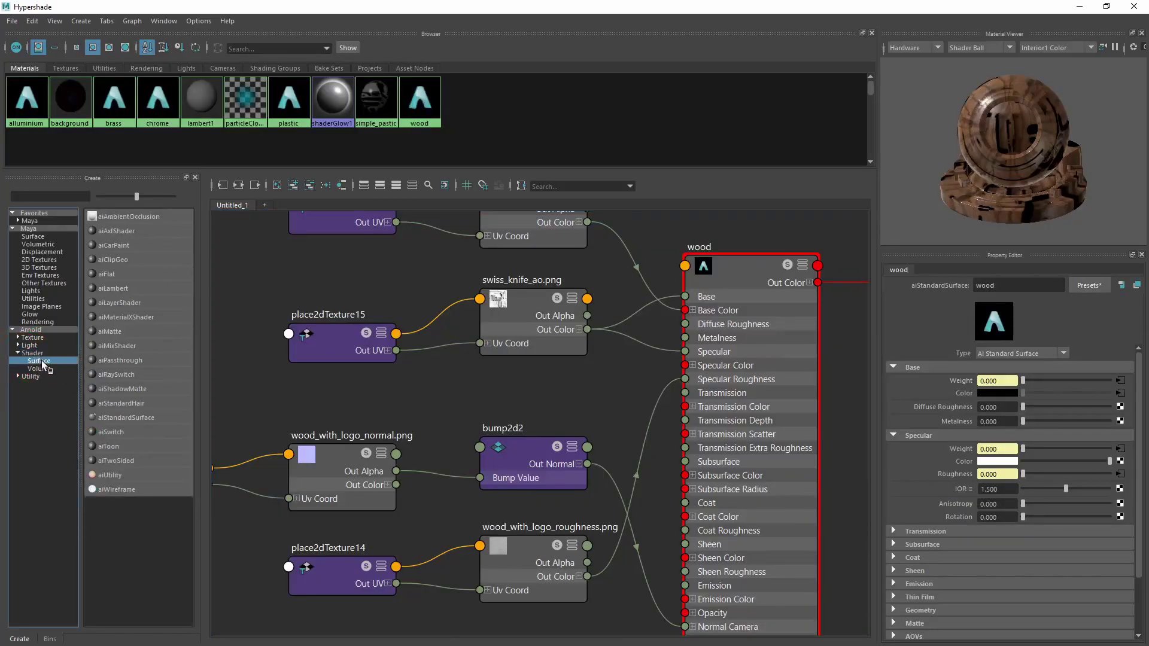
pyautogui.click(126, 418)
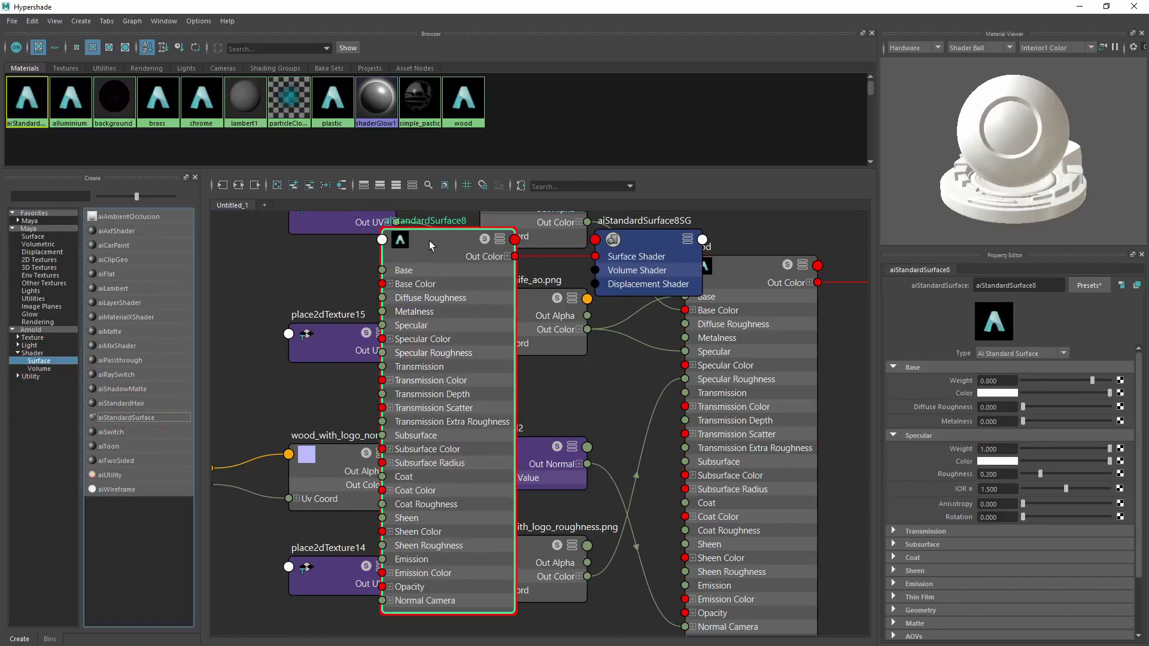
pyautogui.click(1041, 284)
pyautogui.write('carbon')
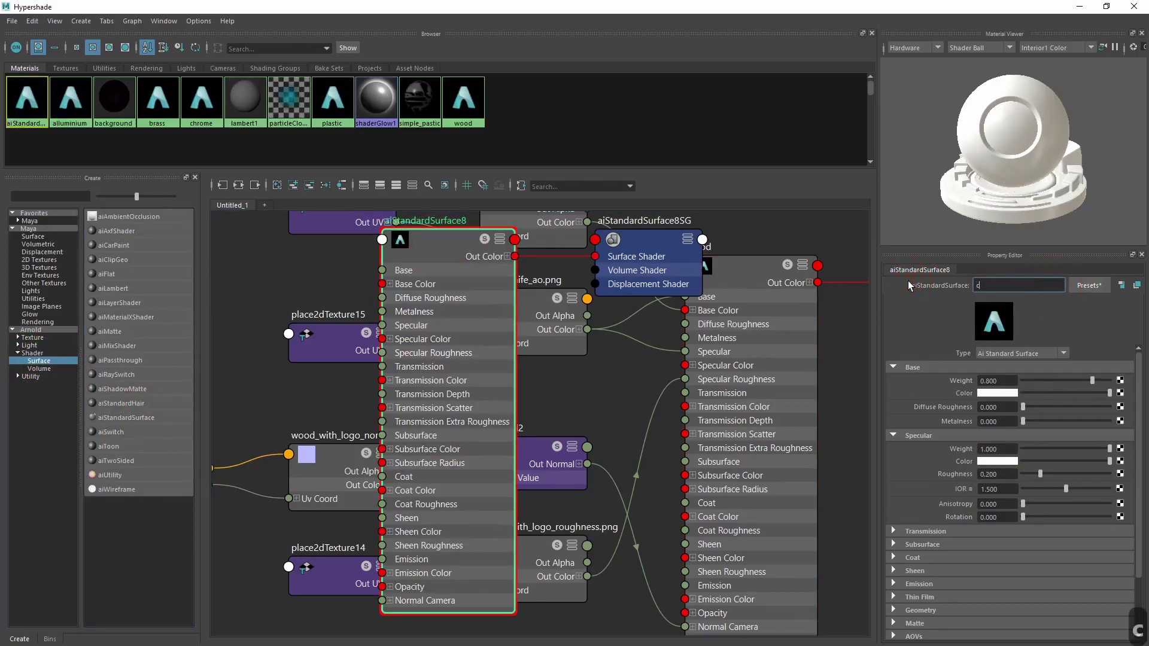
pyautogui.press('Return')
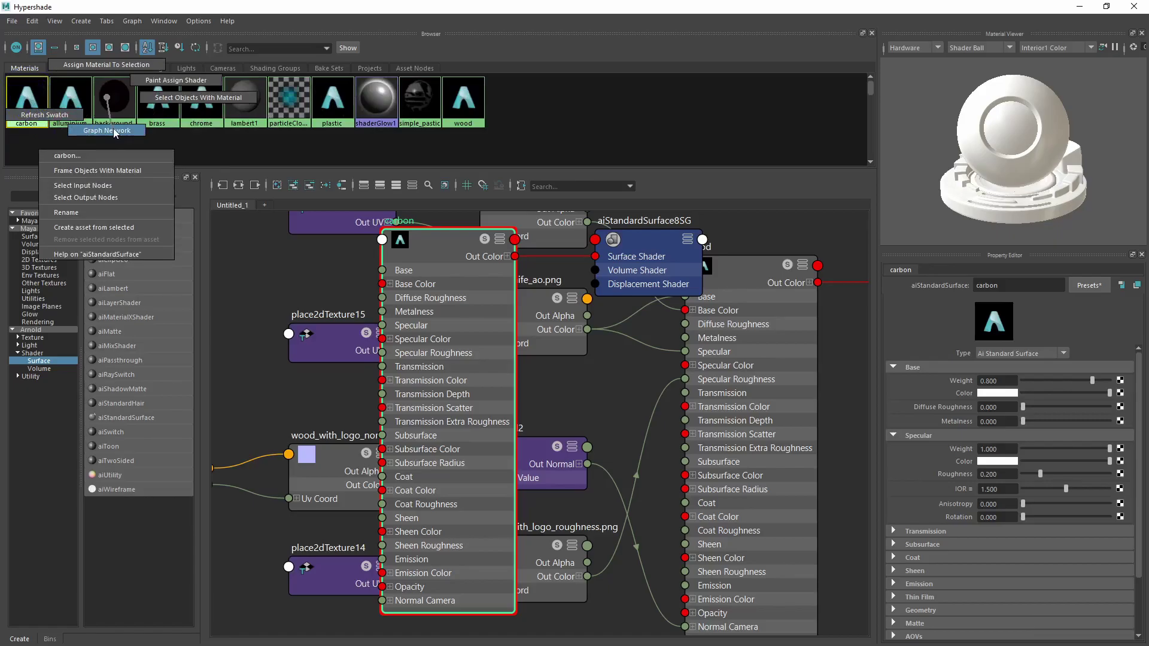
# Bring the four carbon texture images from Explorer into the graph beside the carbon material.
pyautogui.moveTo(31, 102); pyautogui.dragTo(80, 159, button='right')
pyautogui.hotkey('alt', 'Tab')
pyautogui.hotkey('alt', 'Tab')
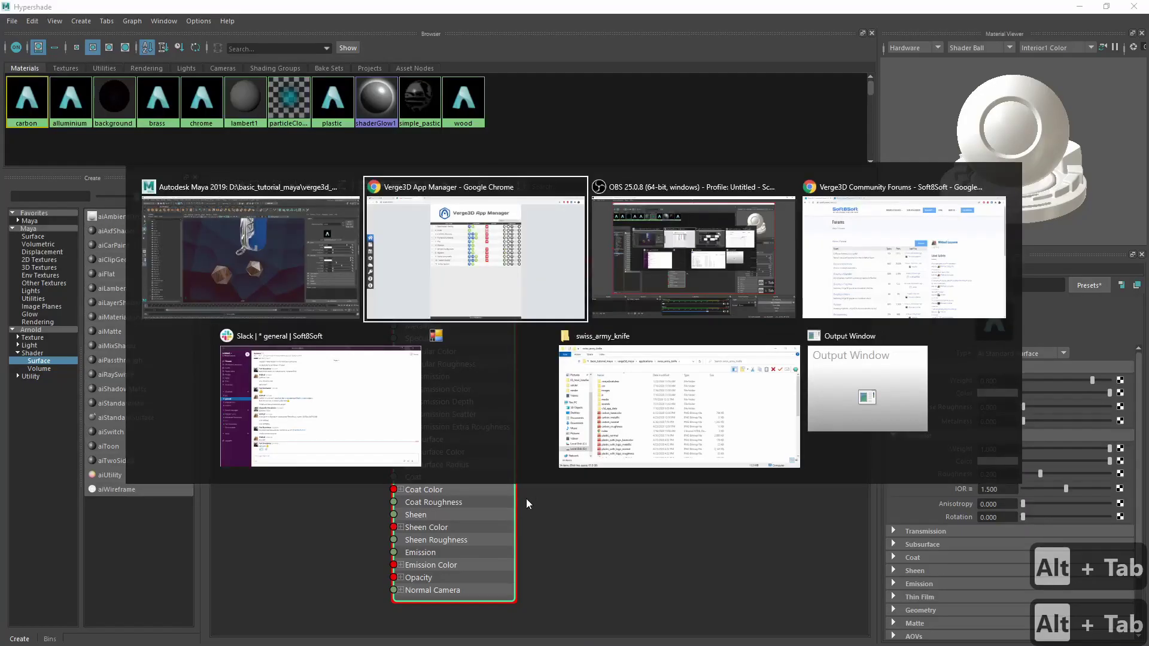
pyautogui.hotkey('alt', 'Tab')
pyautogui.press('Tab')
pyautogui.moveTo(593, 260); pyautogui.dragTo(592, 302)
pyautogui.moveTo(538, 277); pyautogui.dragTo(287, 378)
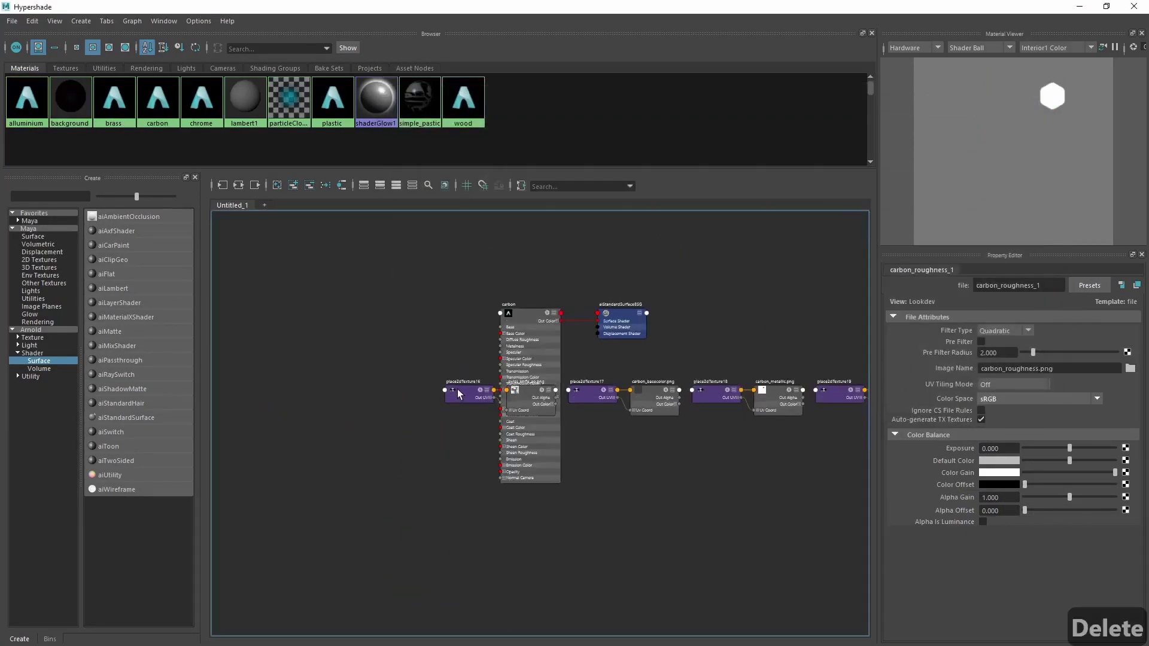
pyautogui.moveTo(459, 394)
pyautogui.mouseDown()
pyautogui.moveTo(332, 297)
pyautogui.moveTo(333, 341)
pyautogui.mouseUp()
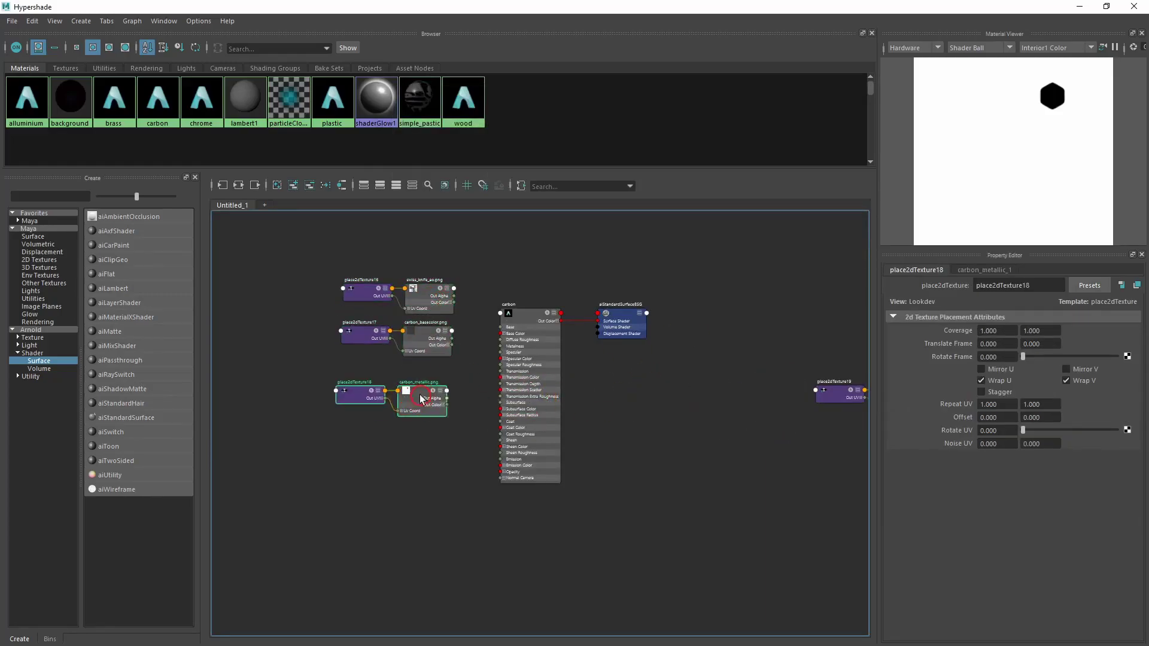
pyautogui.moveTo(710, 393); pyautogui.dragTo(332, 382)
pyautogui.moveTo(835, 395); pyautogui.dragTo(619, 445)
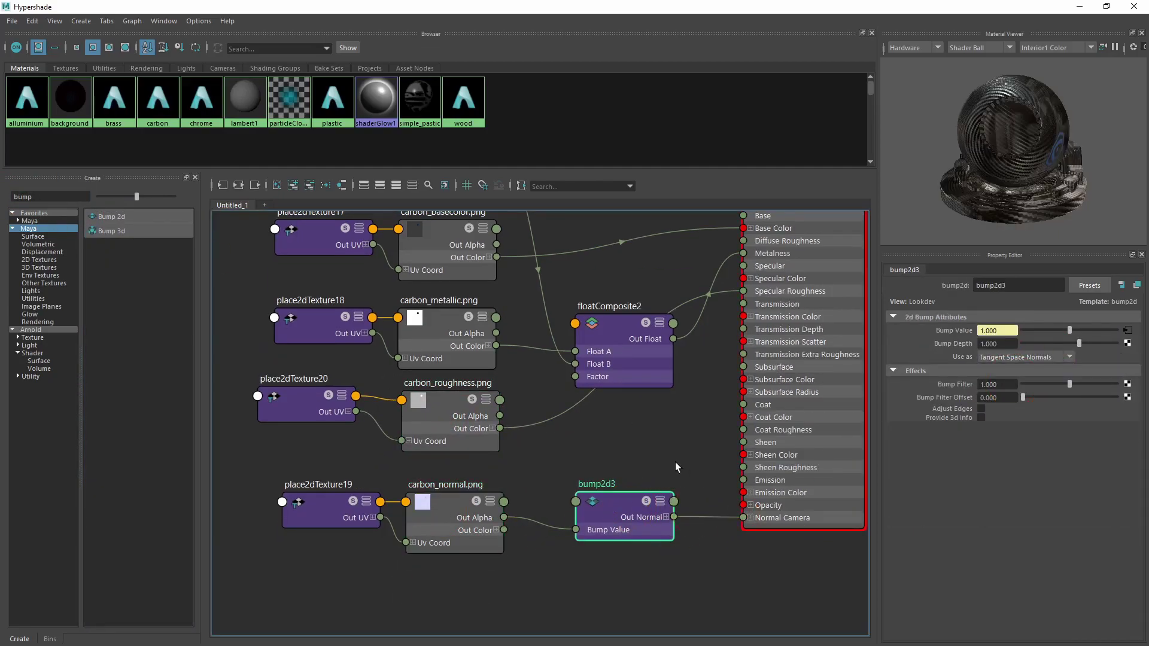
# Connect the ambient occlusion texture to the carbon material and save the scene.
pyautogui.keyDown('alt'); pyautogui.moveTo(627, 492); pyautogui.dragTo(556, 479, button='middle'); pyautogui.keyUp('alt')
pyautogui.hotkey('ctrl', 's')
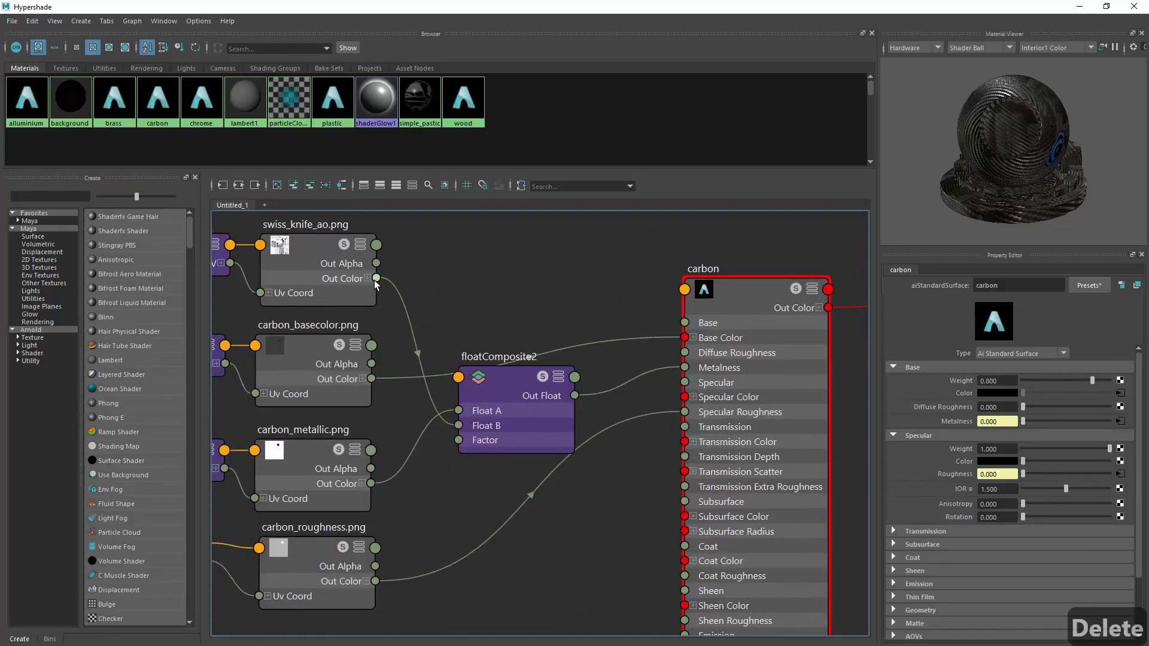
pyautogui.moveTo(376, 278); pyautogui.dragTo(685, 337)
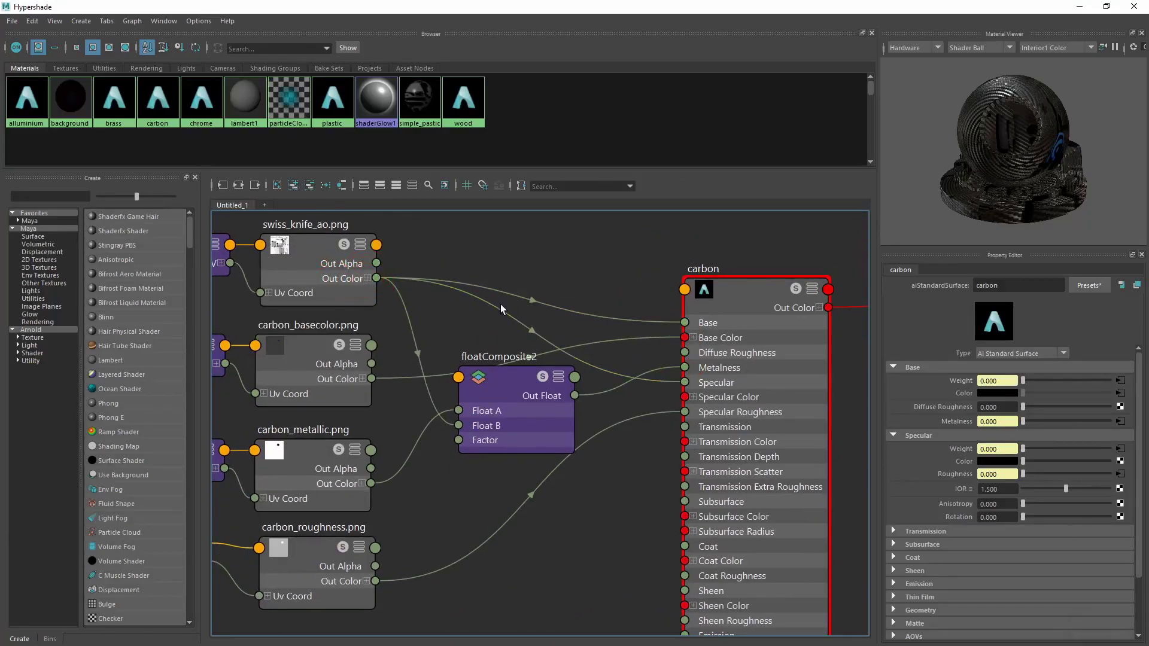
pyautogui.press('a')
pyautogui.scroll(3, 483, 285)
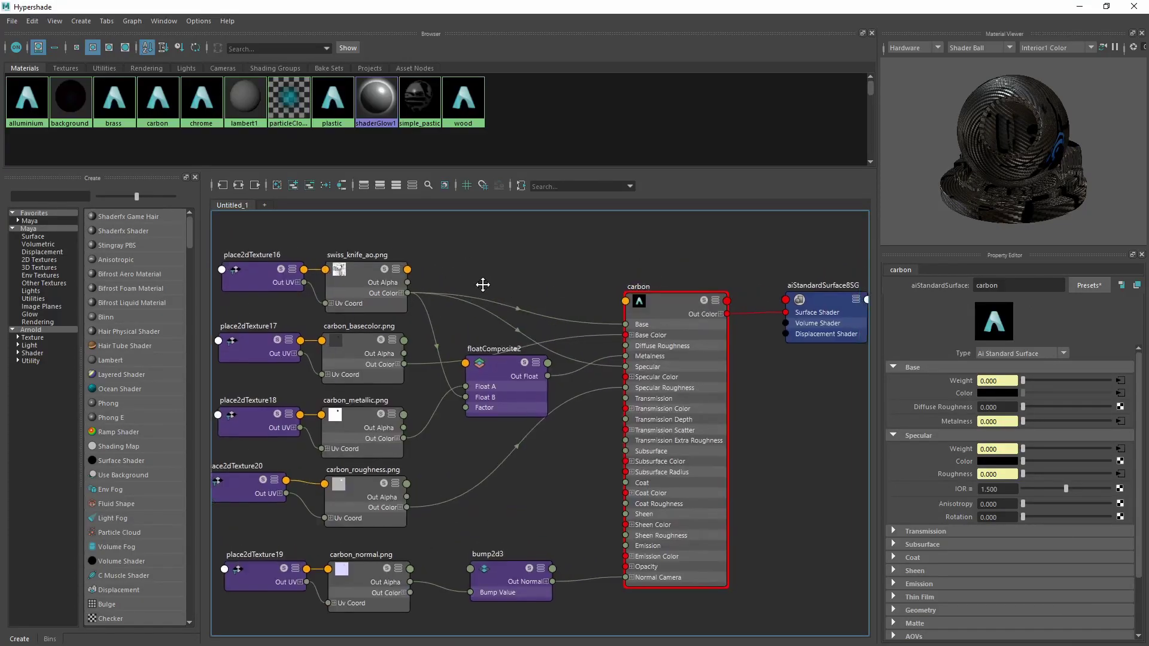
pyautogui.keyDown('alt'); pyautogui.moveTo(483, 285); pyautogui.dragTo(445, 278, button='middle'); pyautogui.keyUp('alt')
pyautogui.hotkey('ctrl', 's')
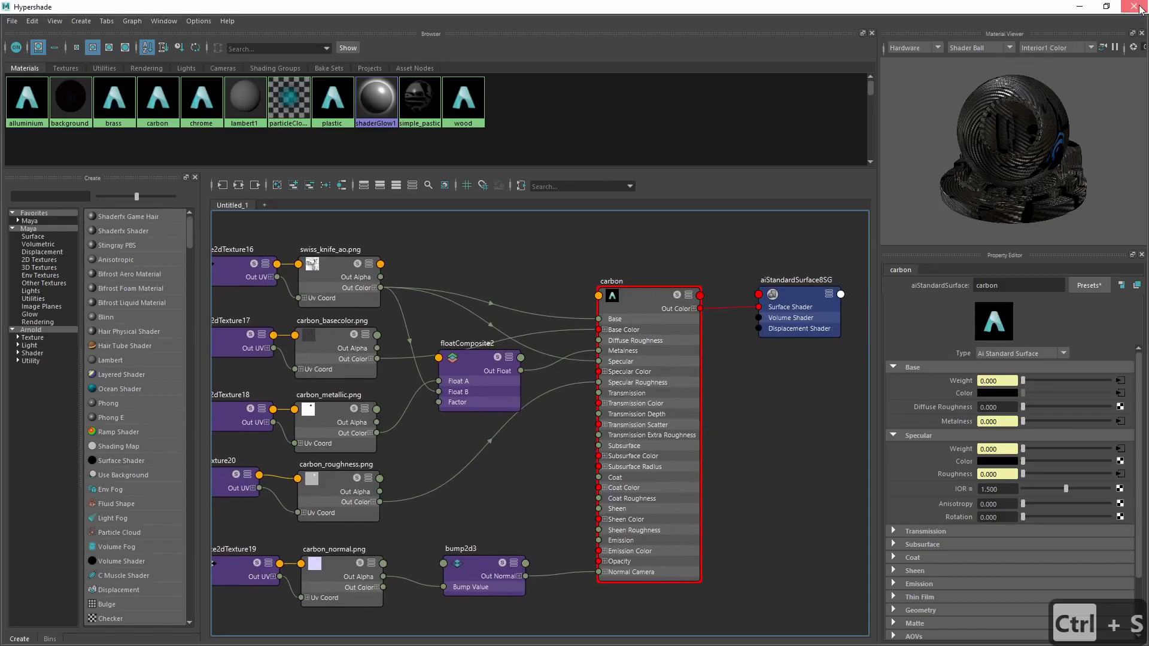
# Close Hypershade, view the scene through camera1, and save.
pyautogui.click(1138, 7)
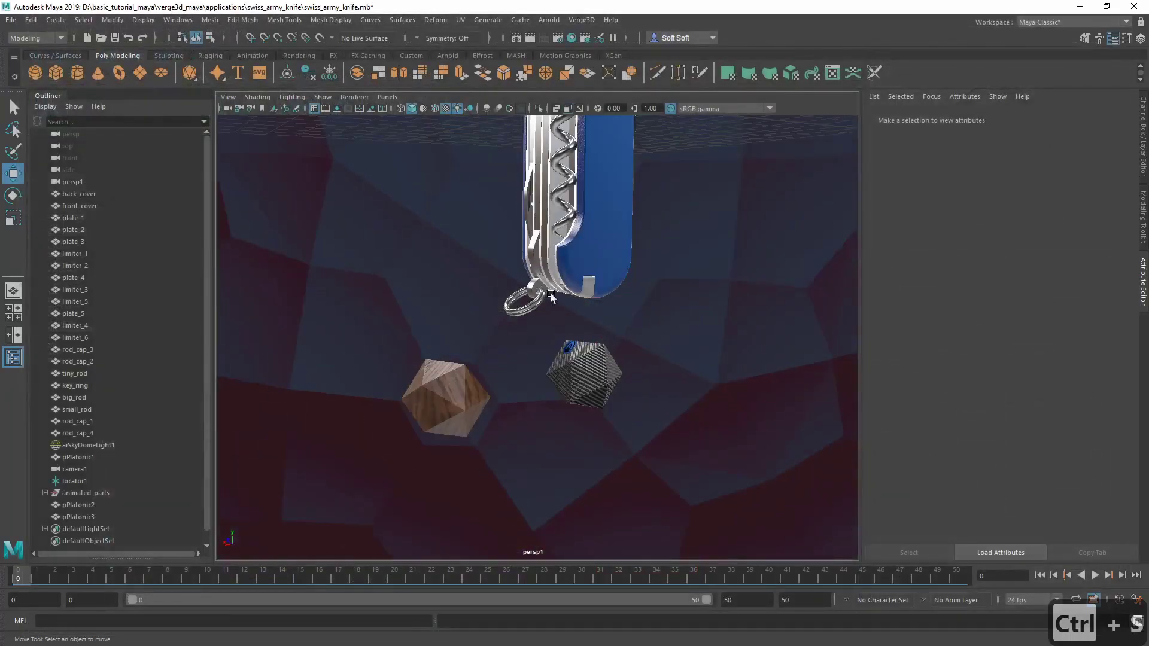
pyautogui.click(385, 97)
pyautogui.moveTo(407, 109)
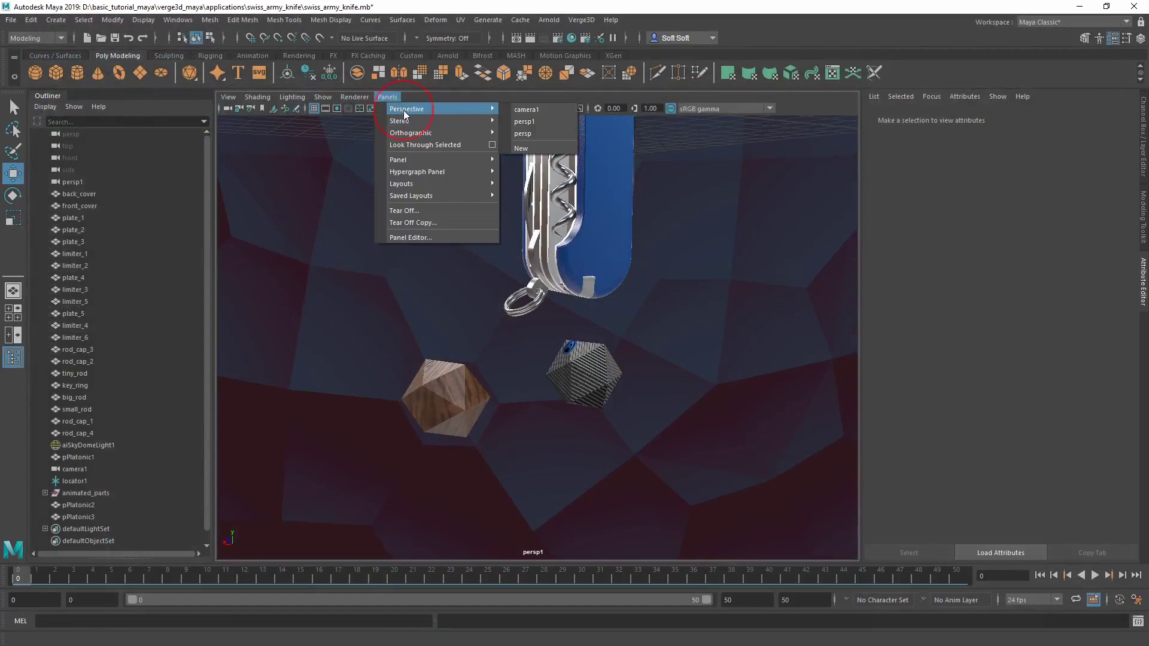
pyautogui.click(527, 110)
pyautogui.hotkey('ctrl', 's')
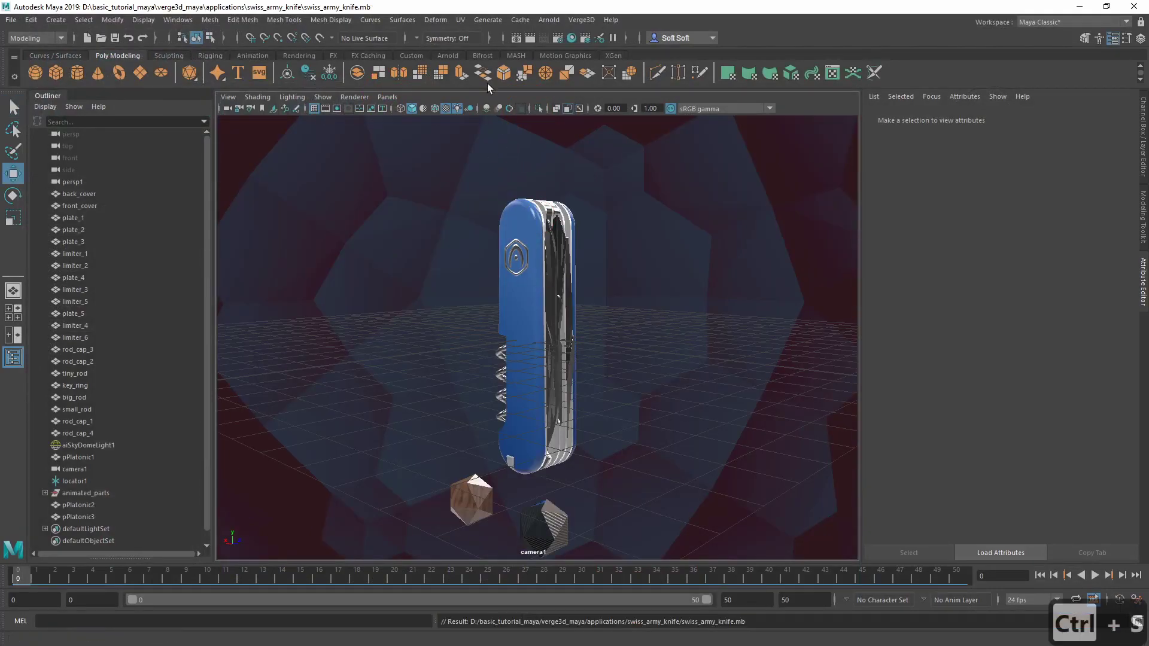
# Hide the carbon and wooden test solids and save the scene.
pyautogui.click(543, 526)
pyautogui.keyDown('shift'); pyautogui.click(466, 501); pyautogui.keyUp('shift')
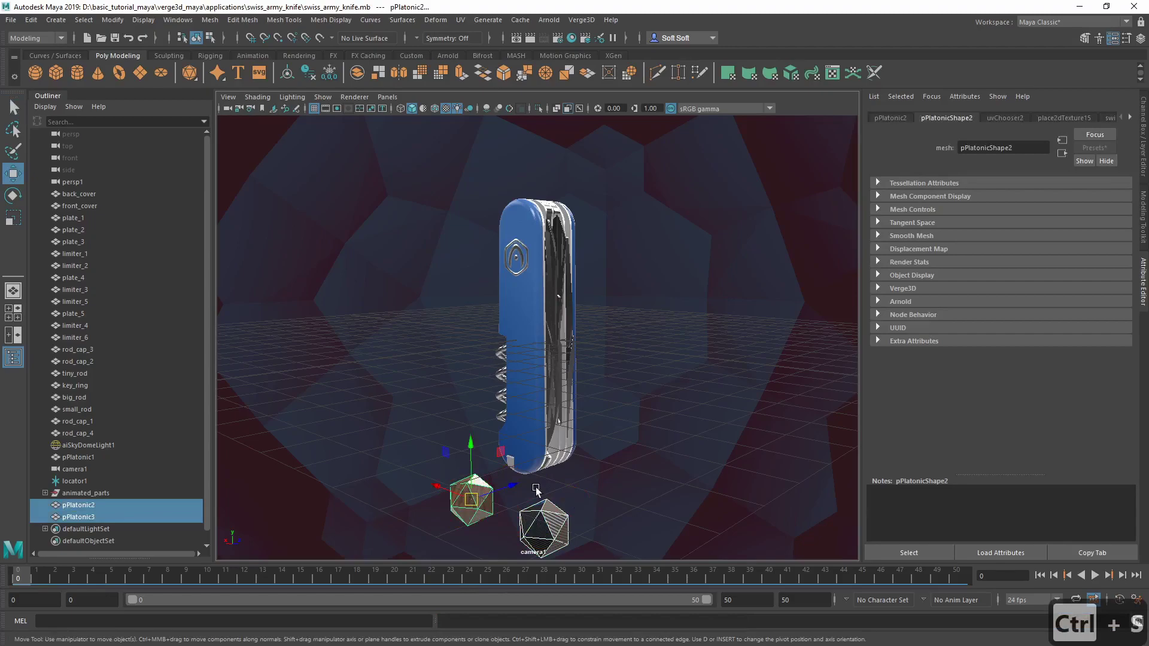
pyautogui.press('h')
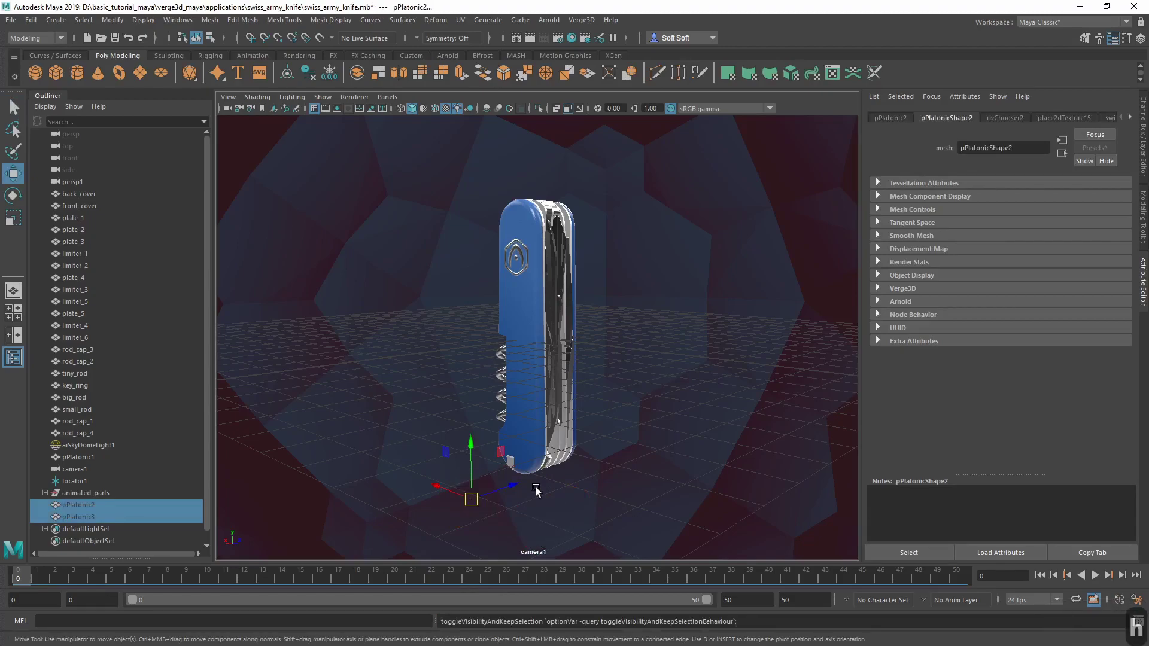
pyautogui.hotkey('ctrl', 's')
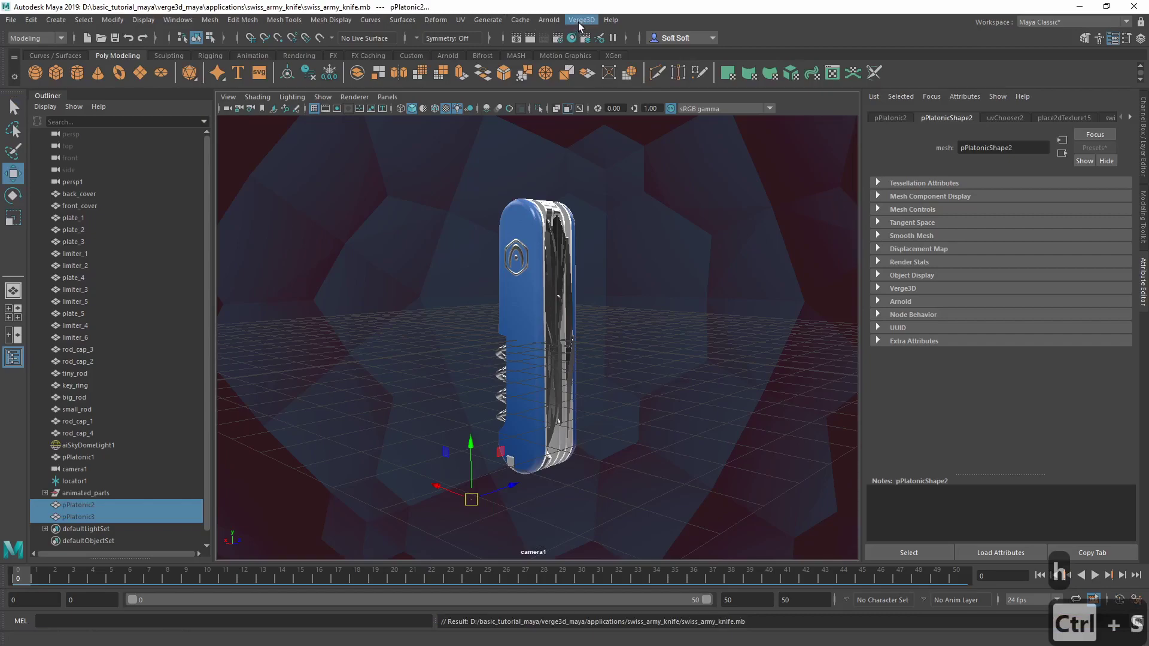
# Run the Verge3D glTF export, overwriting the existing swiss_army_knife.gltf.
pyautogui.click(580, 20)
pyautogui.click(601, 49)
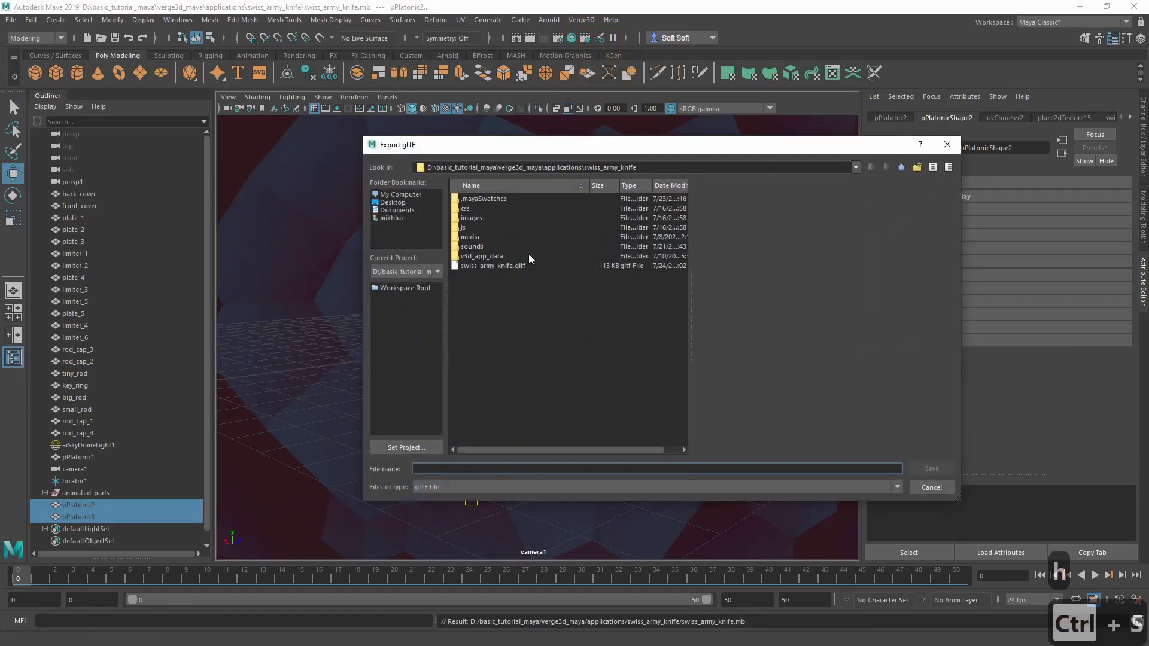
pyautogui.click(519, 267)
pyautogui.click(932, 469)
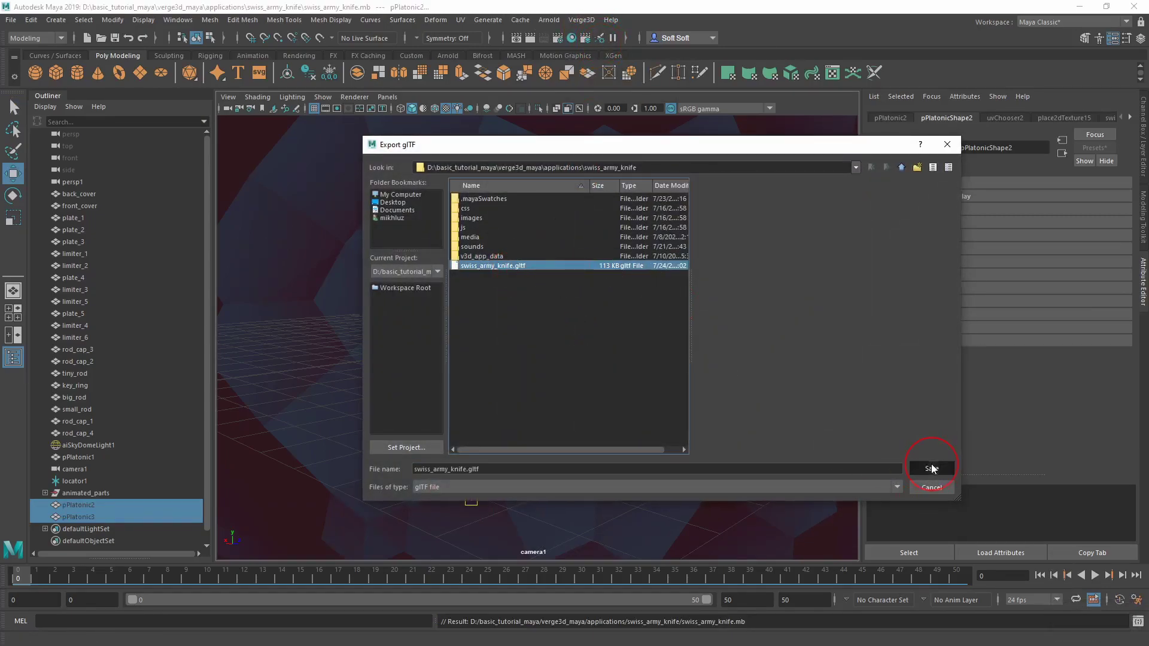
pyautogui.click(648, 342)
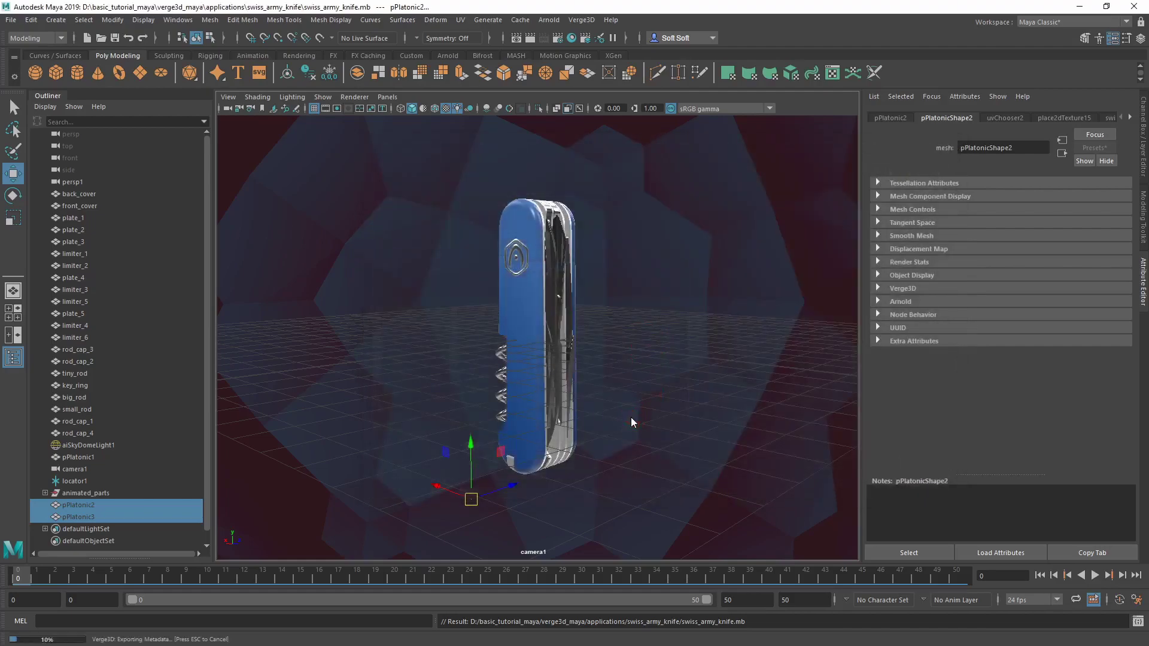
pyautogui.hotkey('alt', 'Tab')
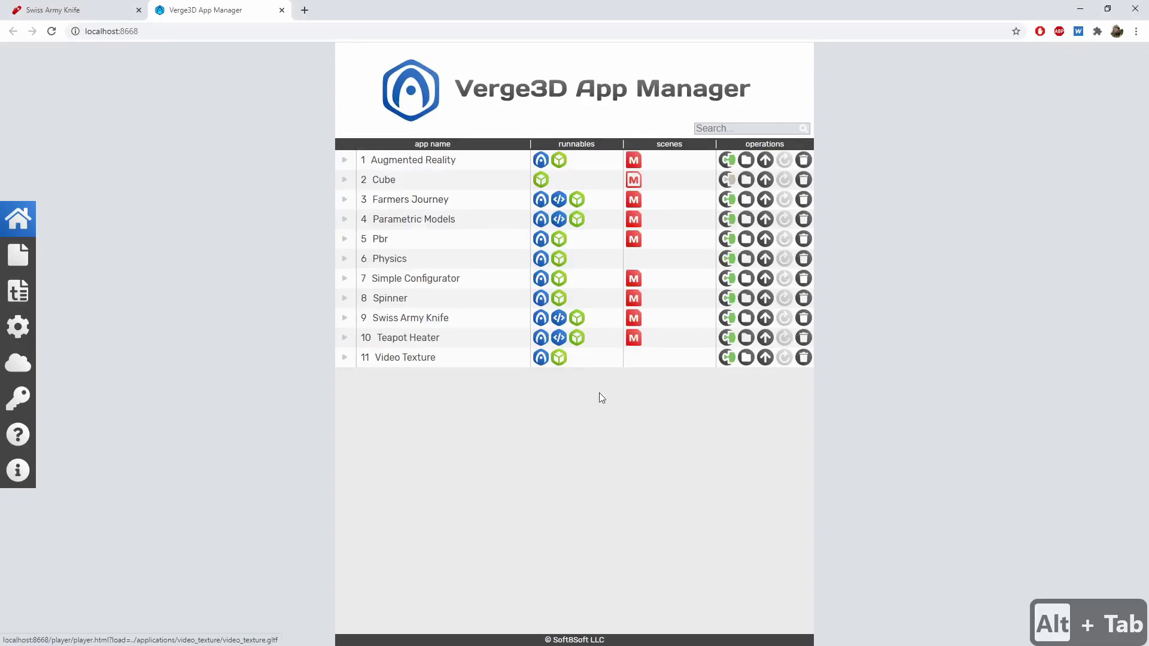
# Open the Swiss Army Knife app in a new tab and launch its Puzzles editor.
pyautogui.rightClick(540, 318)
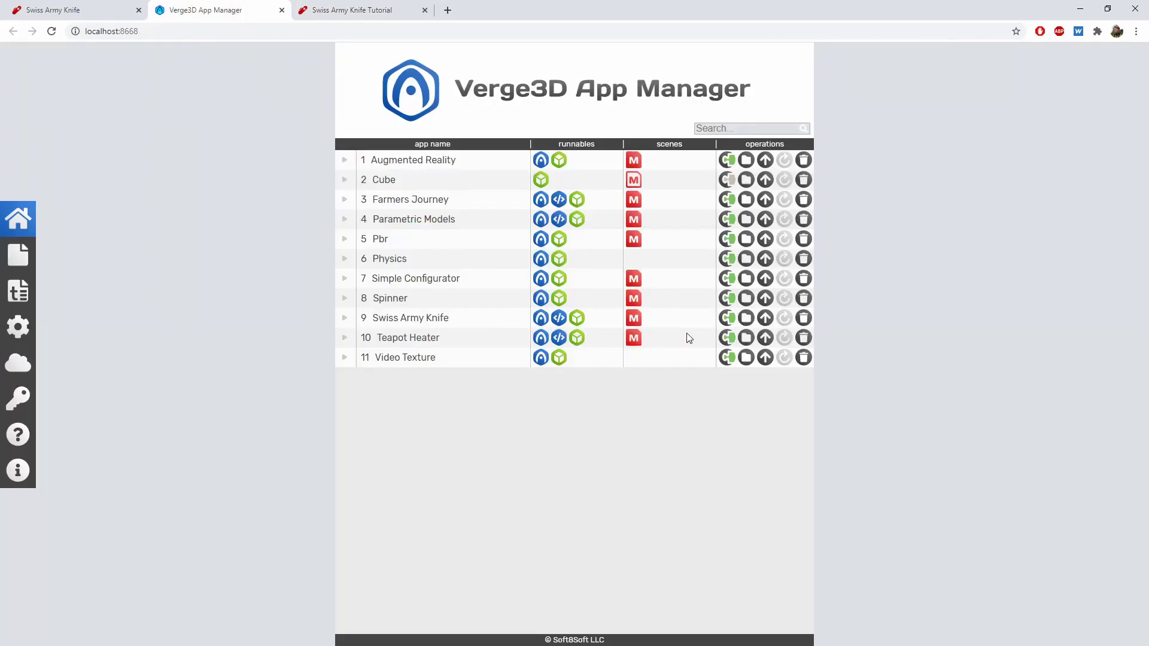
pyautogui.click(727, 317)
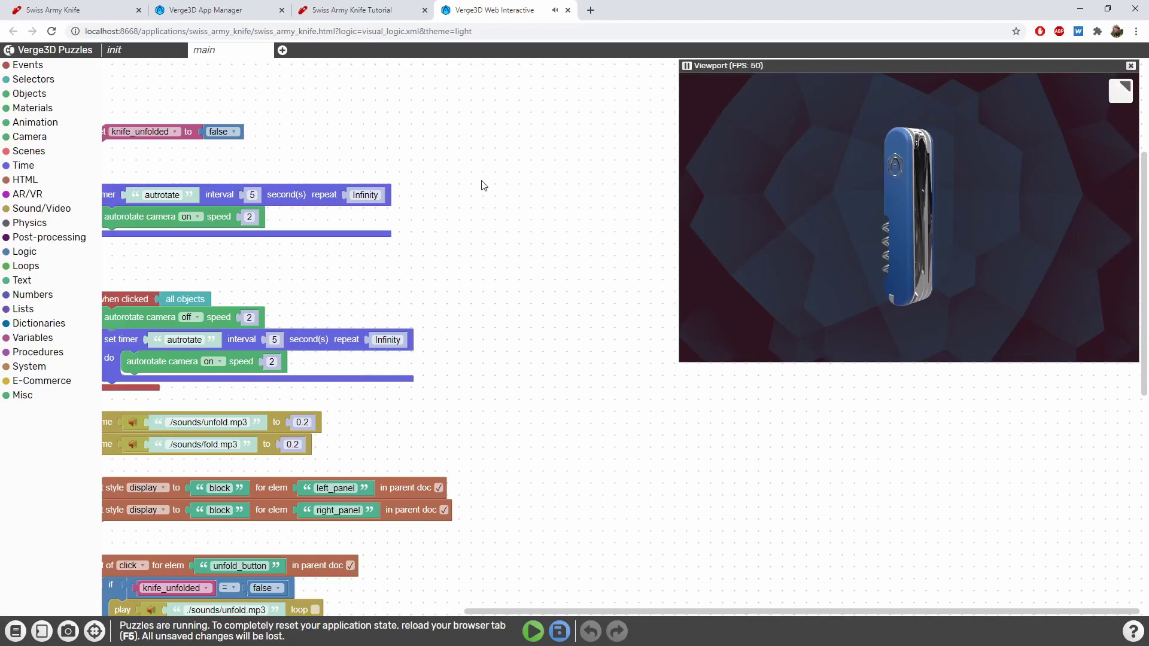
# Add an HTML 'on event of' block set to the click event.
pyautogui.moveTo(481, 186); pyautogui.dragTo(464, 202)
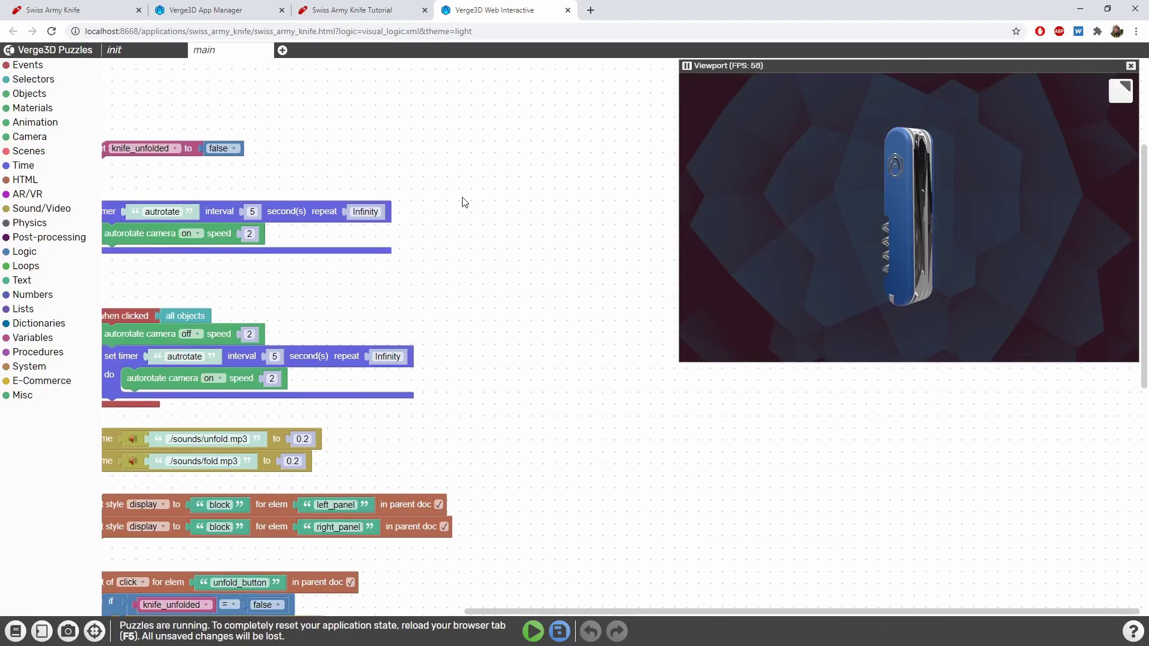
pyautogui.click(387, 10)
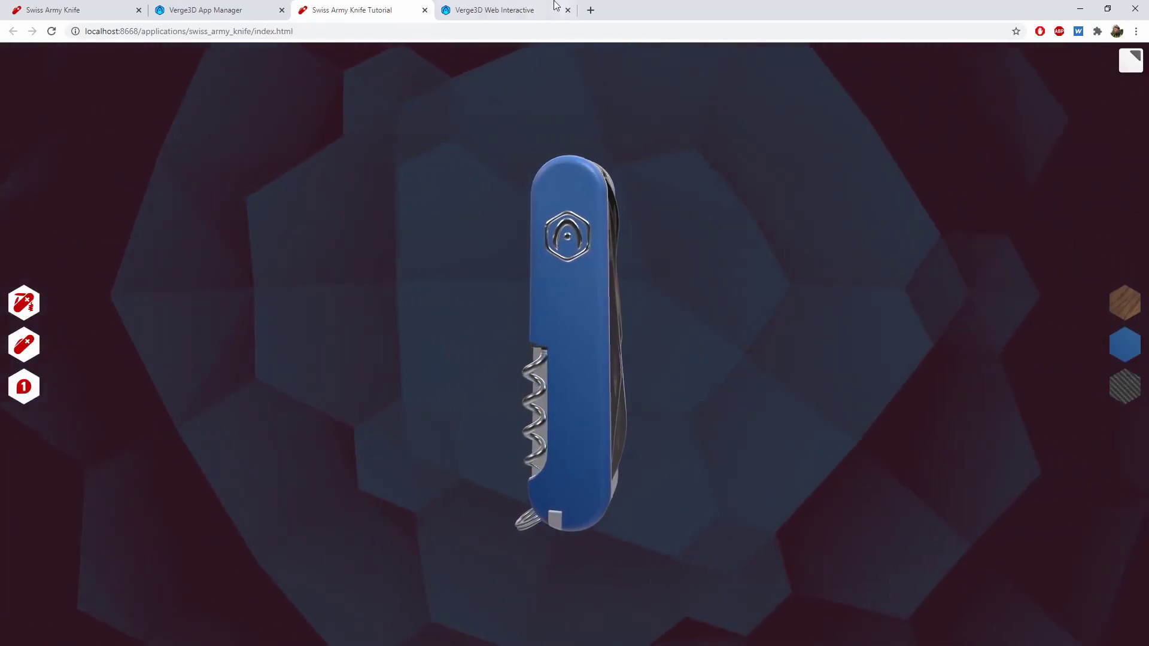
pyautogui.click(494, 10)
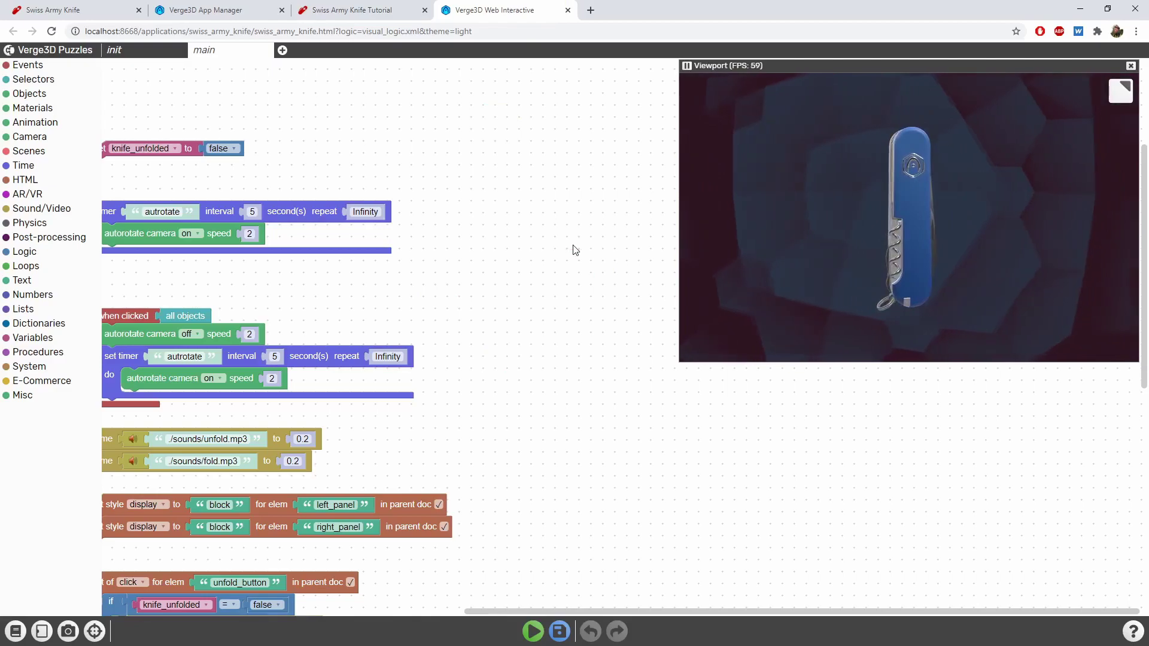
pyautogui.click(26, 179)
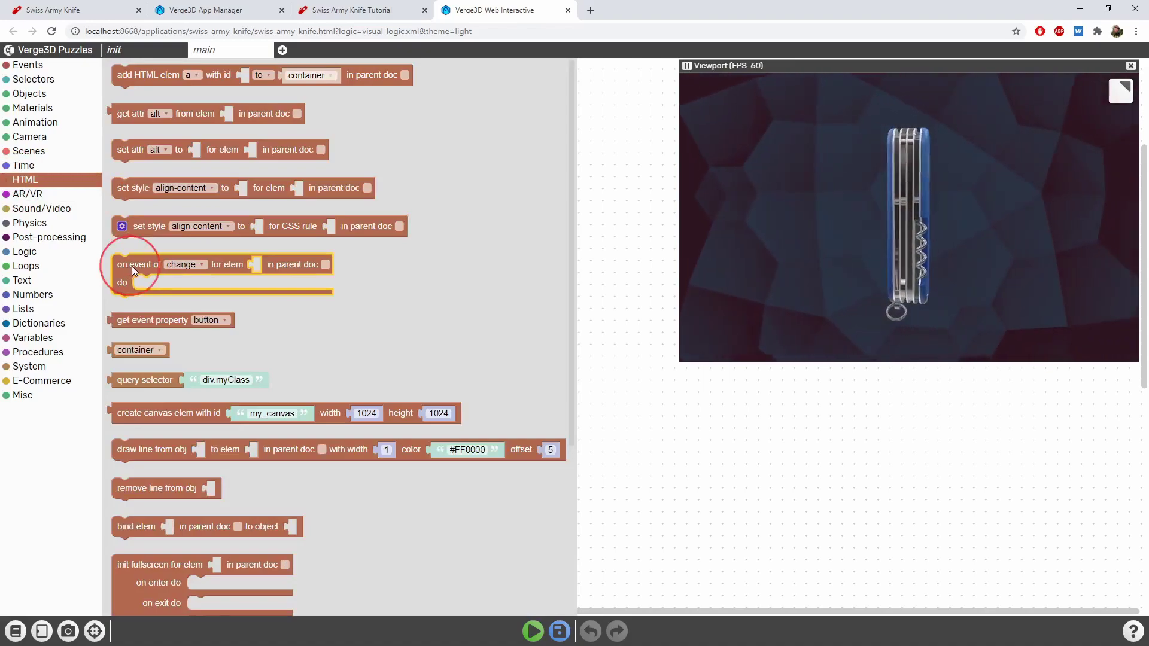
pyautogui.moveTo(127, 266); pyautogui.dragTo(477, 213)
pyautogui.click(529, 212)
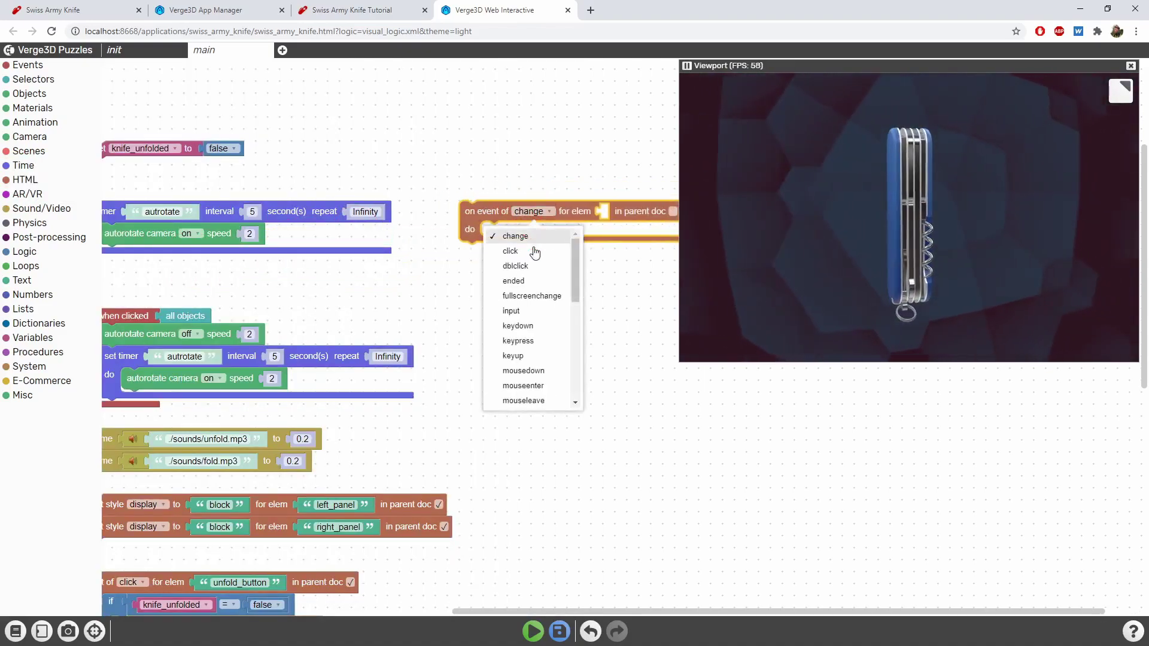
pyautogui.click(526, 250)
pyautogui.scroll(-1, 556, 174)
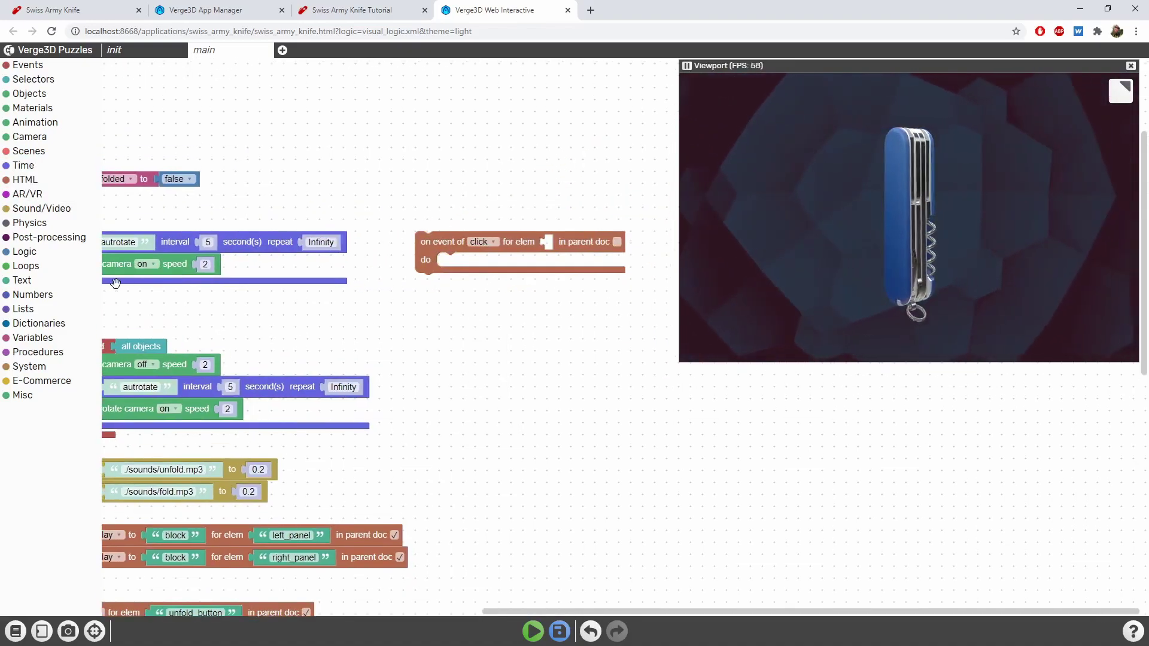
# Plug a Text block into the handler's 'for elem' slot.
pyautogui.click(21, 280)
pyautogui.moveTo(119, 72); pyautogui.dragTo(549, 242)
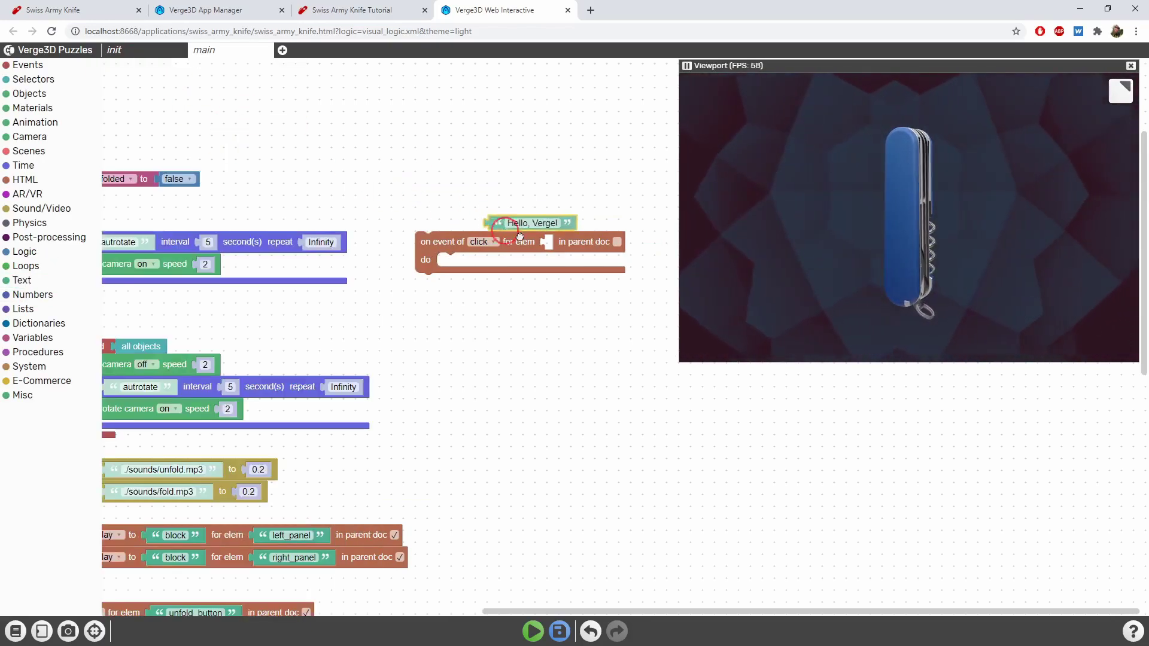
pyautogui.click(359, 10)
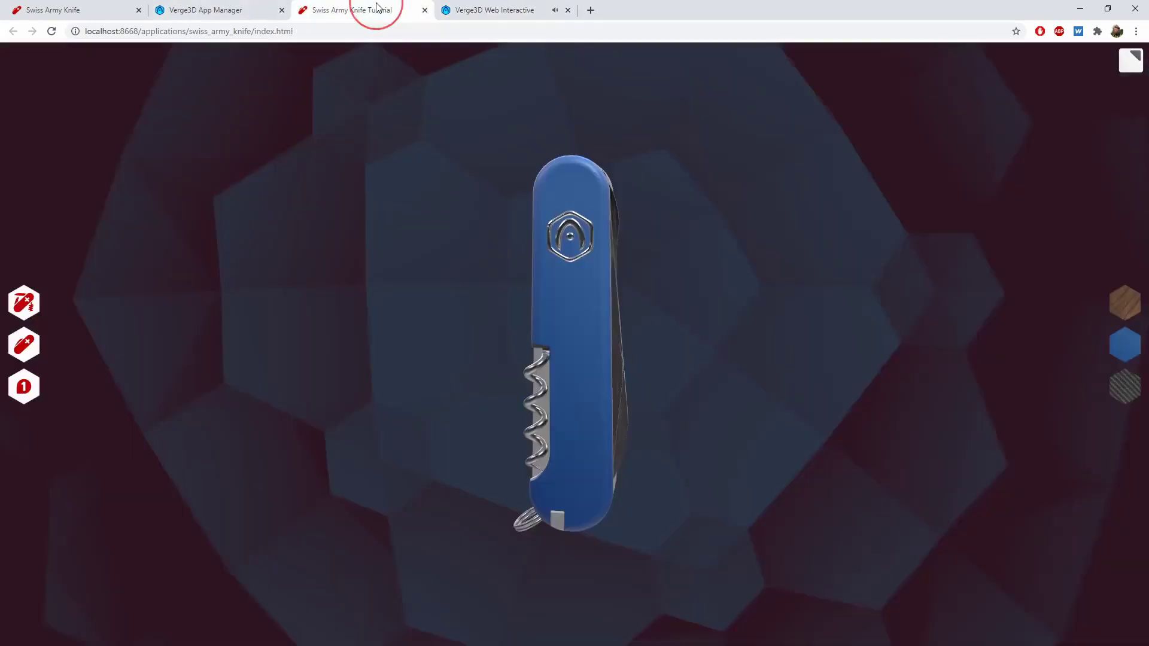
# Inspect the knife app's wood button in Chrome DevTools to find its id, wood_button.
pyautogui.press('F12')
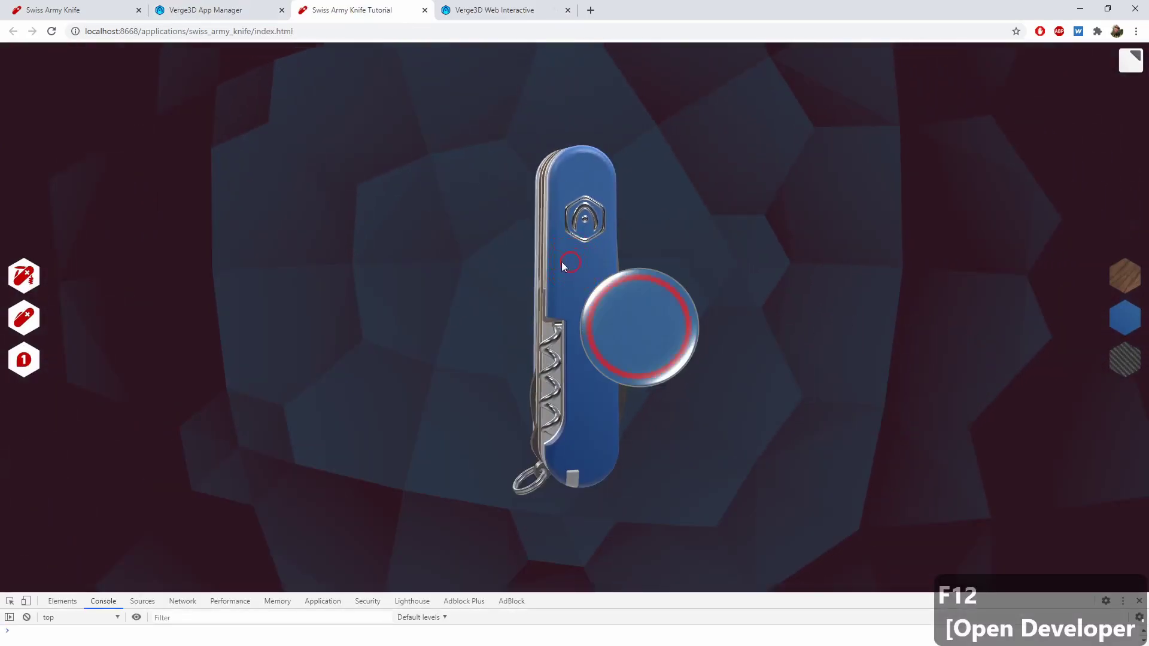
pyautogui.click(10, 603)
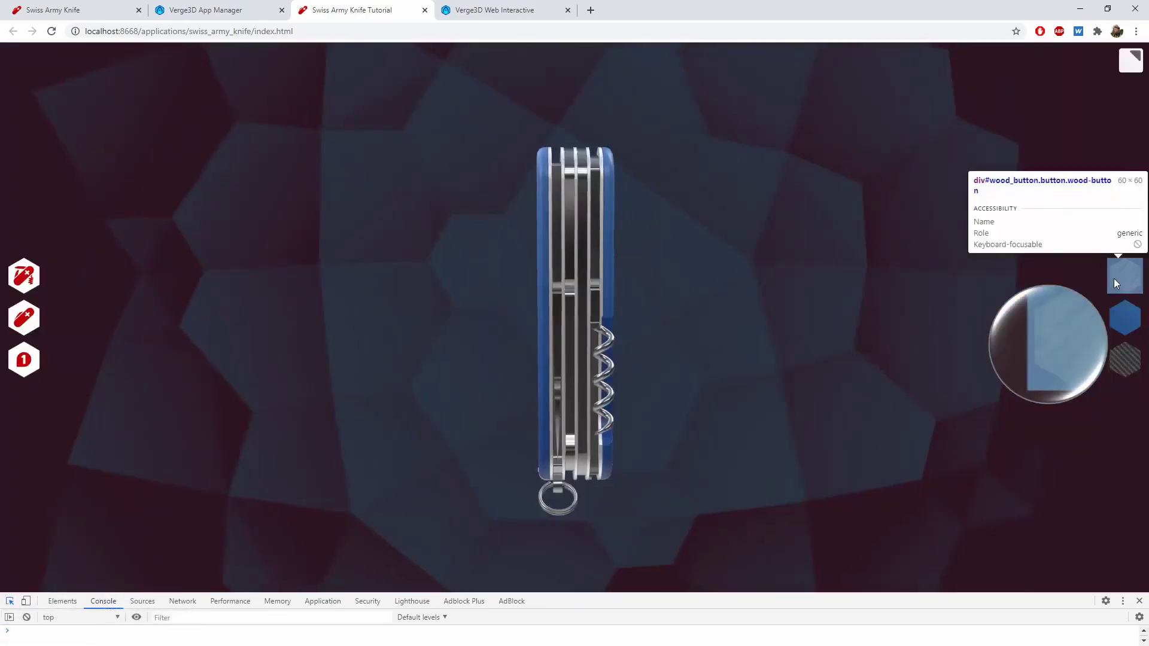
pyautogui.click(1116, 282)
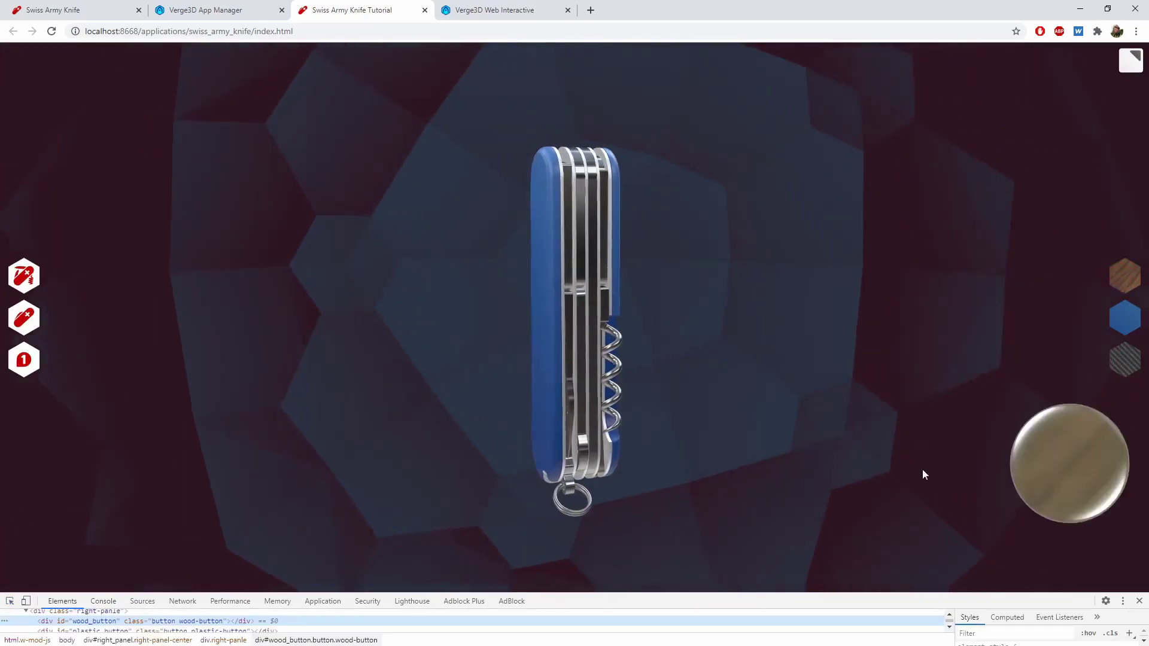
pyautogui.moveTo(886, 568); pyautogui.dragTo(885, 386)
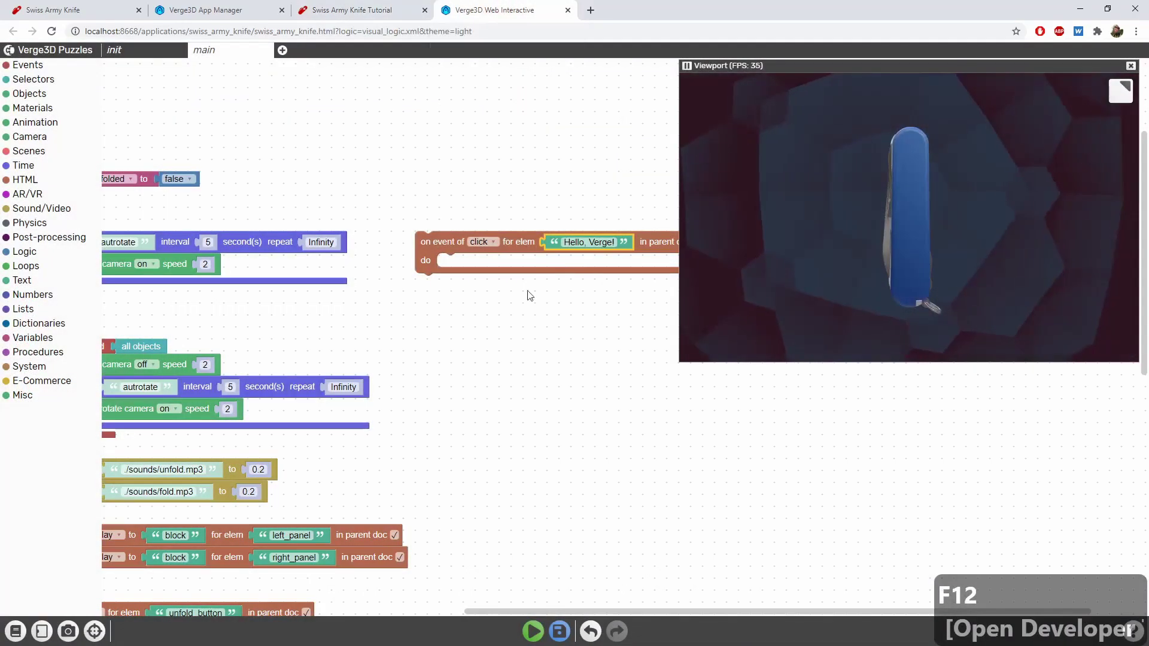
# Set the click handler's element id to wood_button.
pyautogui.write('wood_button')
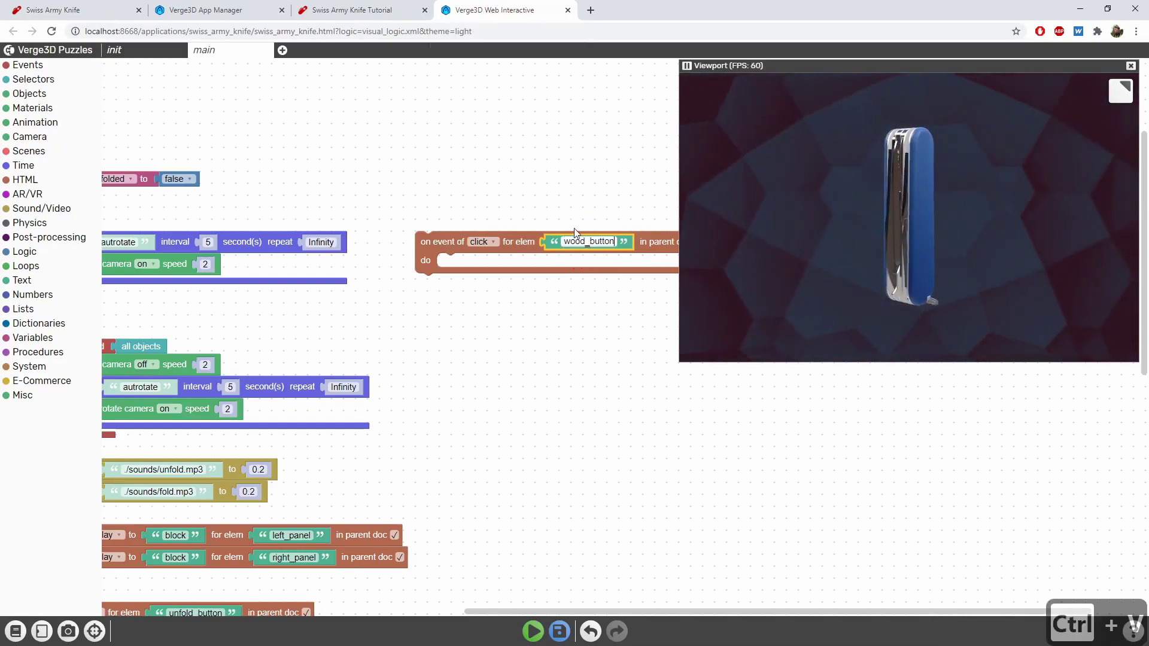
pyautogui.press('Return')
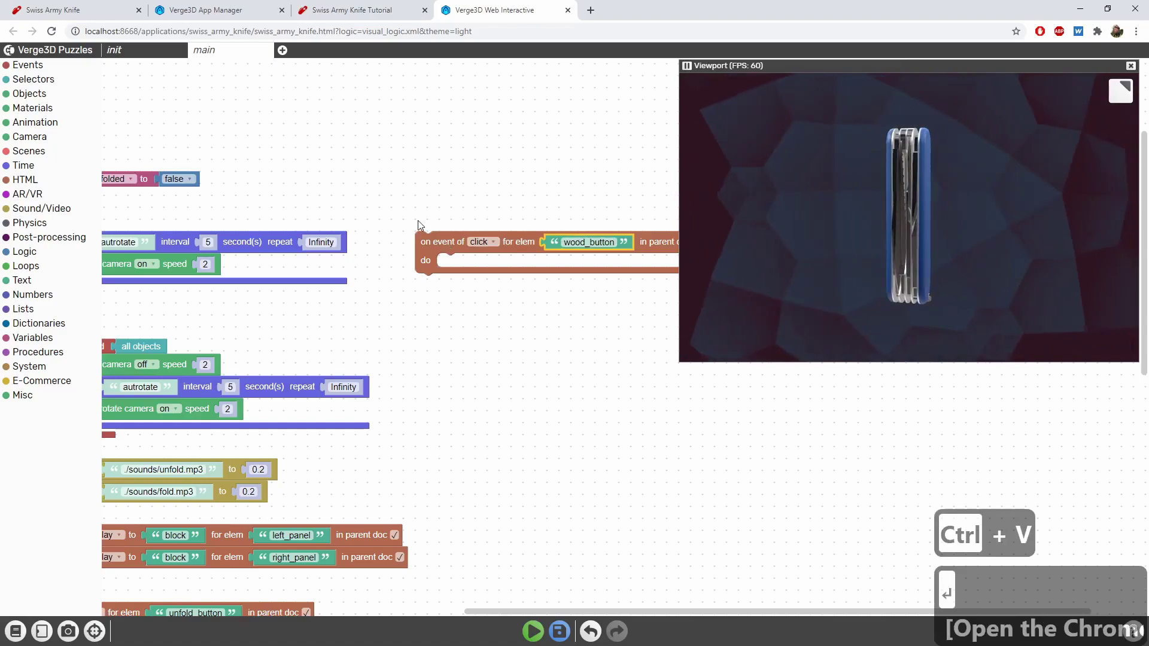
pyautogui.moveTo(418, 224); pyautogui.dragTo(342, 206)
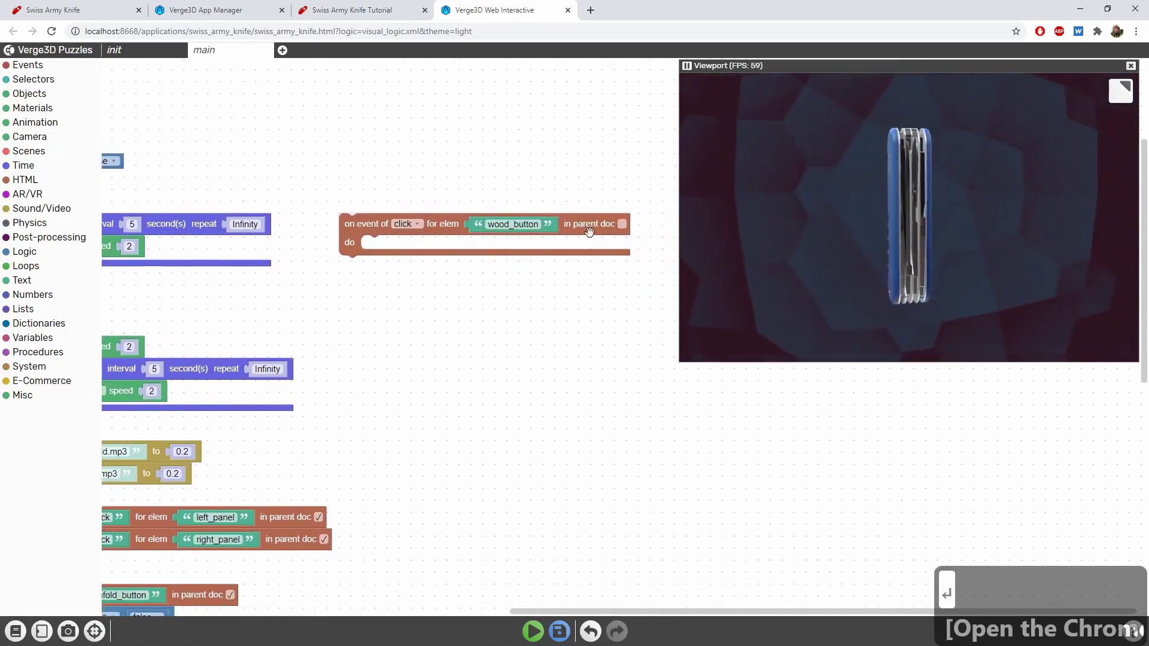
pyautogui.click(626, 222)
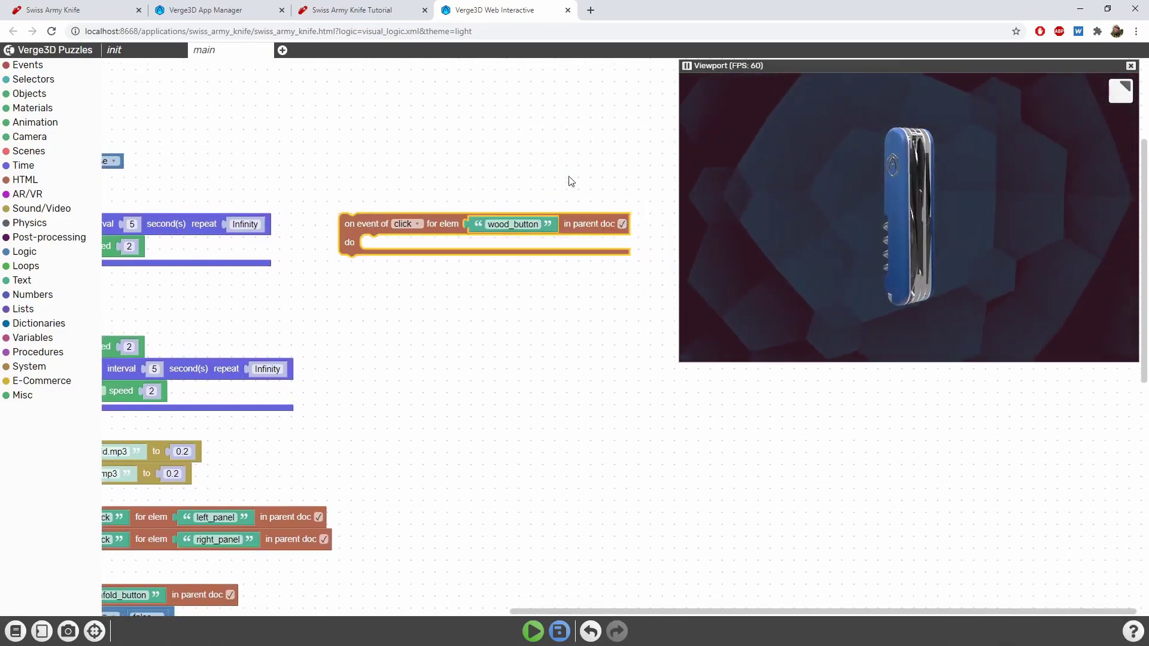
# Add an 'assign material' block to the handler, with its material set to wood.
pyautogui.click(51, 110)
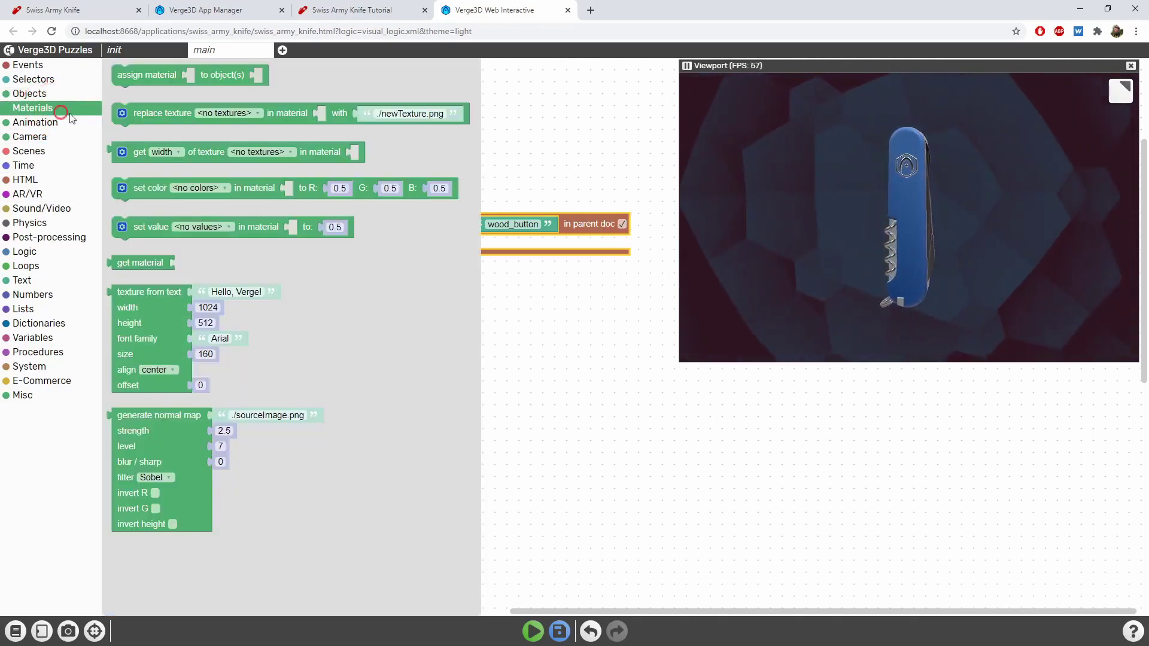
pyautogui.moveTo(138, 76); pyautogui.dragTo(344, 199)
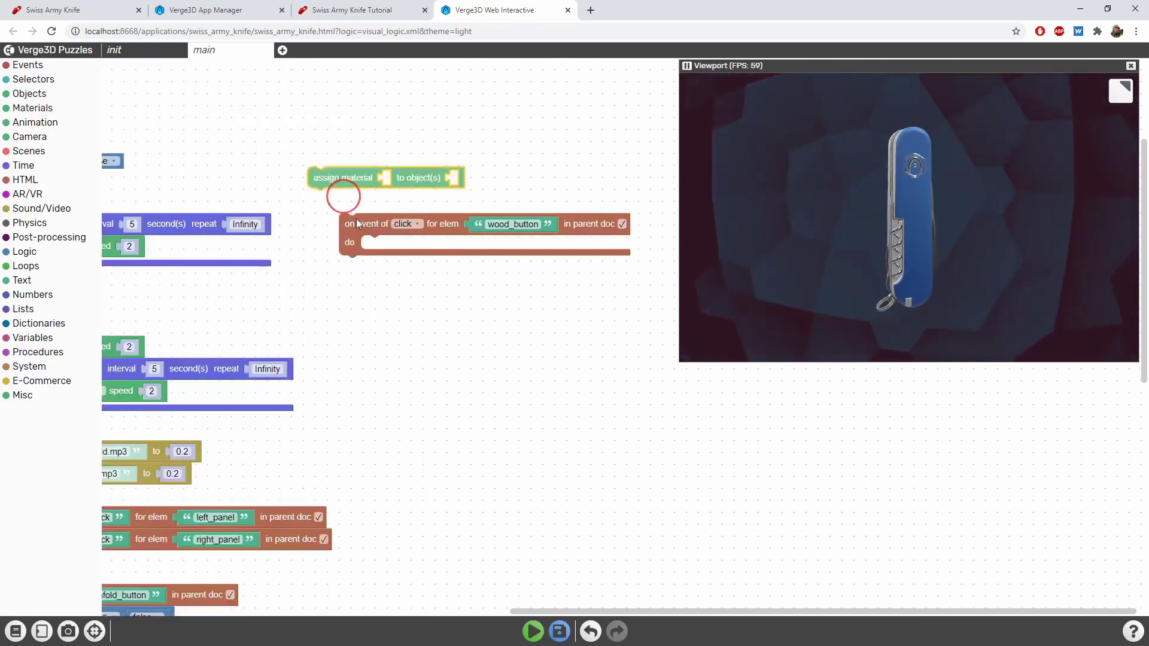
pyautogui.moveTo(407, 324); pyautogui.dragTo(388, 261)
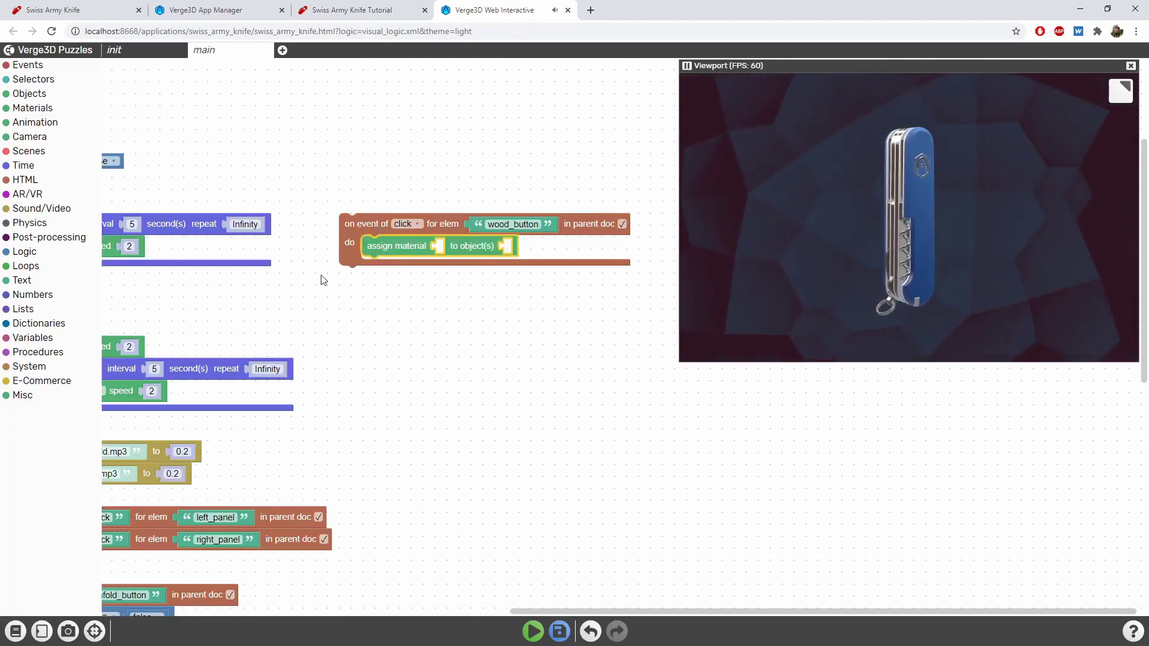
pyautogui.click(37, 80)
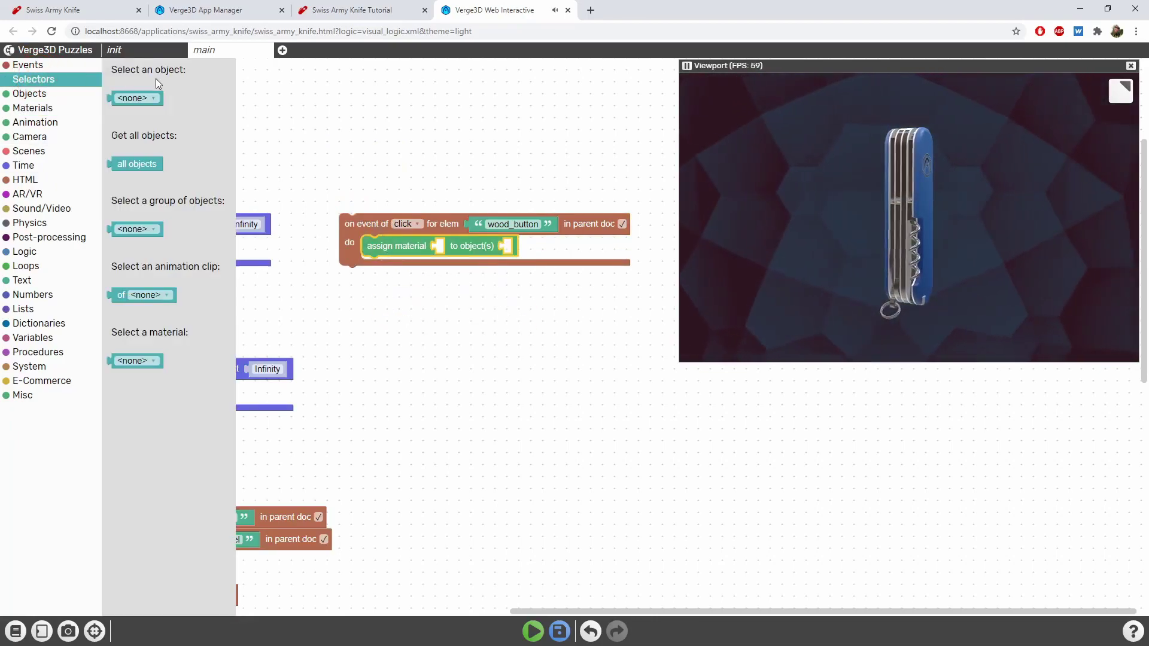
pyautogui.click(119, 99)
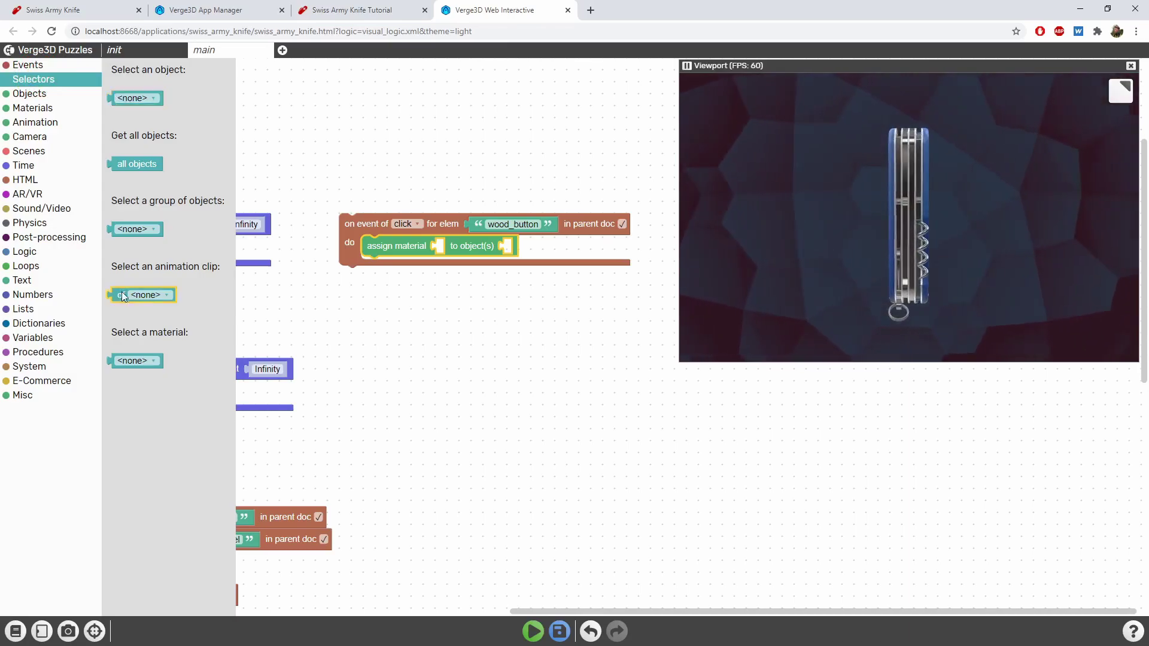
pyautogui.moveTo(111, 359); pyautogui.dragTo(350, 337)
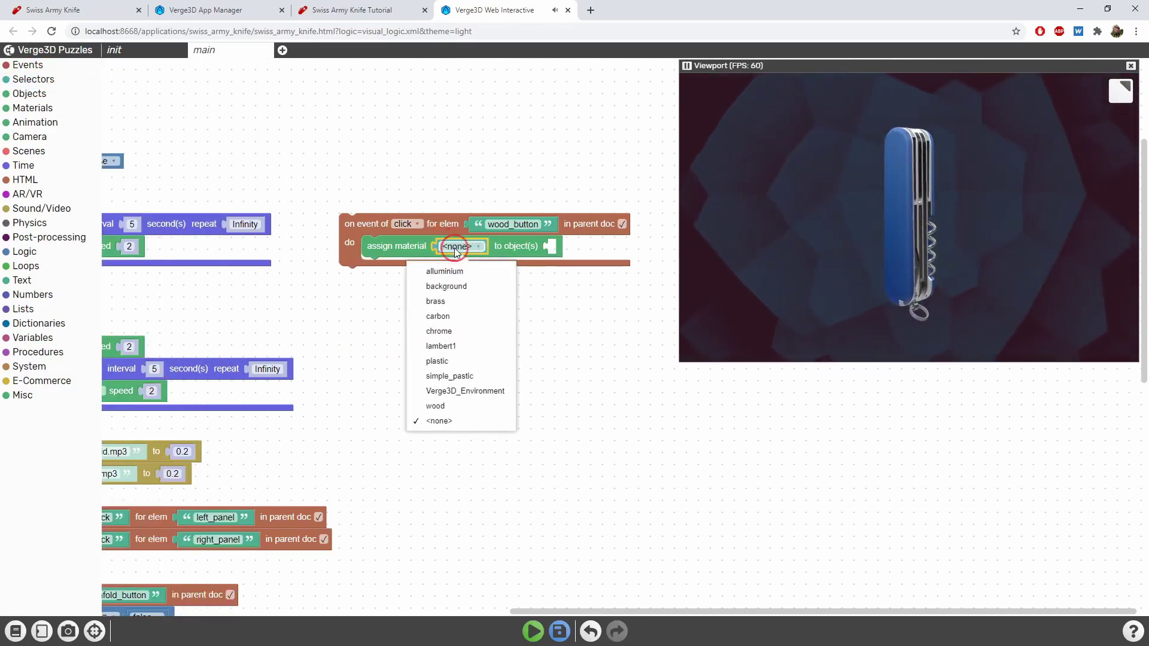
pyautogui.click(436, 406)
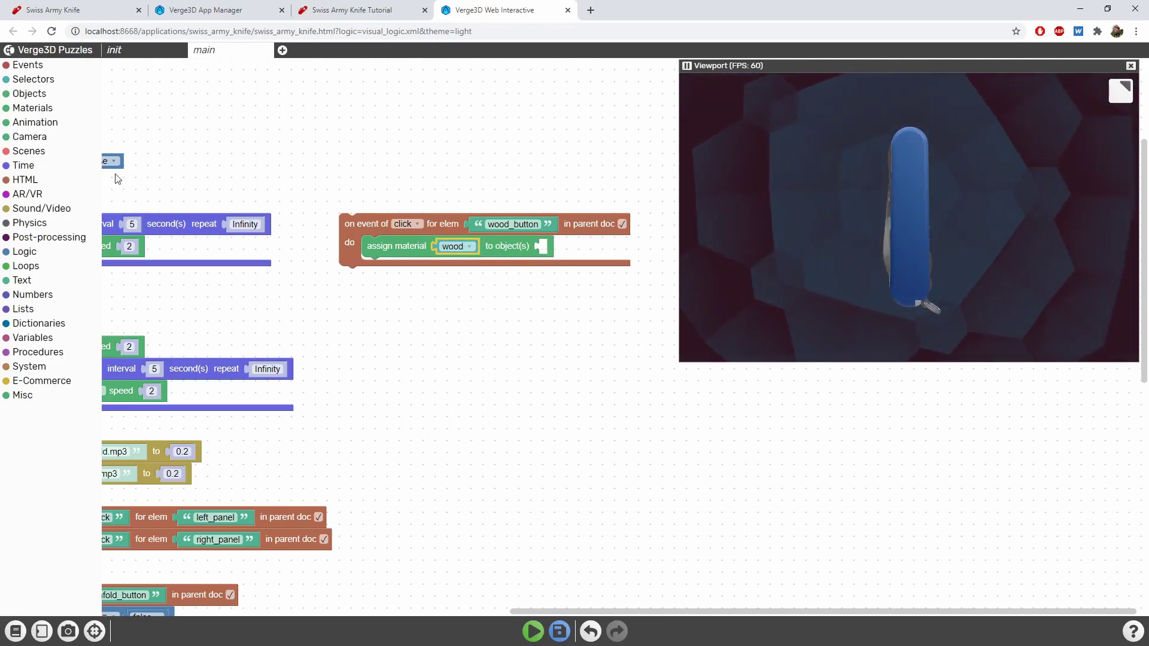
pyautogui.click(33, 79)
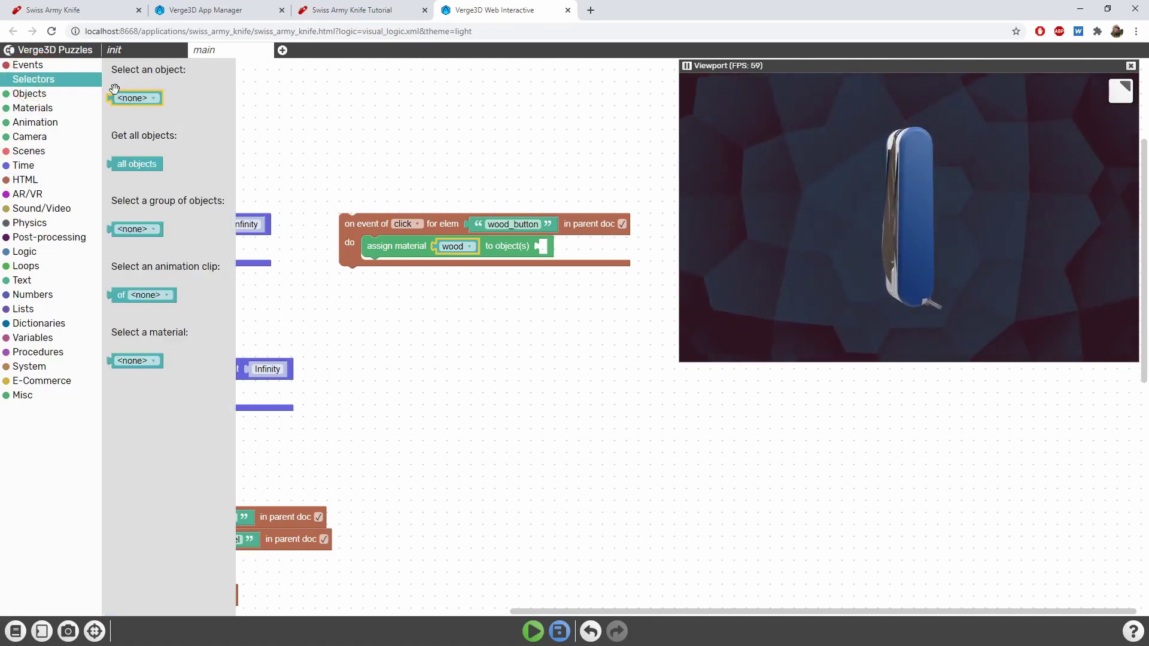
# Add two object selectors set to back_cover and front_cover, stacked on the canvas.
pyautogui.moveTo(135, 98); pyautogui.dragTo(503, 326)
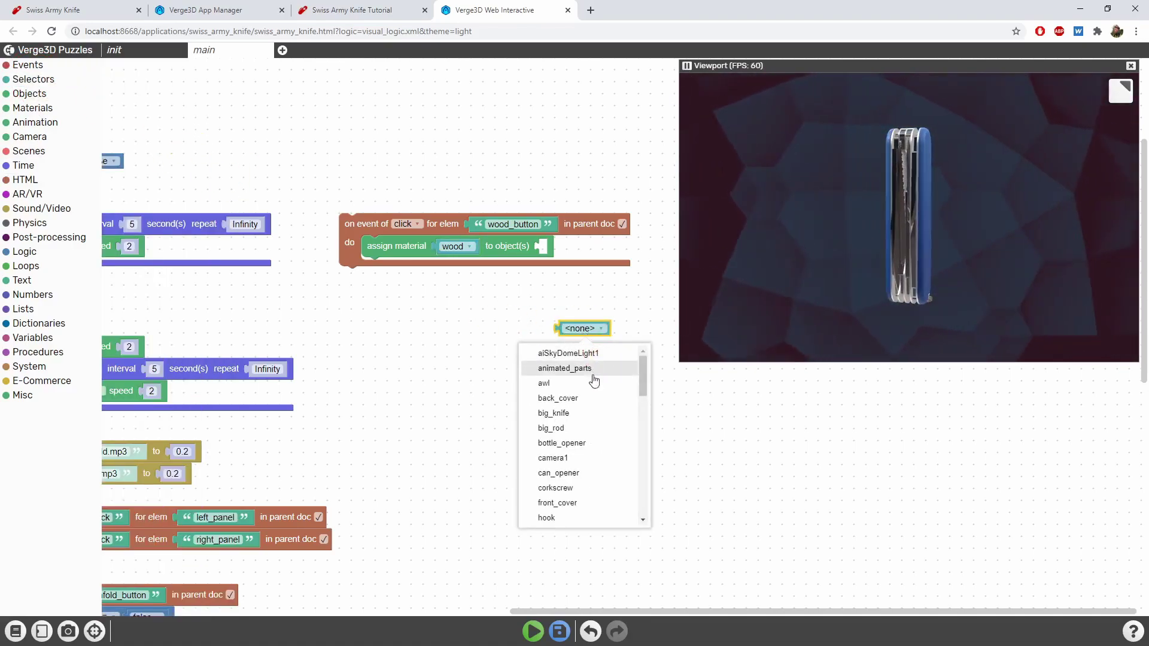
pyautogui.click(582, 399)
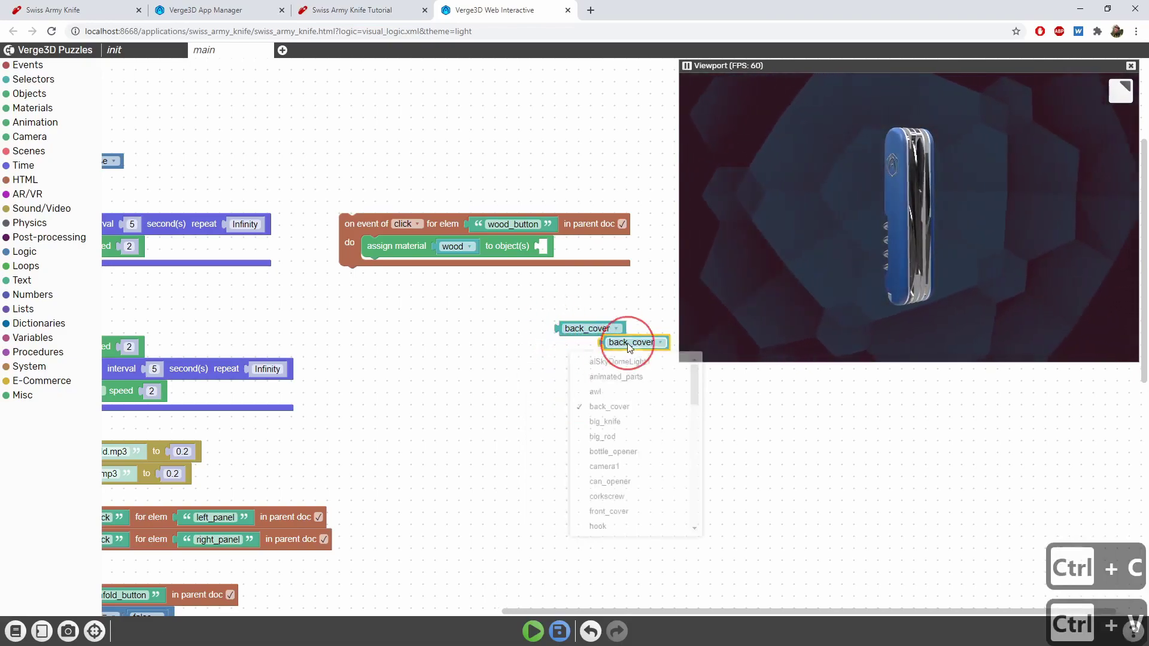
pyautogui.click(629, 517)
pyautogui.moveTo(582, 363); pyautogui.dragTo(558, 361)
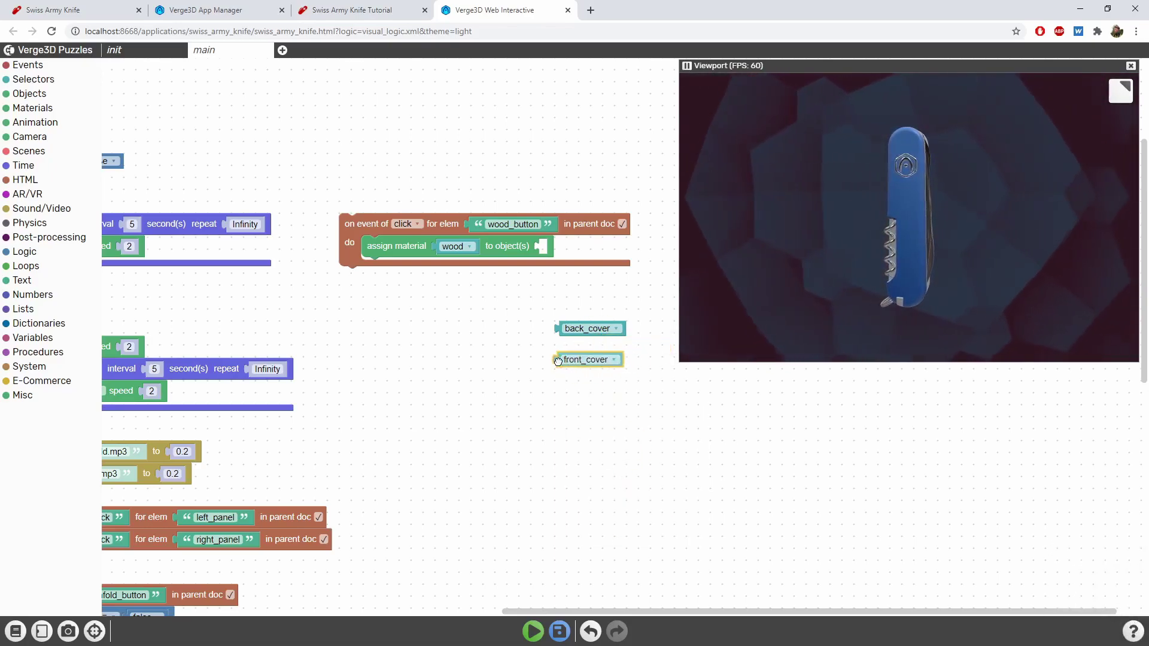
# Plug a two-slot create-list block into the wood_button objects input.
pyautogui.click(34, 310)
pyautogui.moveTo(144, 257)
pyautogui.mouseDown()
pyautogui.moveTo(563, 295)
pyautogui.moveTo(573, 277)
pyautogui.mouseUp()
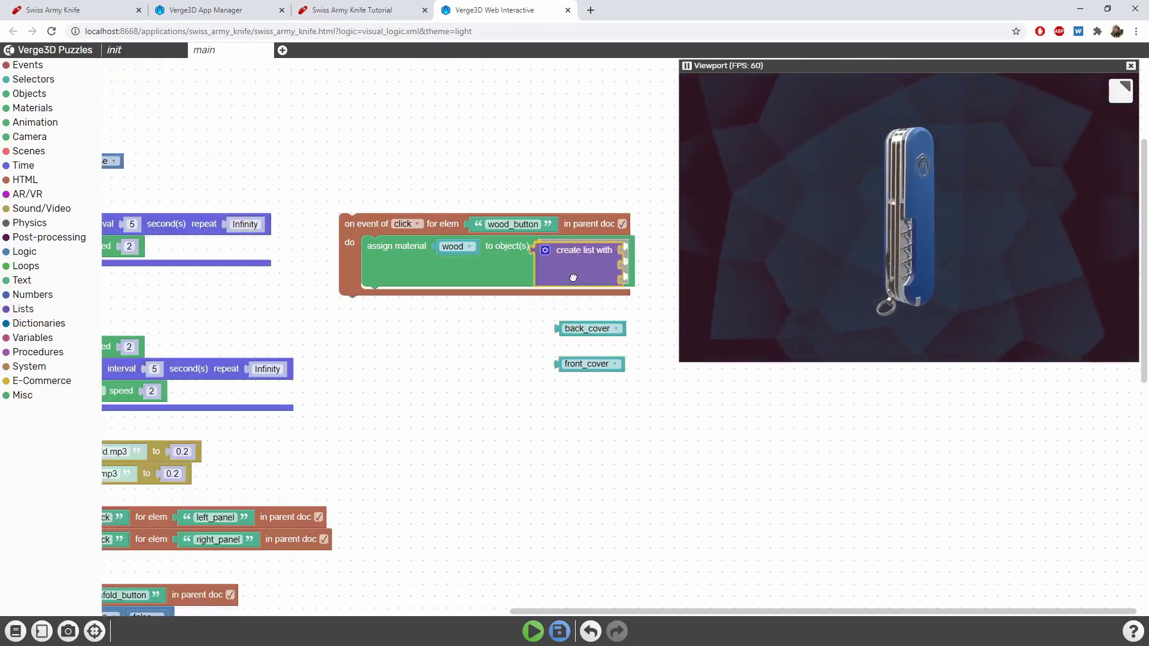
pyautogui.click(549, 247)
pyautogui.moveTo(600, 191); pyautogui.dragTo(548, 189)
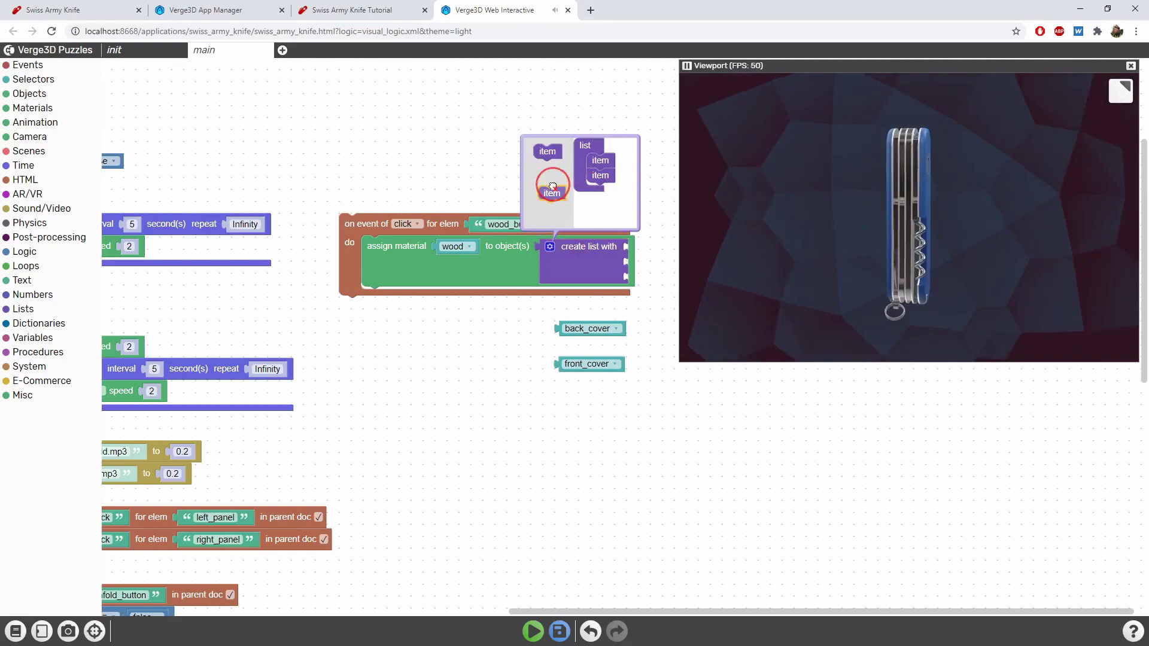
pyautogui.click(566, 273)
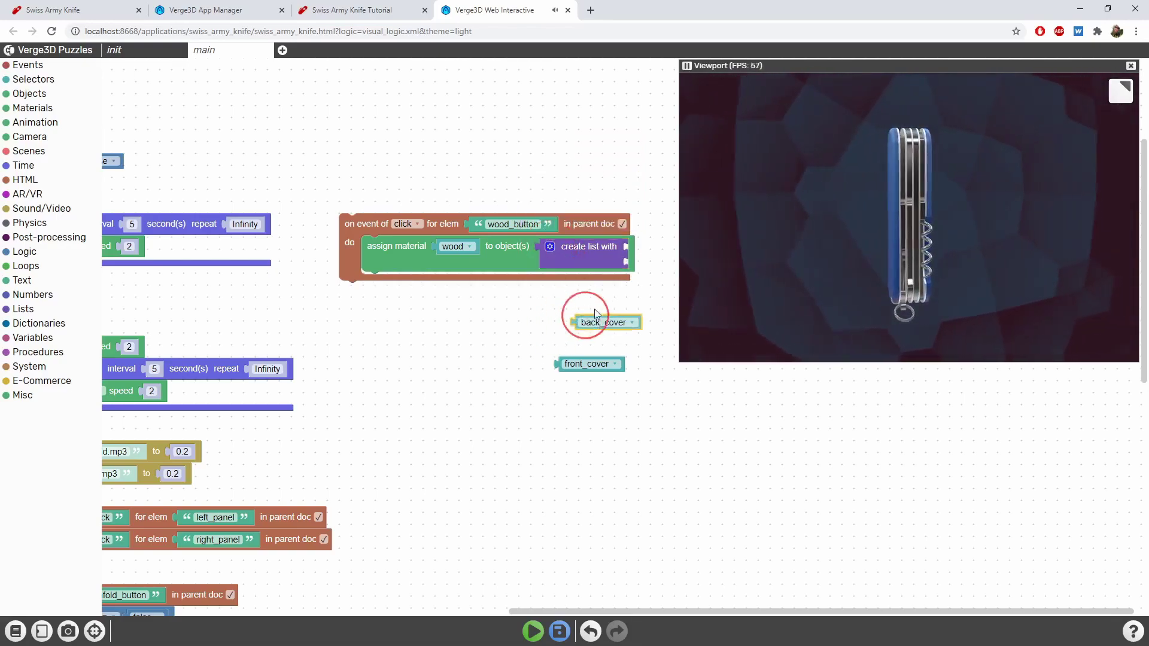
# Fill the list with back_cover and front_cover, then save the puzzles.
pyautogui.moveTo(558, 328); pyautogui.dragTo(630, 251)
pyautogui.moveTo(556, 182); pyautogui.dragTo(480, 183)
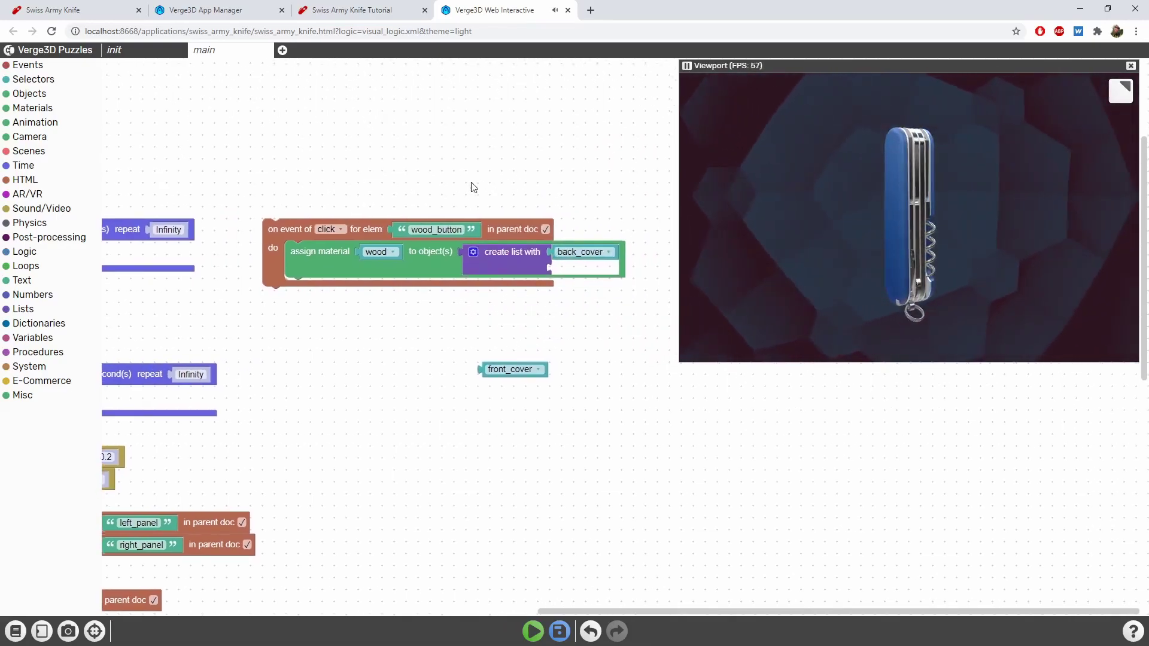
pyautogui.moveTo(510, 365); pyautogui.dragTo(579, 260)
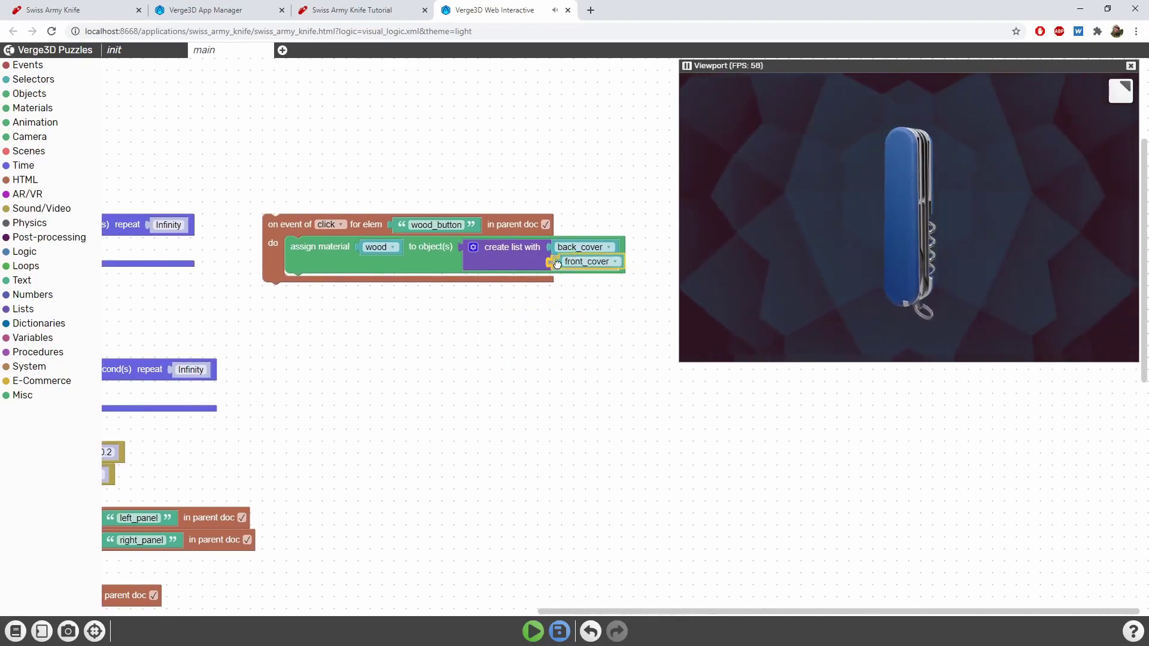
pyautogui.click(559, 631)
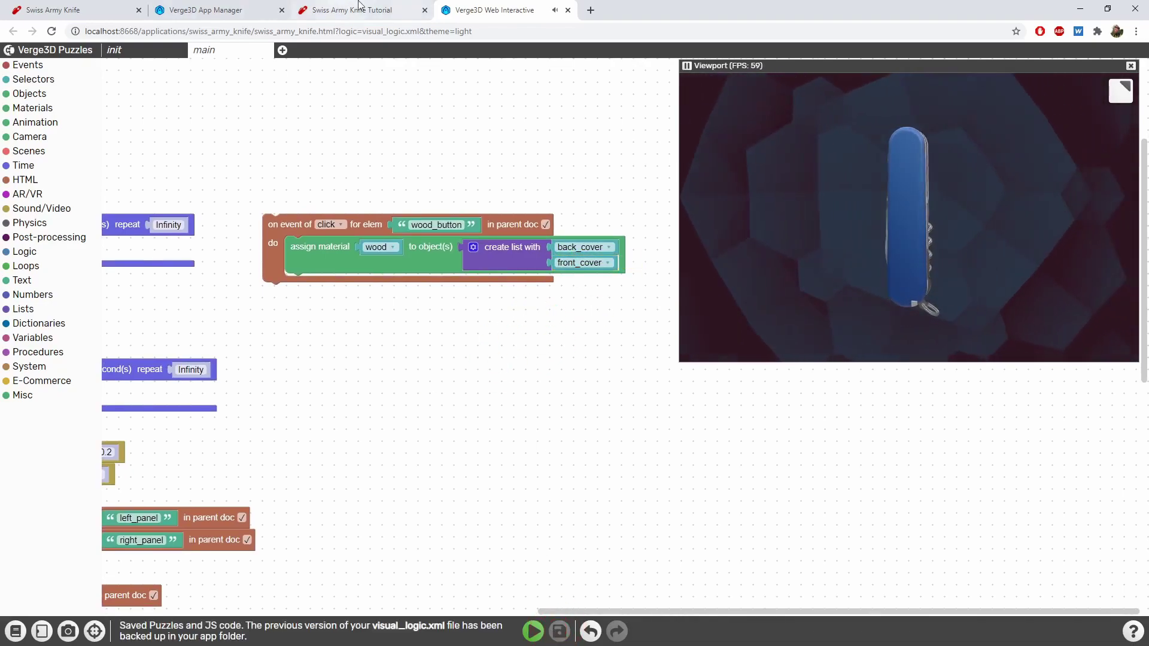
# Reload the knife app and pick the wood swatch to make both covers wooden.
pyautogui.hotkey('ctrl', 'pageup')
pyautogui.hotkey('ctrl', 'r')
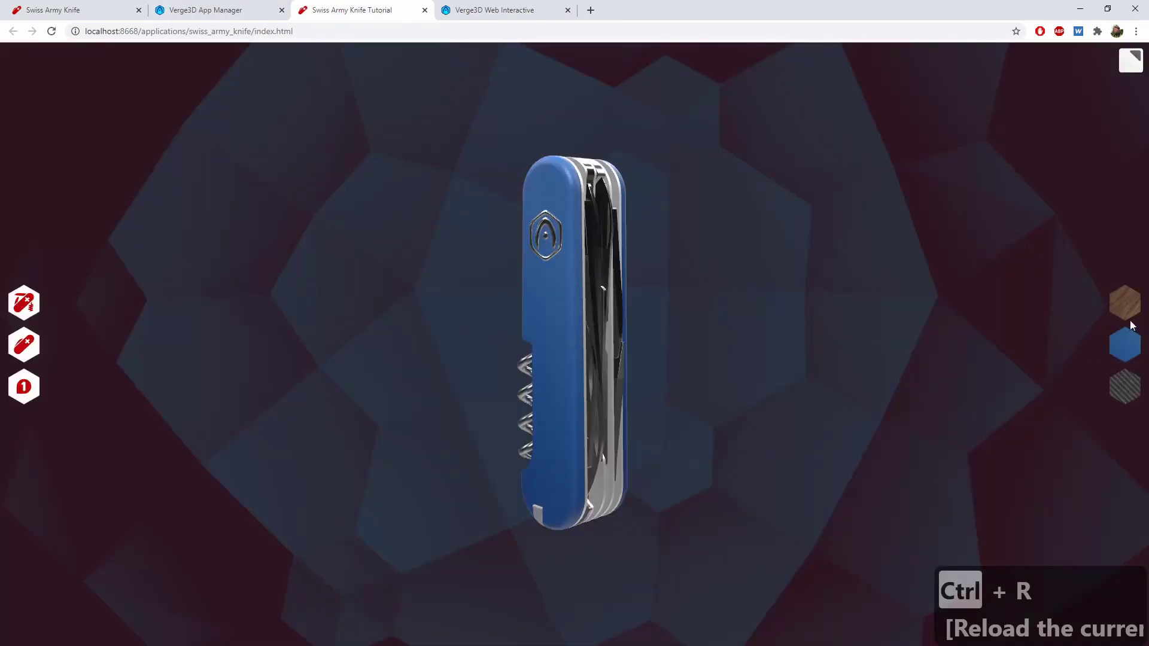
pyautogui.click(1126, 304)
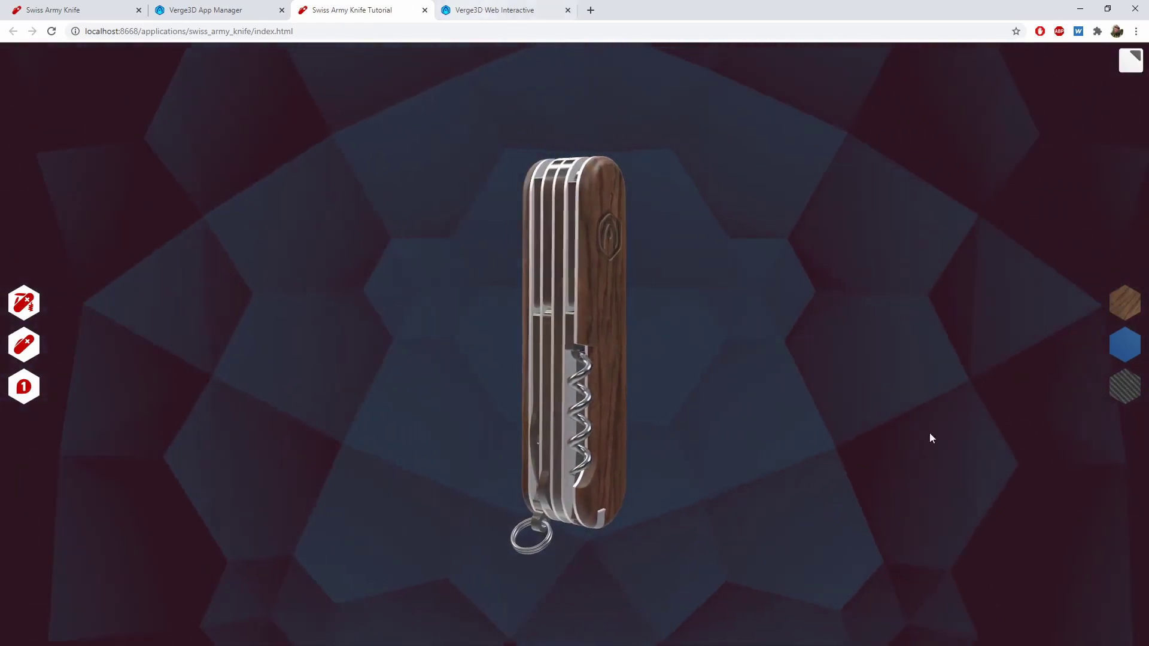
# Duplicate the wood_button click event and place the copy below the original.
pyautogui.click(494, 10)
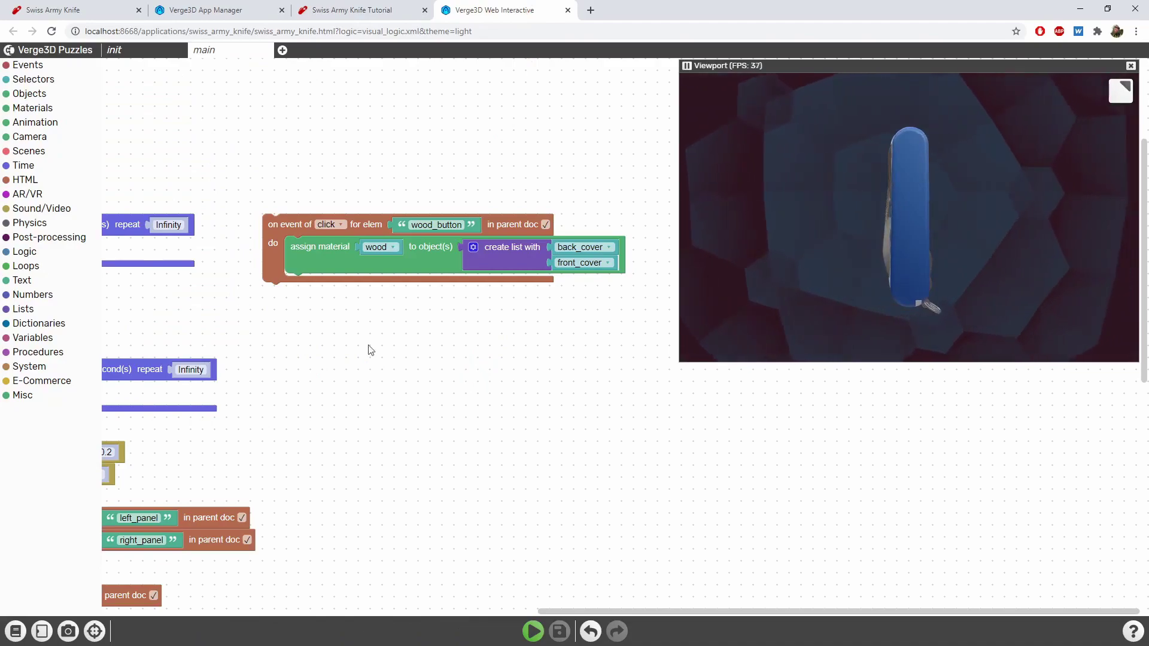
pyautogui.click(269, 252)
pyautogui.hotkey('ctrl', 'c')
pyautogui.hotkey('ctrl', 'v')
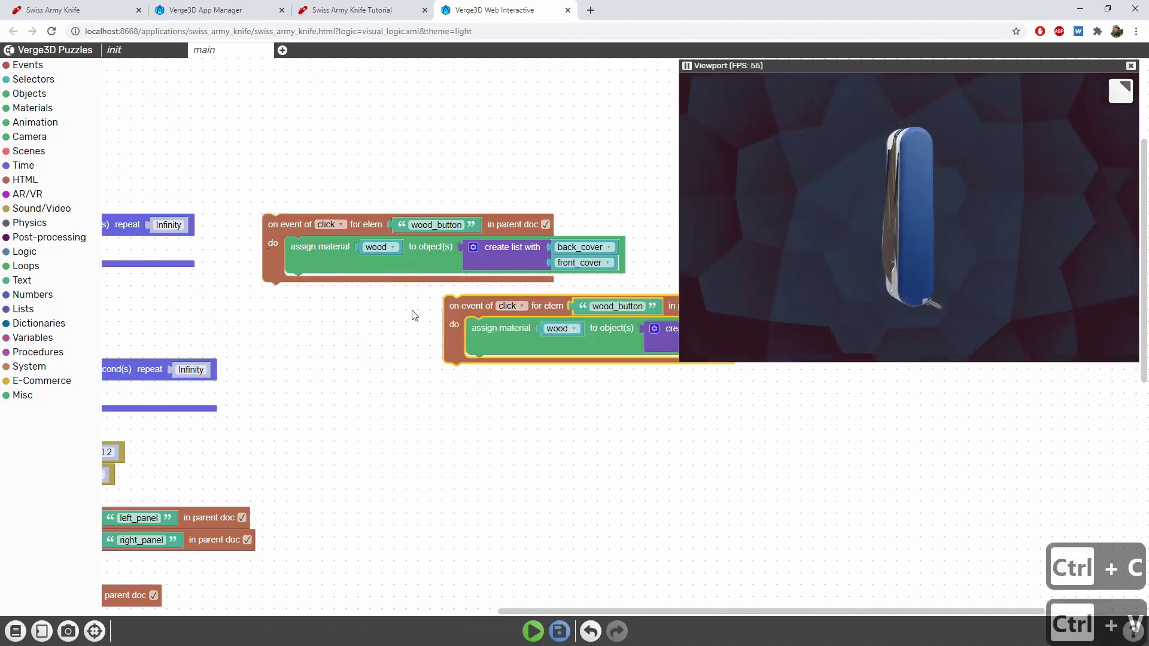
pyautogui.moveTo(456, 310); pyautogui.dragTo(265, 336)
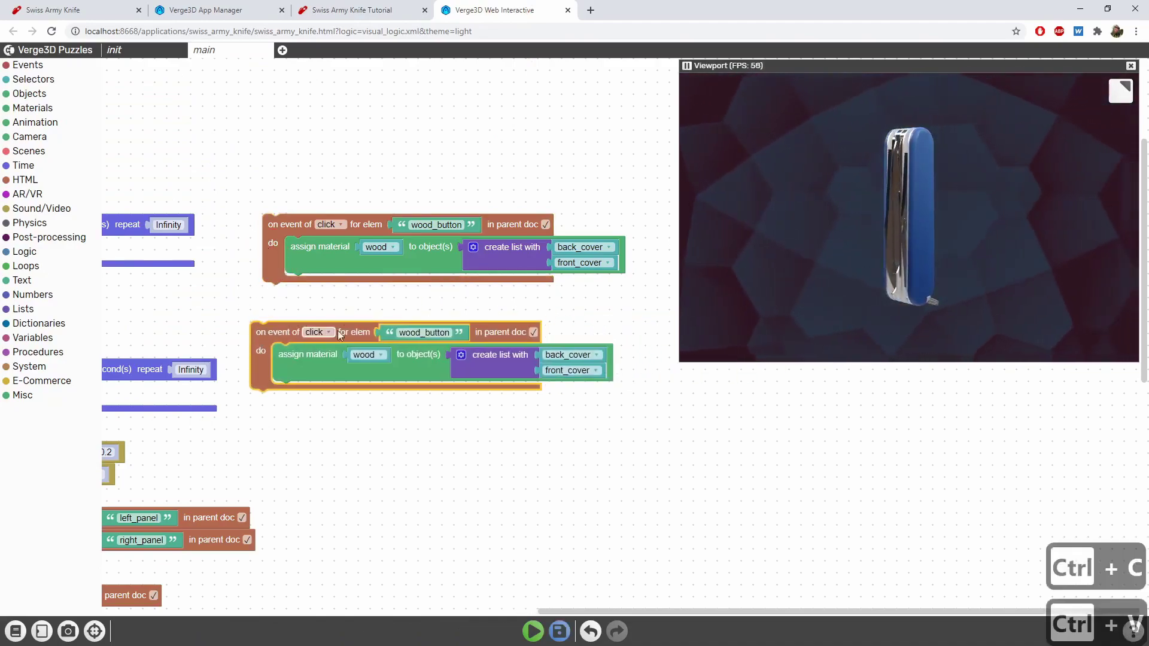
# Rename the copy's element from wood_button to carbon_button.
pyautogui.doubleClick(424, 332)
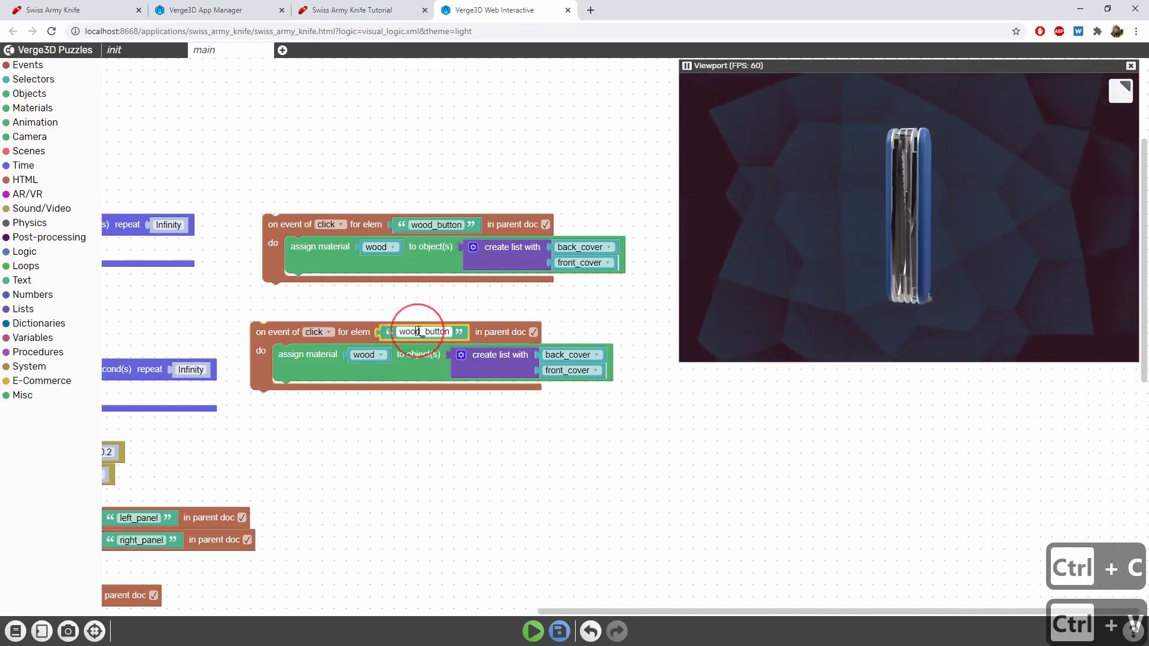
pyautogui.press('BackSpace')
pyautogui.press('BackSpace')
pyautogui.press('BackSpace')
pyautogui.press('Delete')
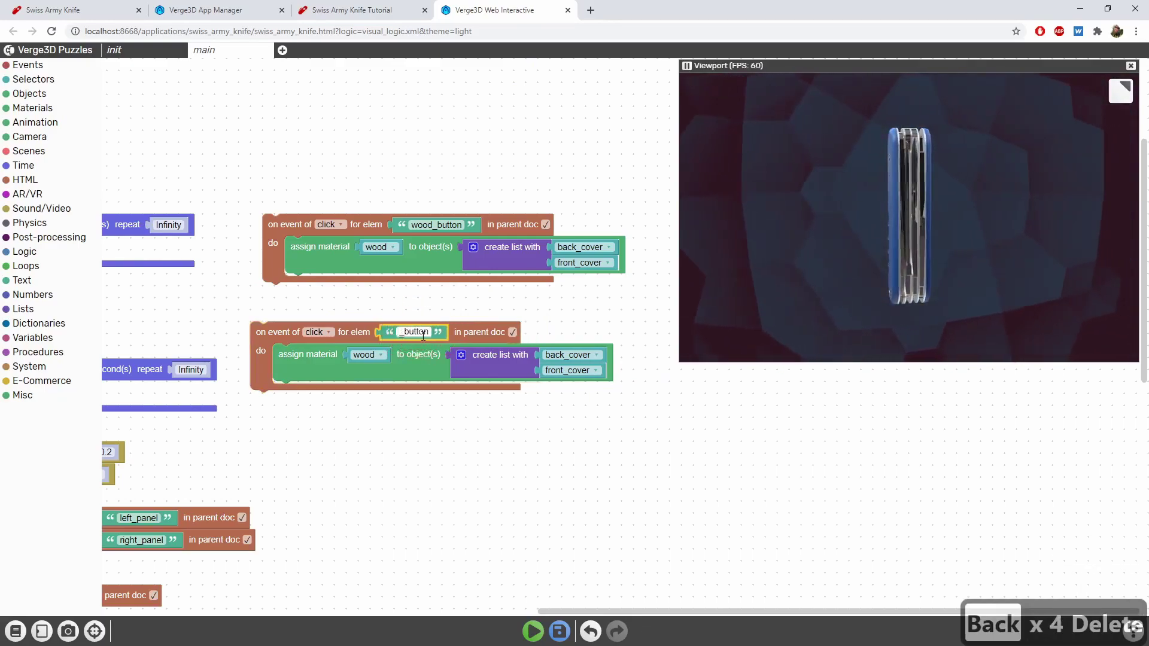
pyautogui.write('dcarbon_')
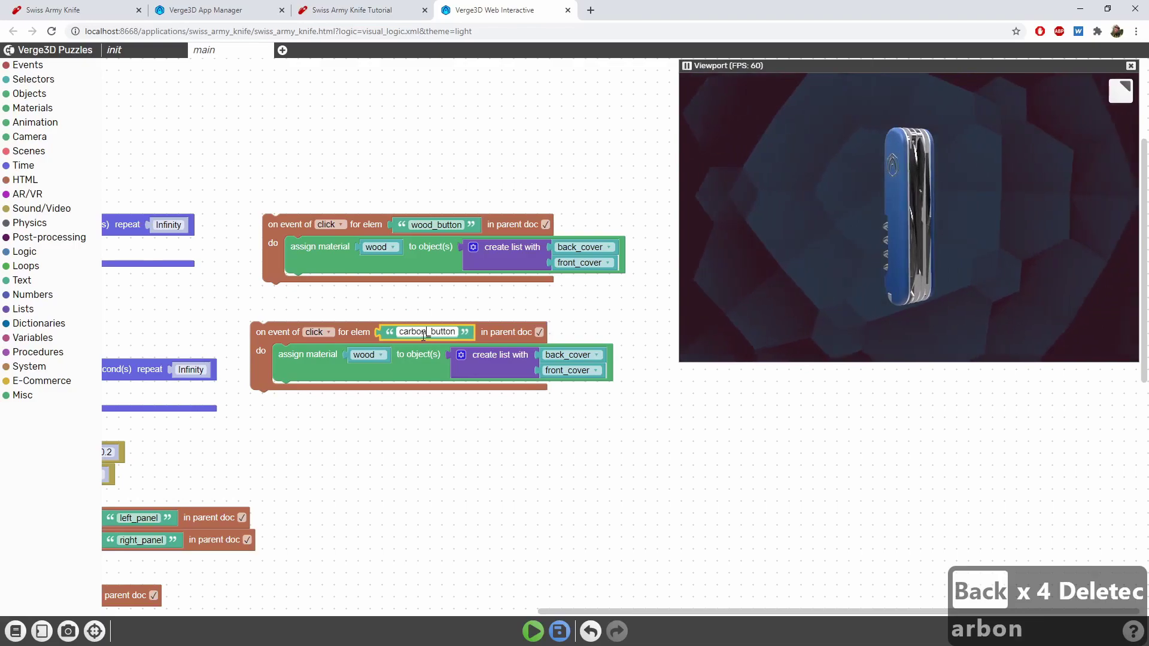
pyautogui.press('Return')
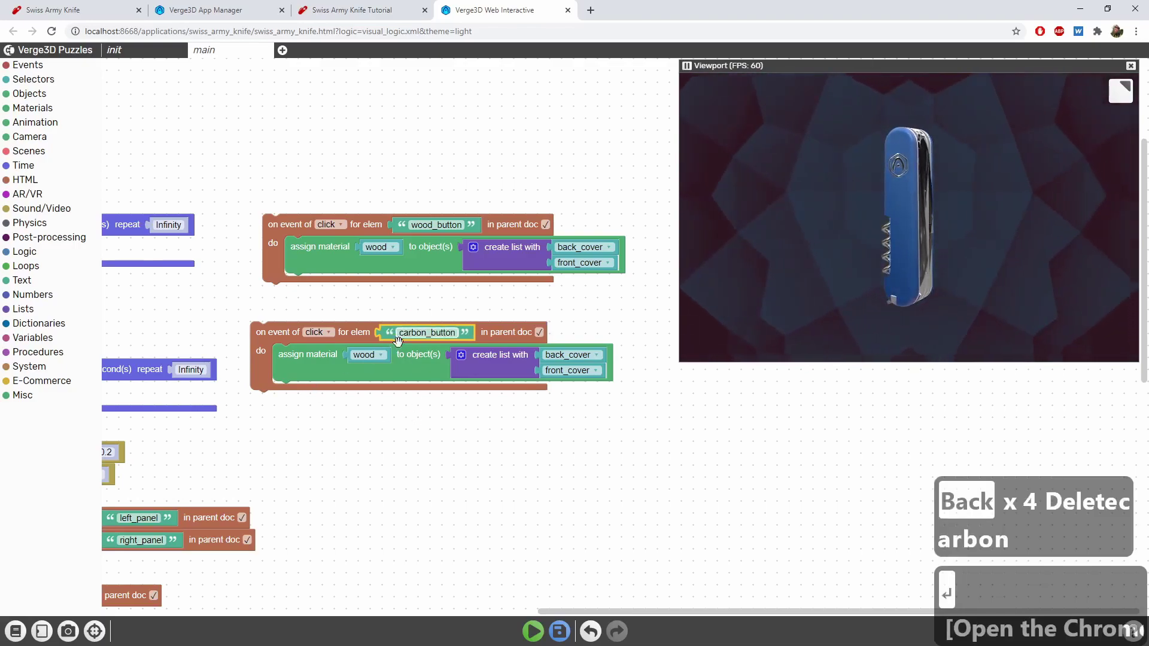
# Set the copy's assigned material to carbon and save the puzzles.
pyautogui.click(374, 355)
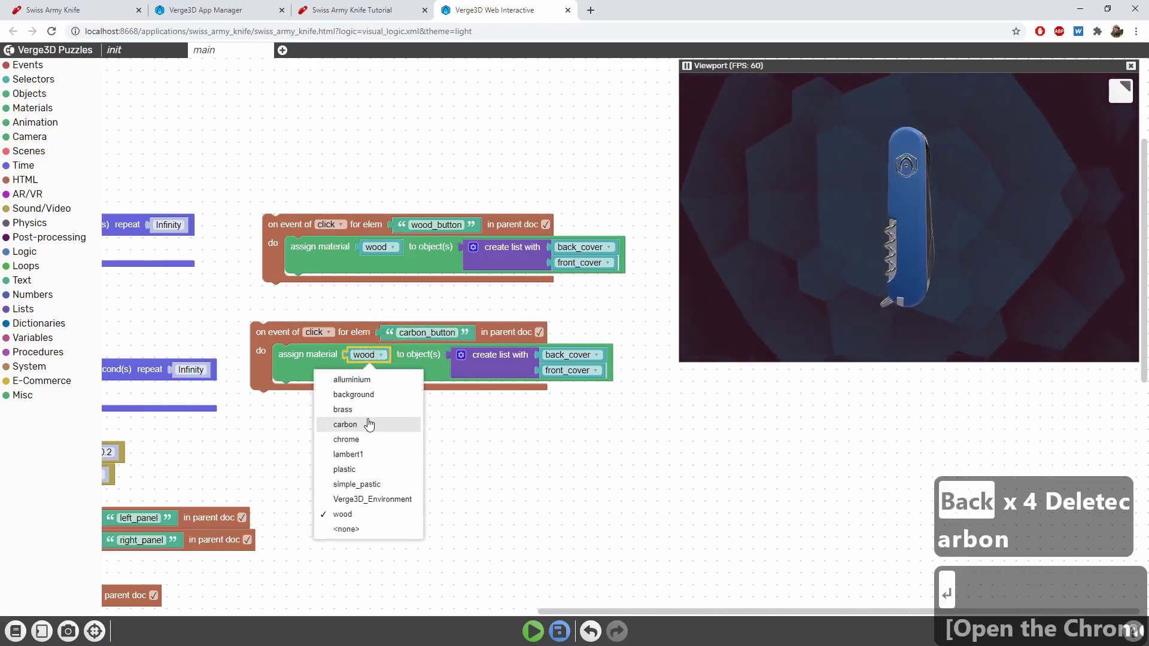
pyautogui.click(346, 423)
pyautogui.click(559, 631)
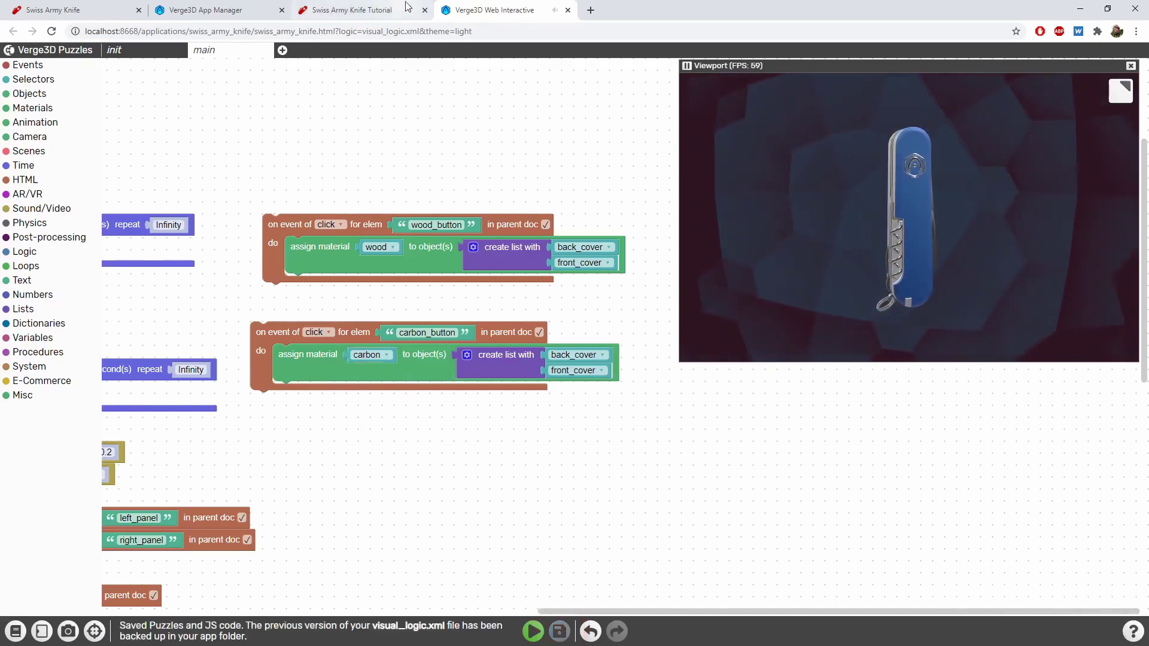
pyautogui.click(351, 10)
# Reload the app and test the covers with carbon, then wood, then carbon again.
pyautogui.hotkey('ctrl', 'r')
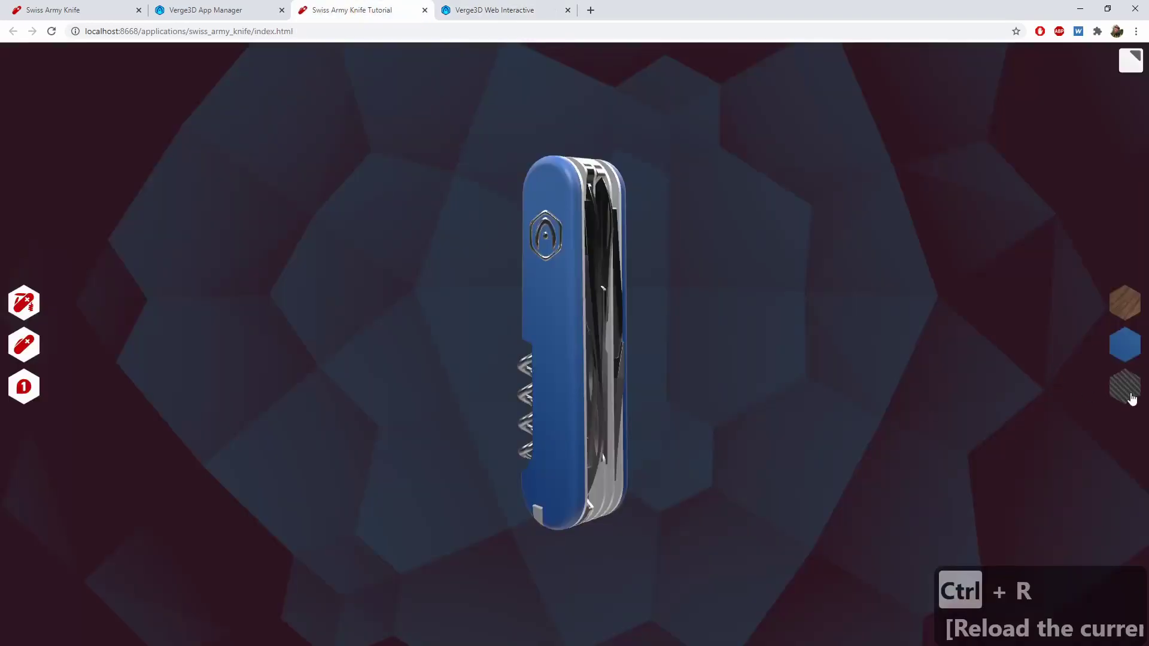
pyautogui.click(1127, 391)
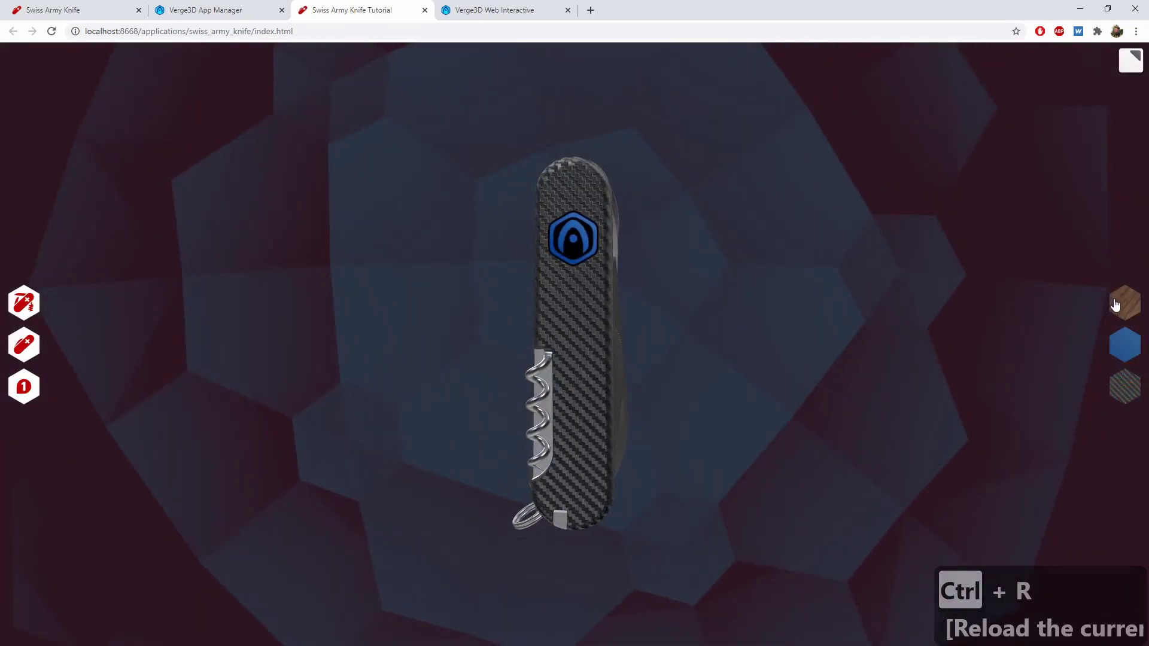
pyautogui.click(1125, 304)
pyautogui.click(1130, 388)
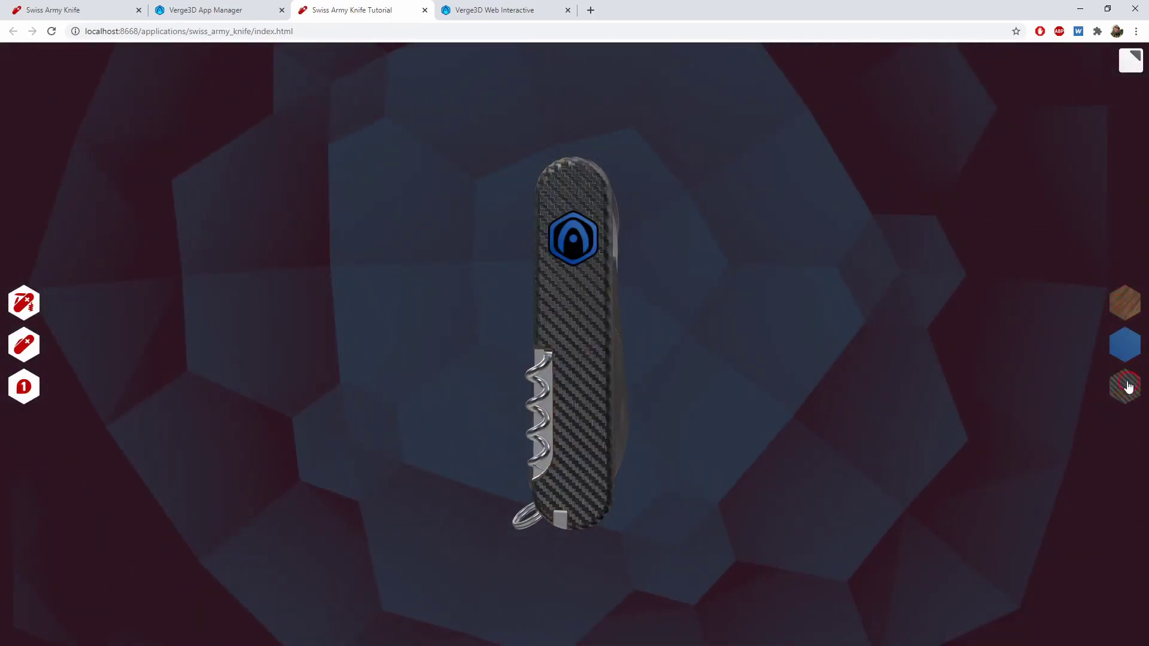
pyautogui.click(493, 9)
# Move the carbon_button event under the wood event and paste a copy as a third event.
pyautogui.moveTo(267, 334); pyautogui.dragTo(293, 297)
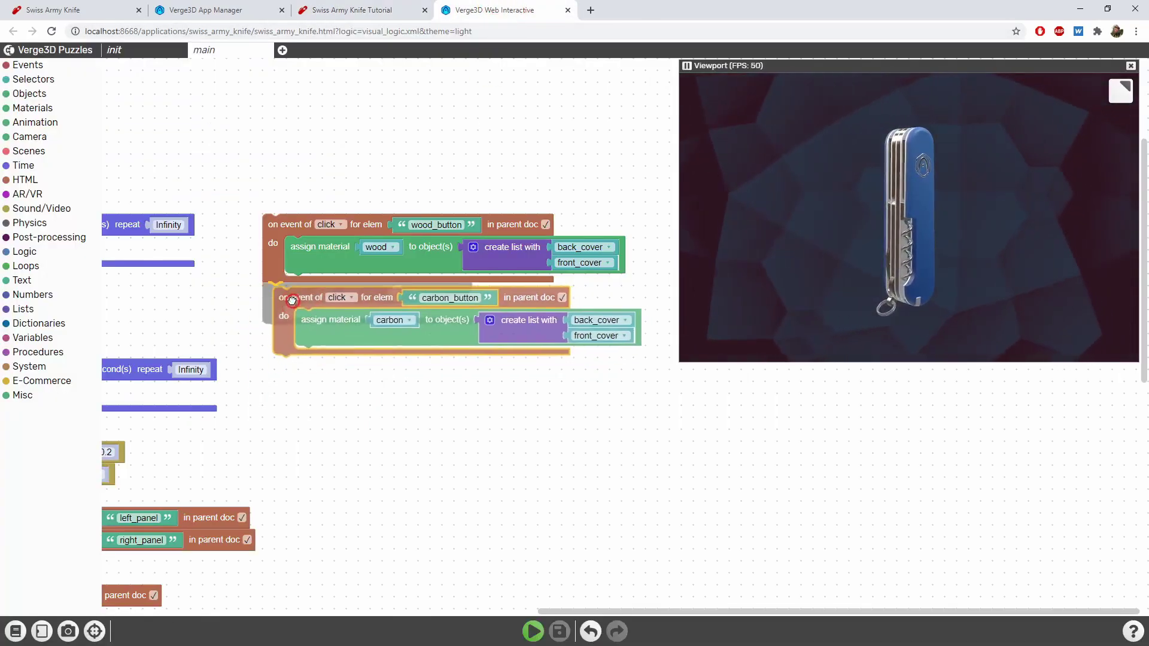
pyautogui.hotkey('ctrl', 'c')
pyautogui.hotkey('ctrl', 'v')
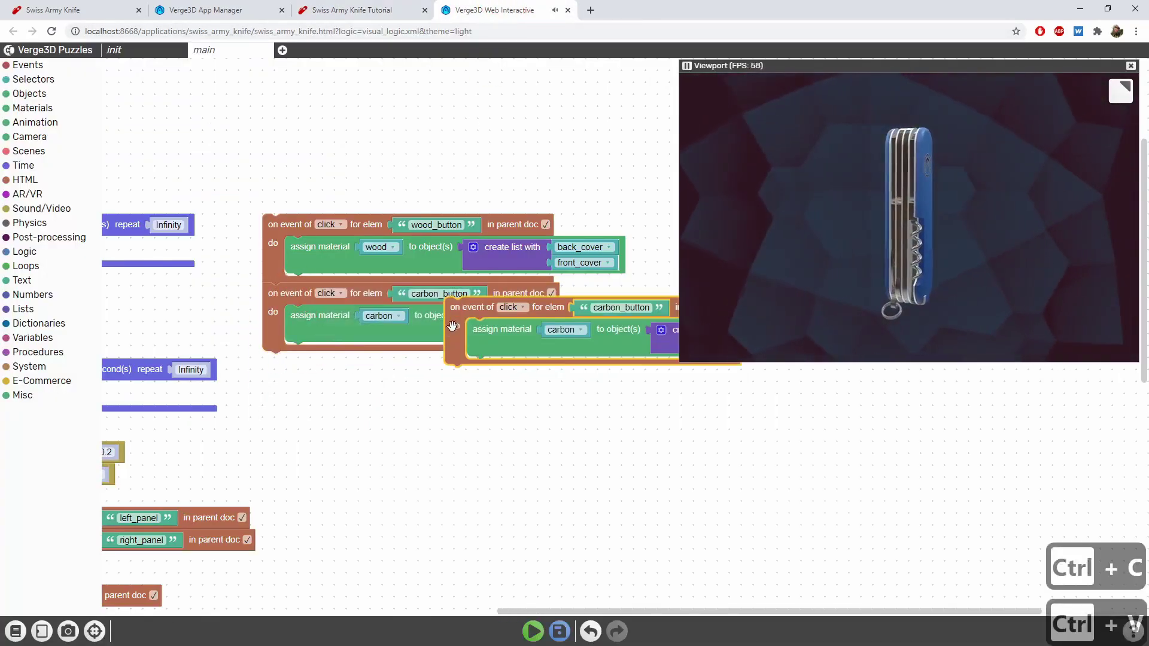
pyautogui.moveTo(453, 325); pyautogui.dragTo(271, 380)
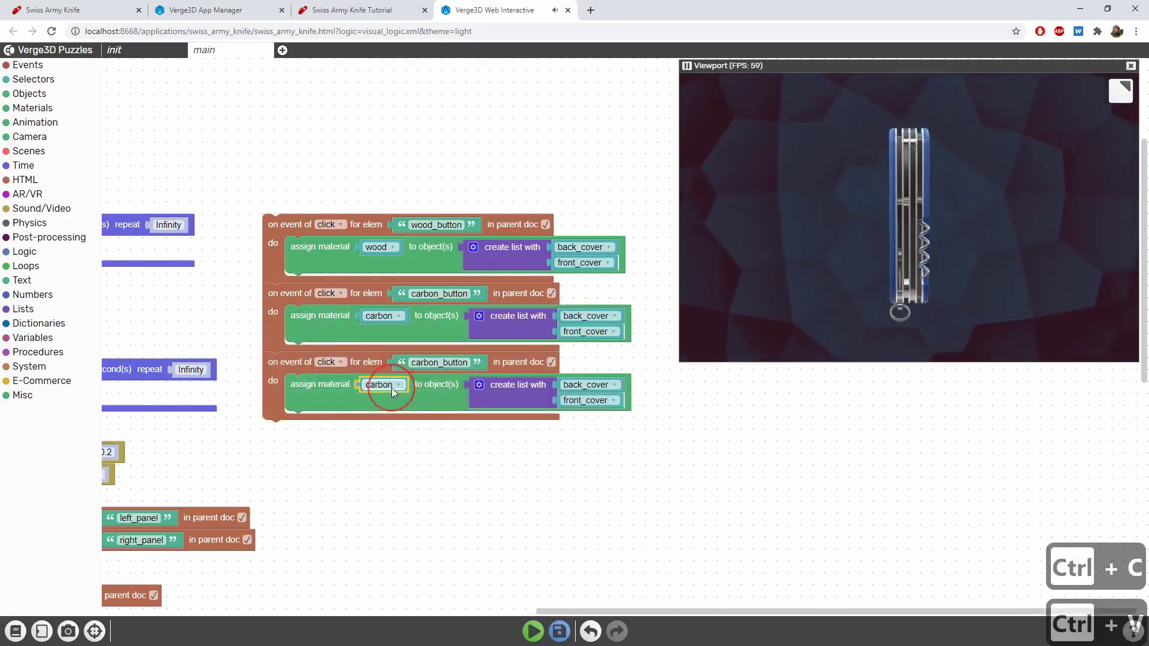
# Give the third event the plastic material and the element name plastic_button.
pyautogui.click(391, 388)
pyautogui.click(392, 495)
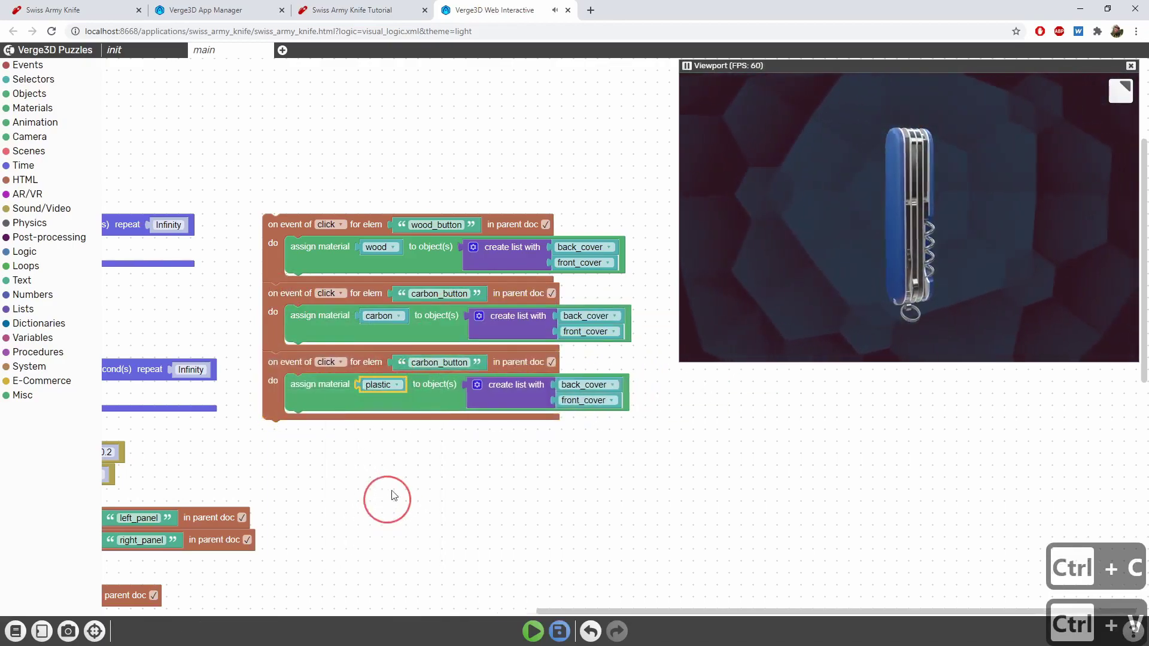
pyautogui.click(440, 361)
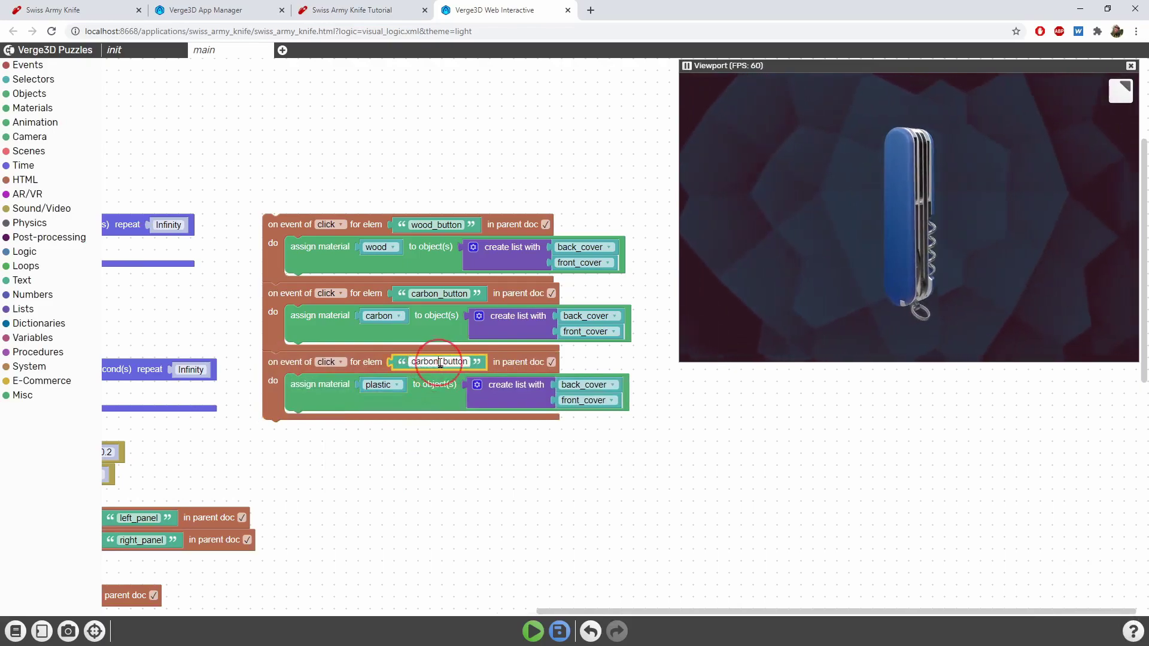
pyautogui.press('BackSpace')
pyautogui.press('BackSpace')
pyautogui.press('BackSpace')
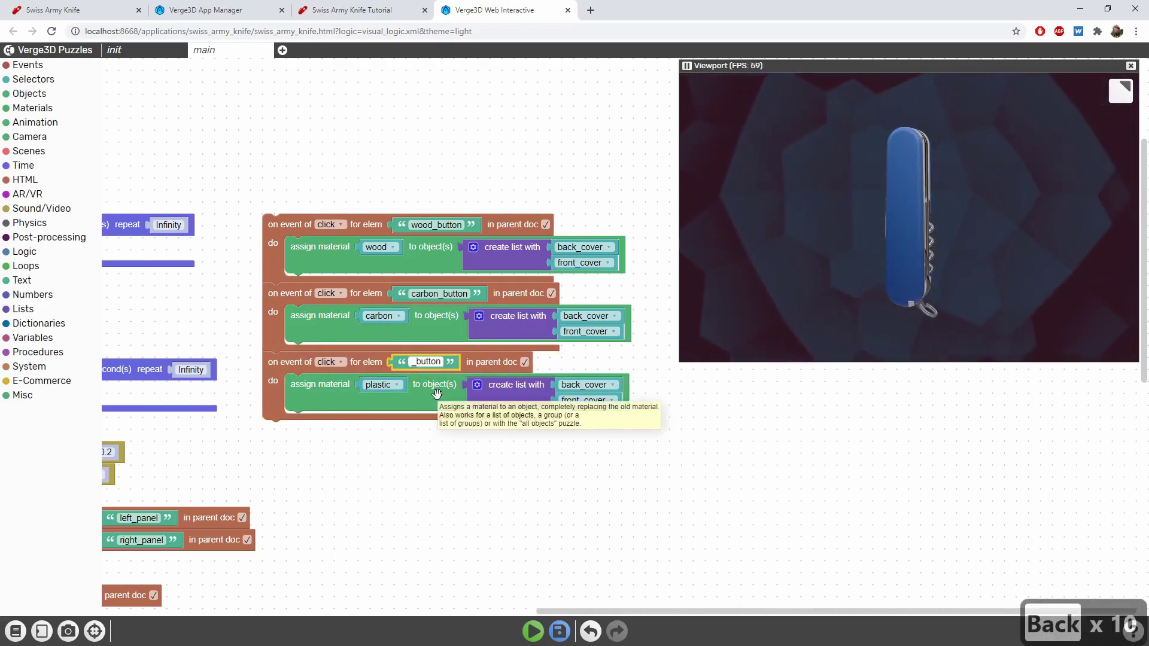
pyautogui.write('plastic')
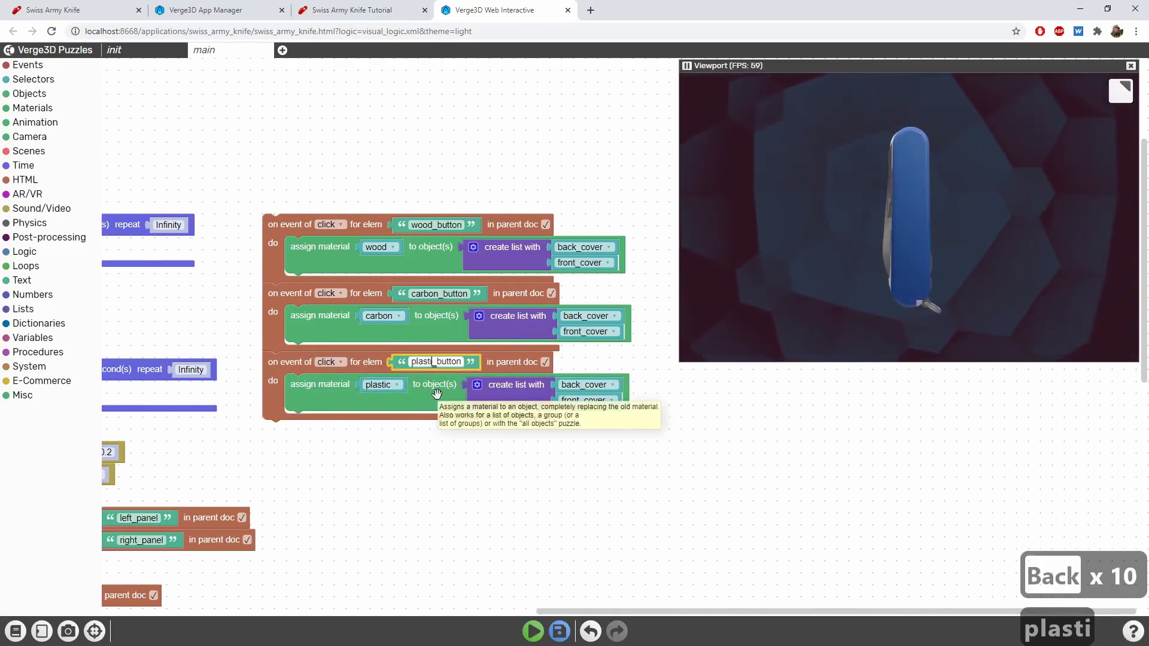
pyautogui.press('Return')
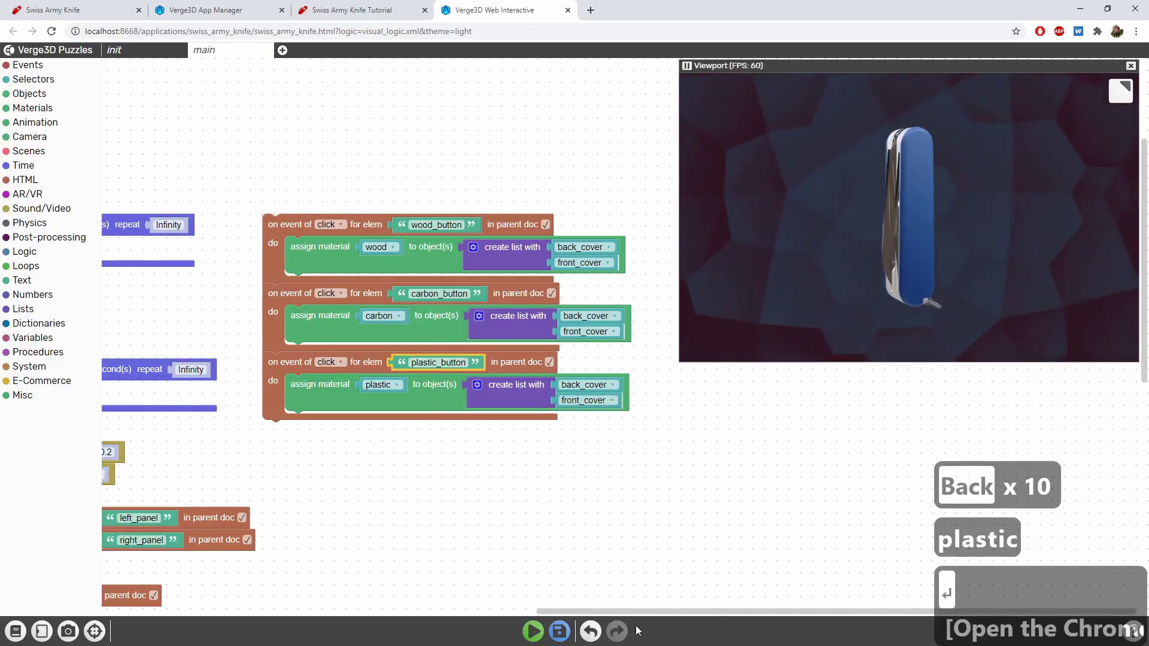
# Save, then switch the covers to wood, blue plastic and carbon, and orbit the knife.
pyautogui.hotkey('ctrl', 's')
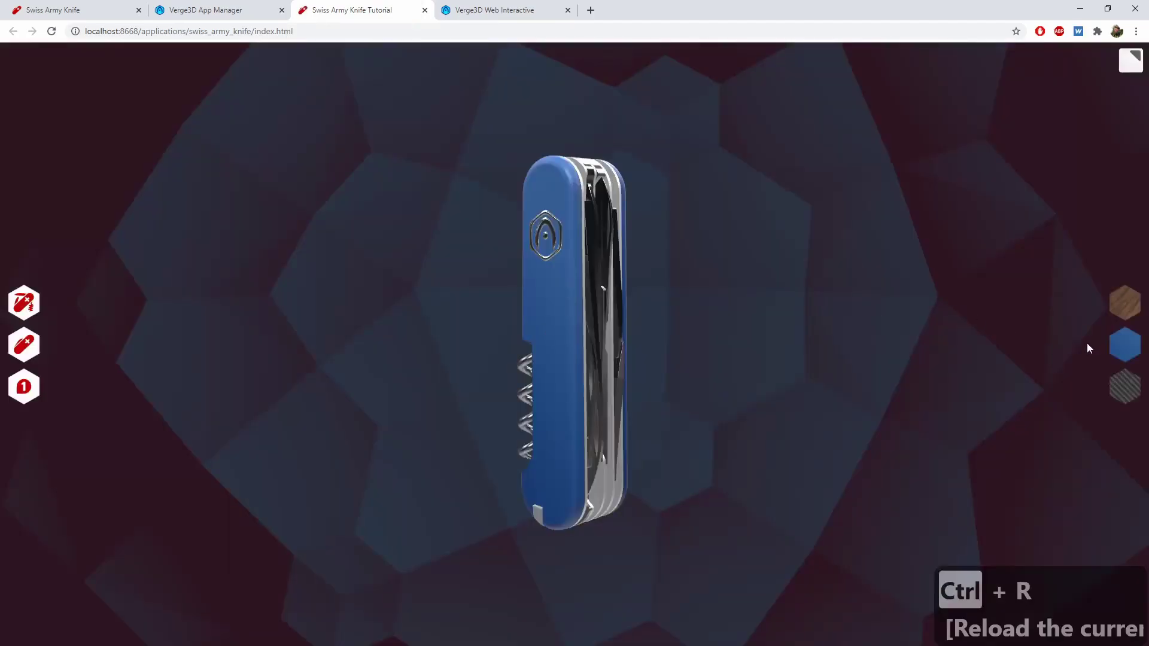
pyautogui.click(1122, 310)
pyautogui.click(1123, 345)
pyautogui.click(1125, 388)
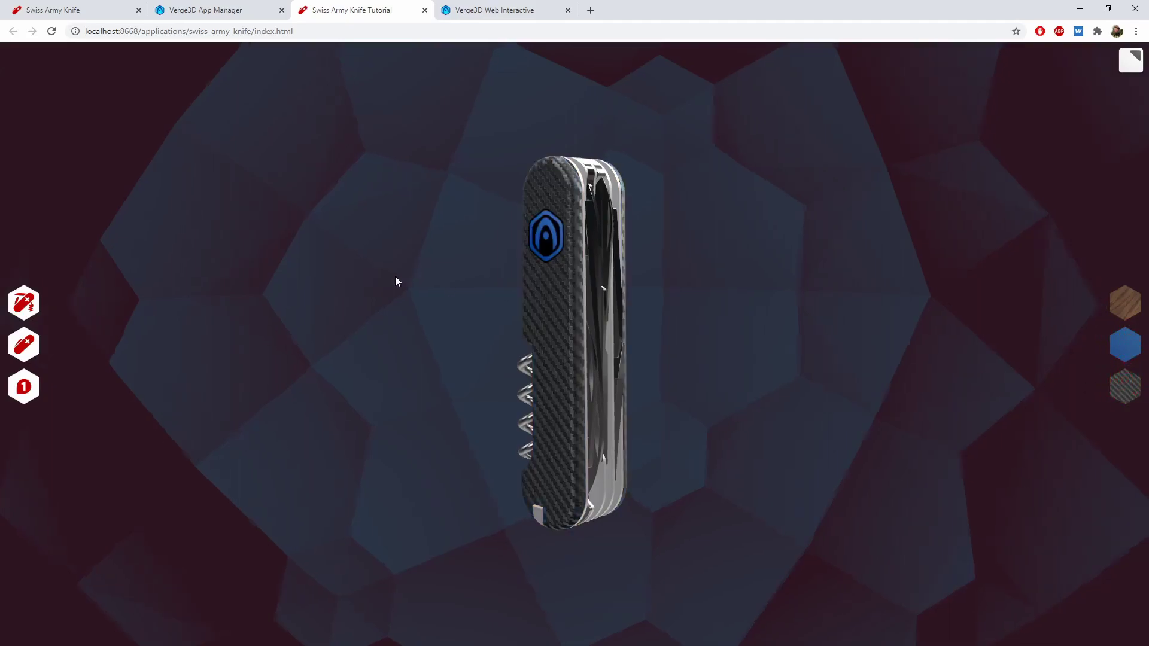
pyautogui.moveTo(395, 275)
pyautogui.mouseDown()
pyautogui.moveTo(539, 286)
pyautogui.moveTo(577, 310)
pyautogui.mouseUp()
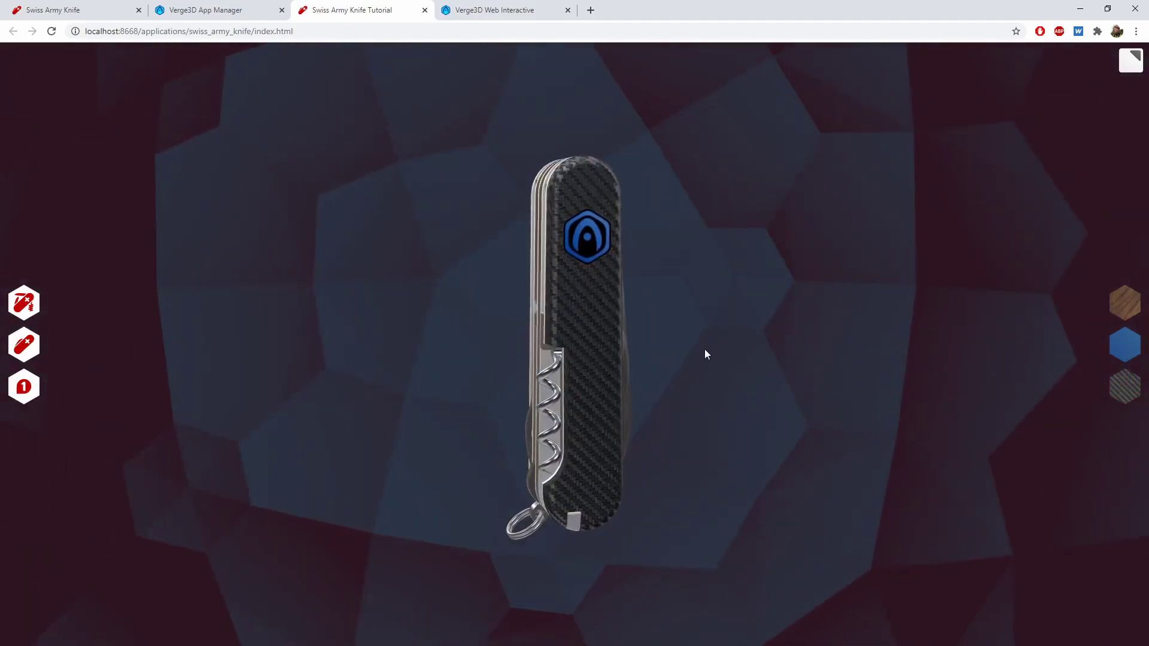